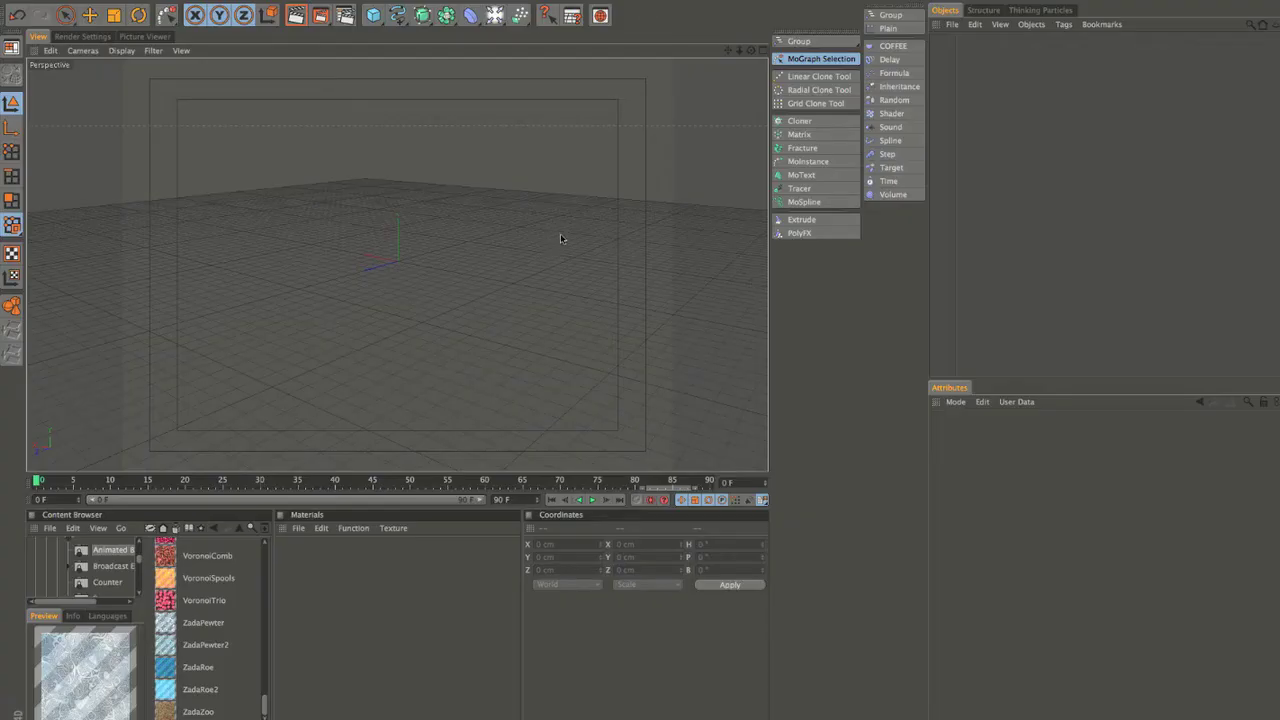
pyautogui.keyDown('alt'); pyautogui.moveTo(558, 240); pyautogui.dragTo(506, 266); pyautogui.keyUp('alt')
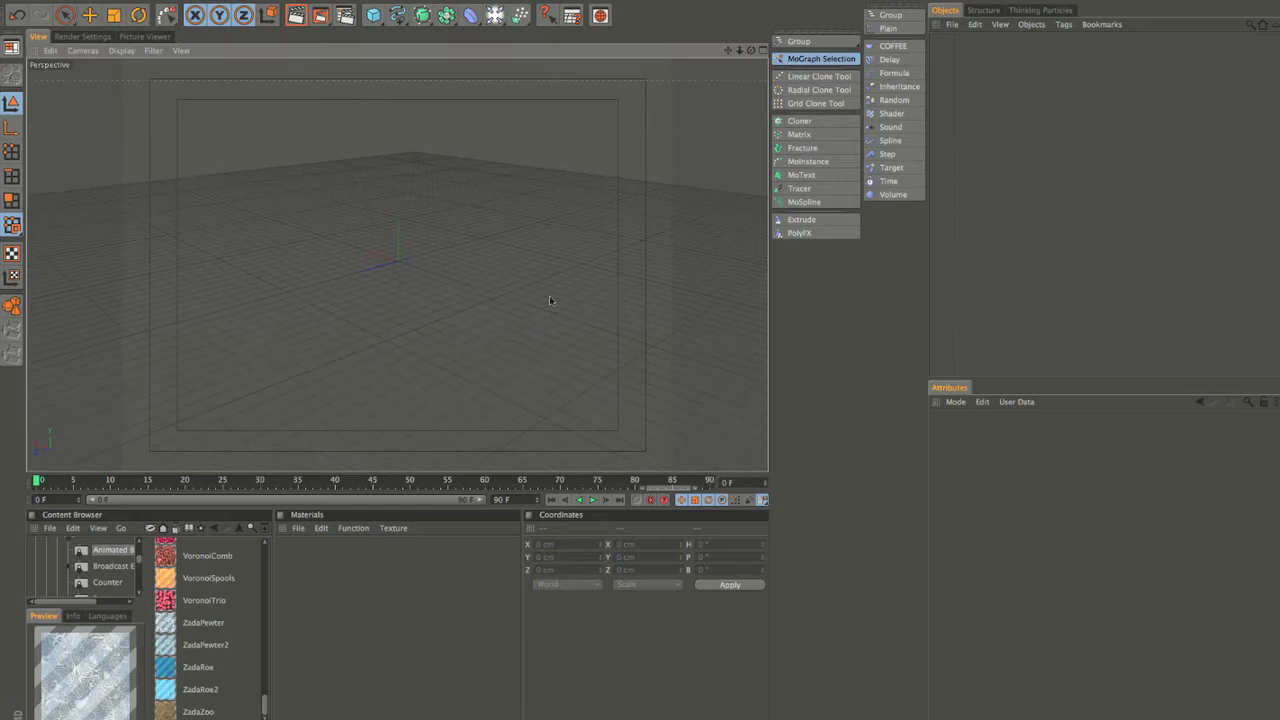
pyautogui.keyDown('alt'); pyautogui.moveTo(558, 325); pyautogui.dragTo(580, 330); pyautogui.keyUp('alt')
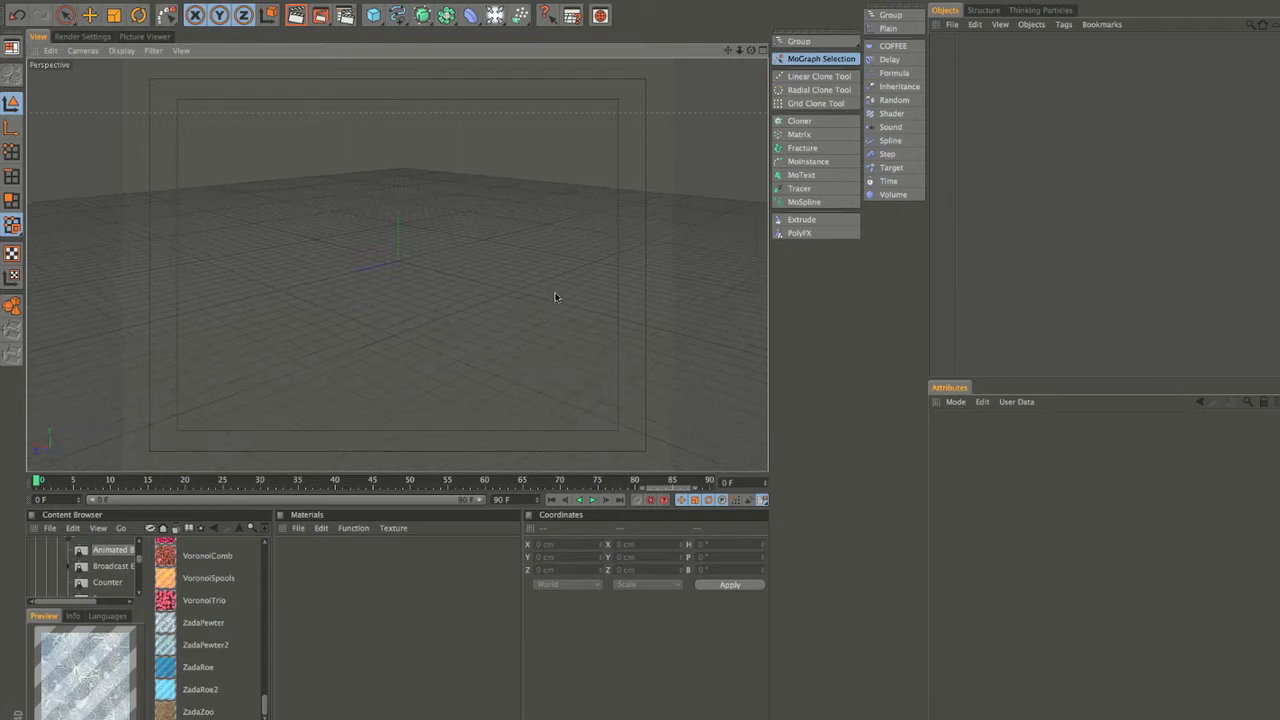
pyautogui.keyDown('alt'); pyautogui.moveTo(540, 309); pyautogui.dragTo(548, 268); pyautogui.keyUp('alt')
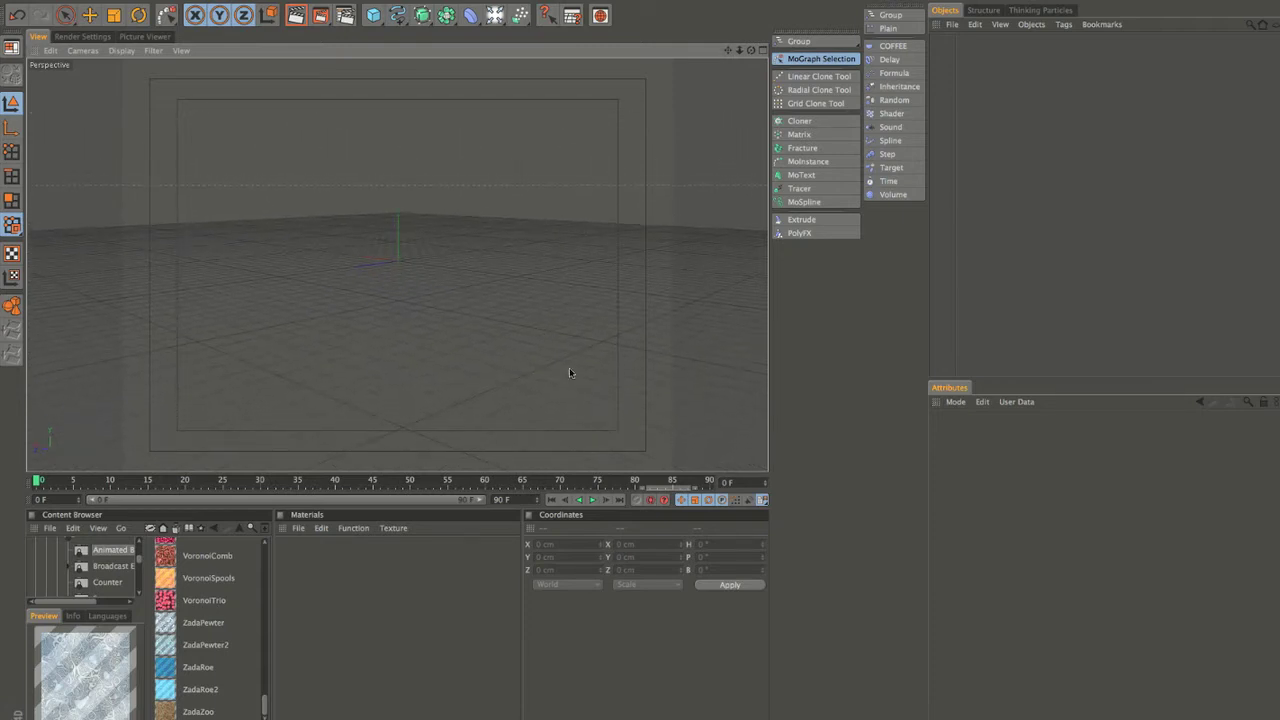
pyautogui.keyDown('alt'); pyautogui.moveTo(571, 361); pyautogui.dragTo(529, 352); pyautogui.keyUp('alt')
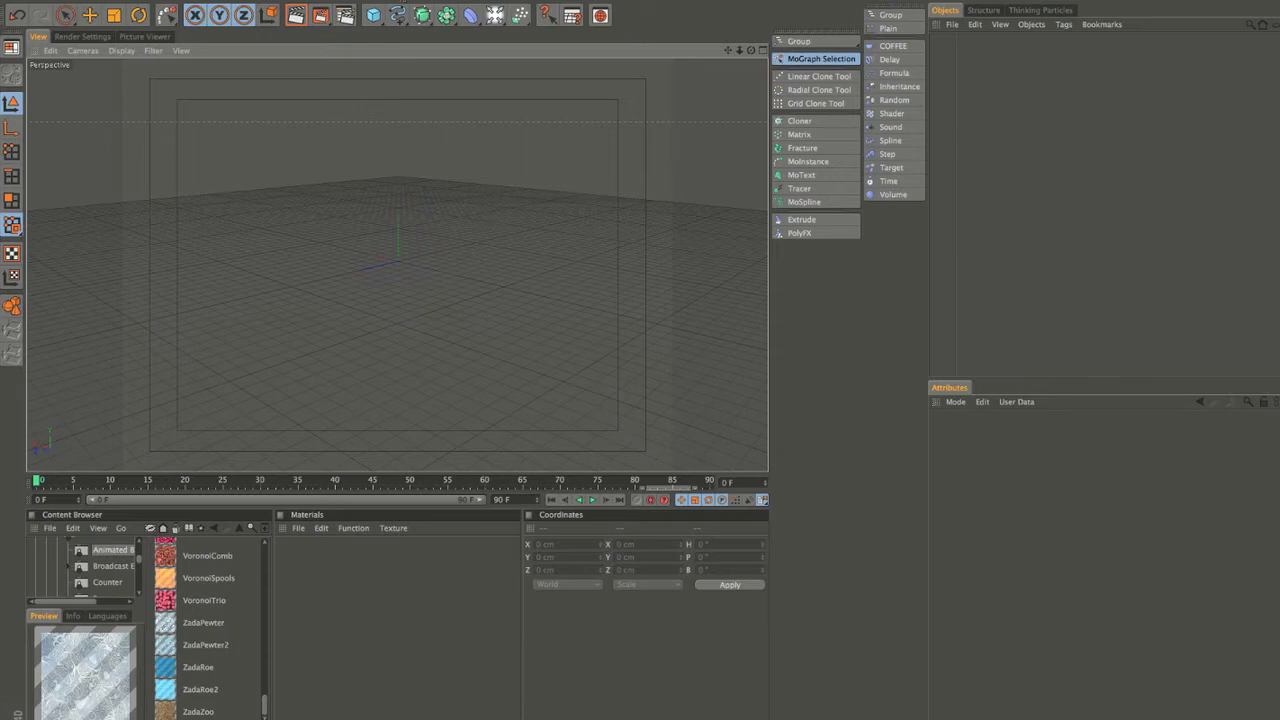
pyautogui.click(397, 15)
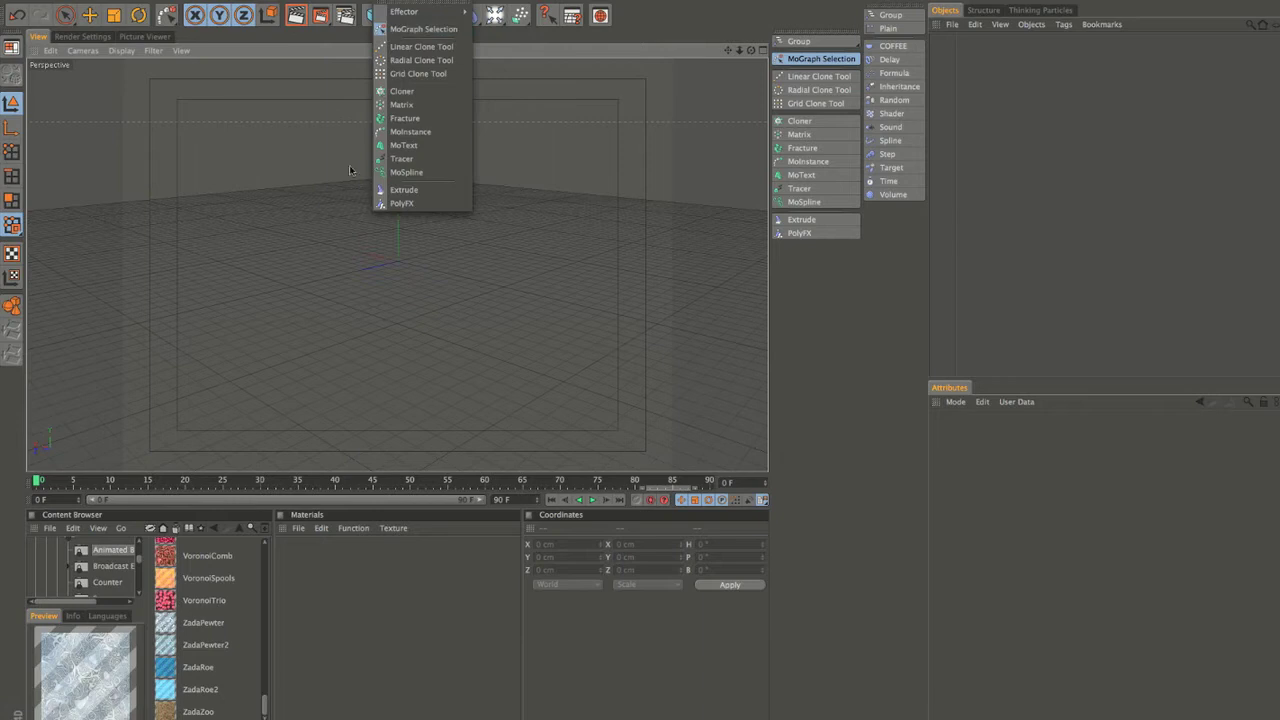
pyautogui.click(414, 346)
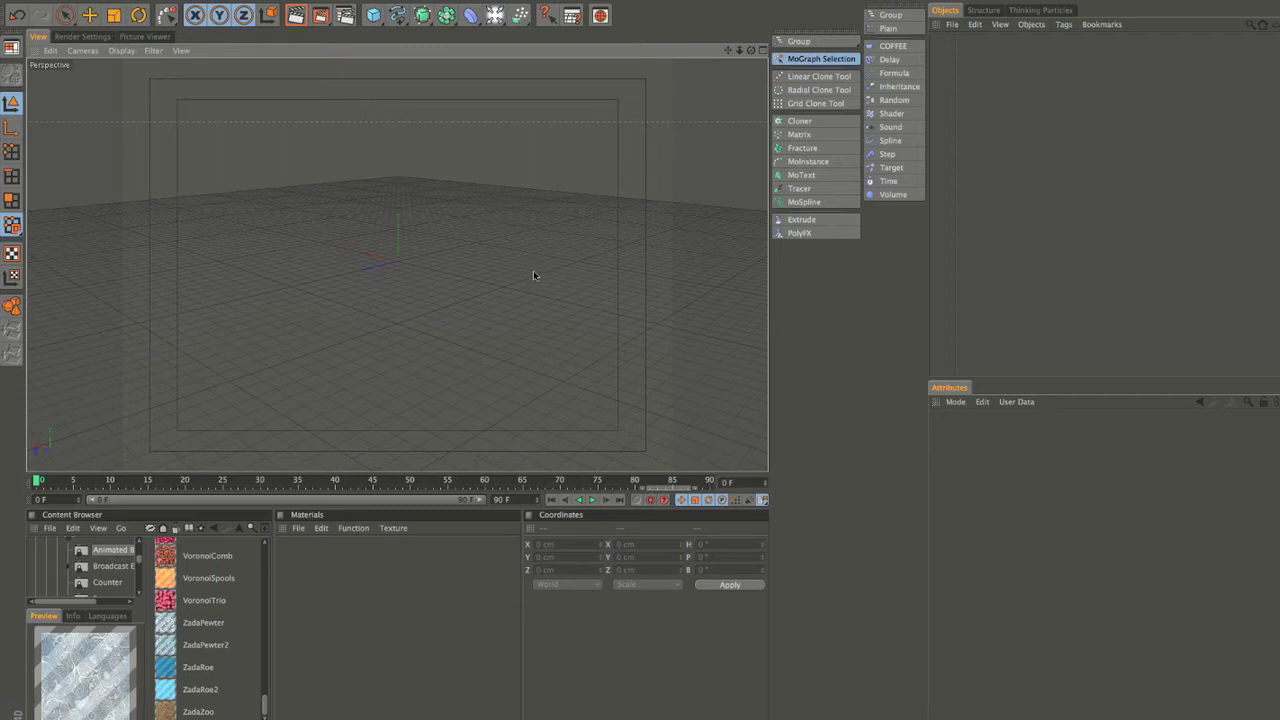
pyautogui.press('F2')
pyautogui.press('F2')
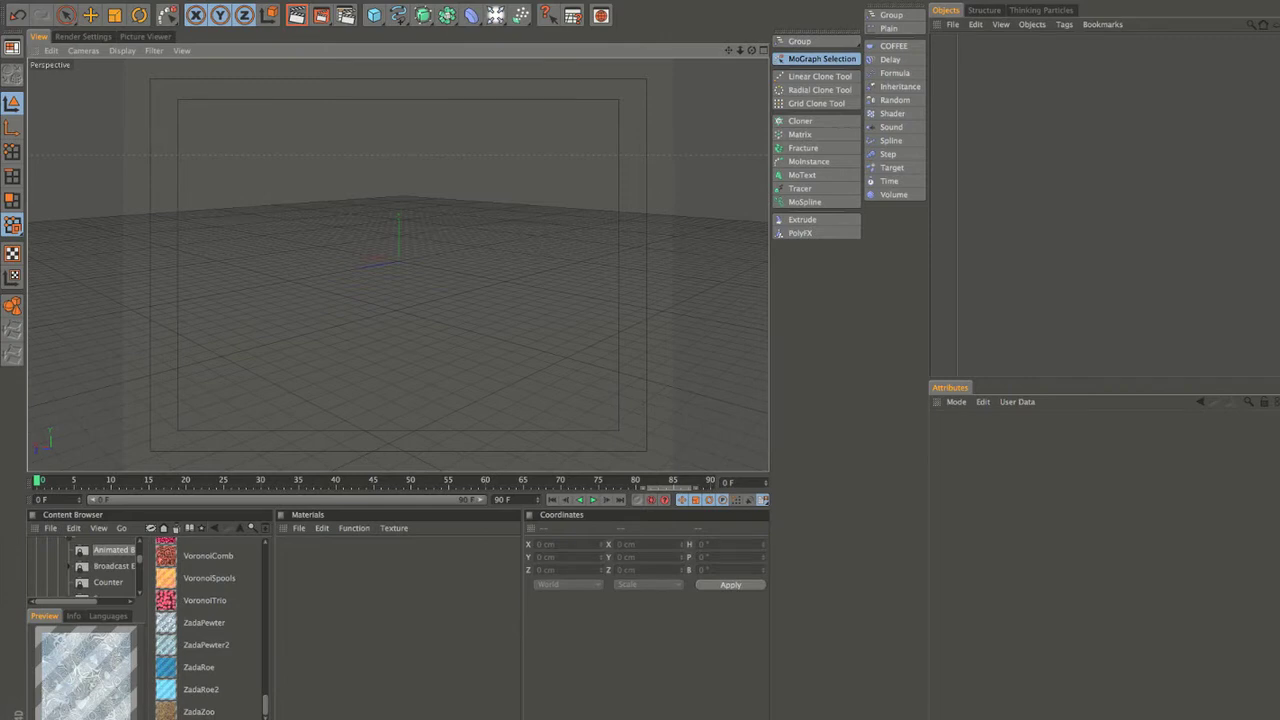
pyautogui.click(395, 1)
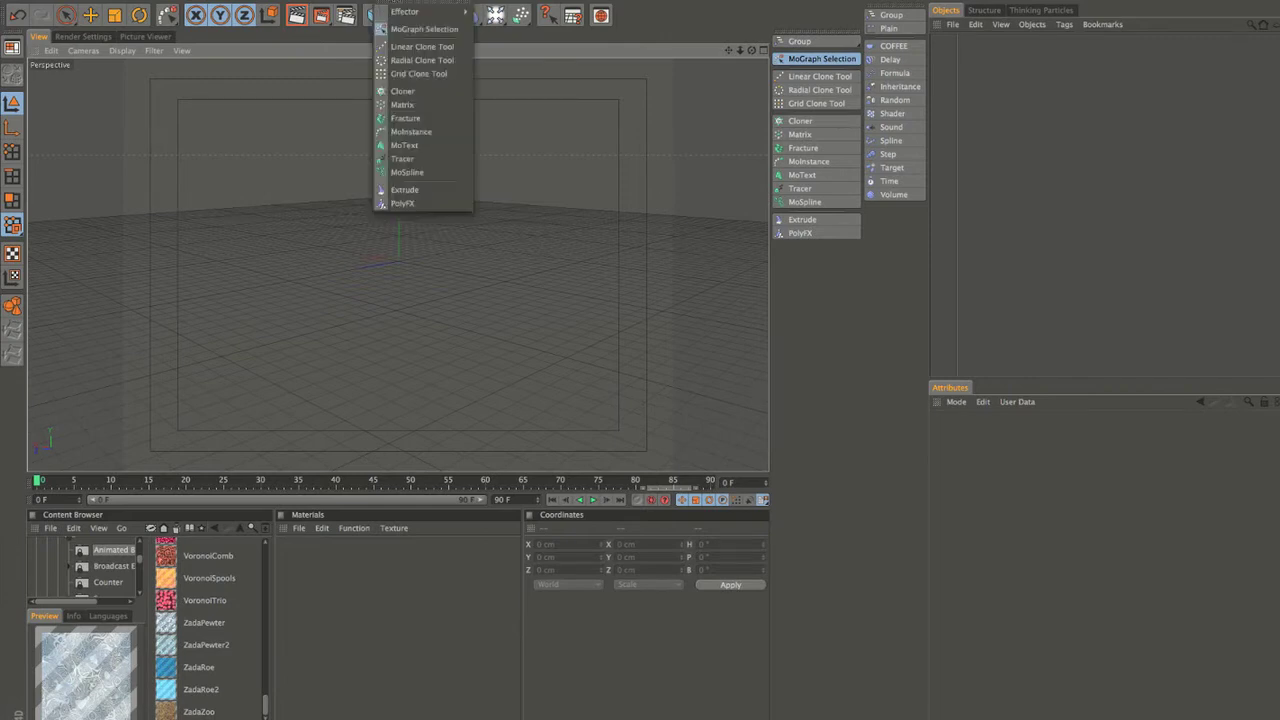
pyautogui.moveTo(417, 8)
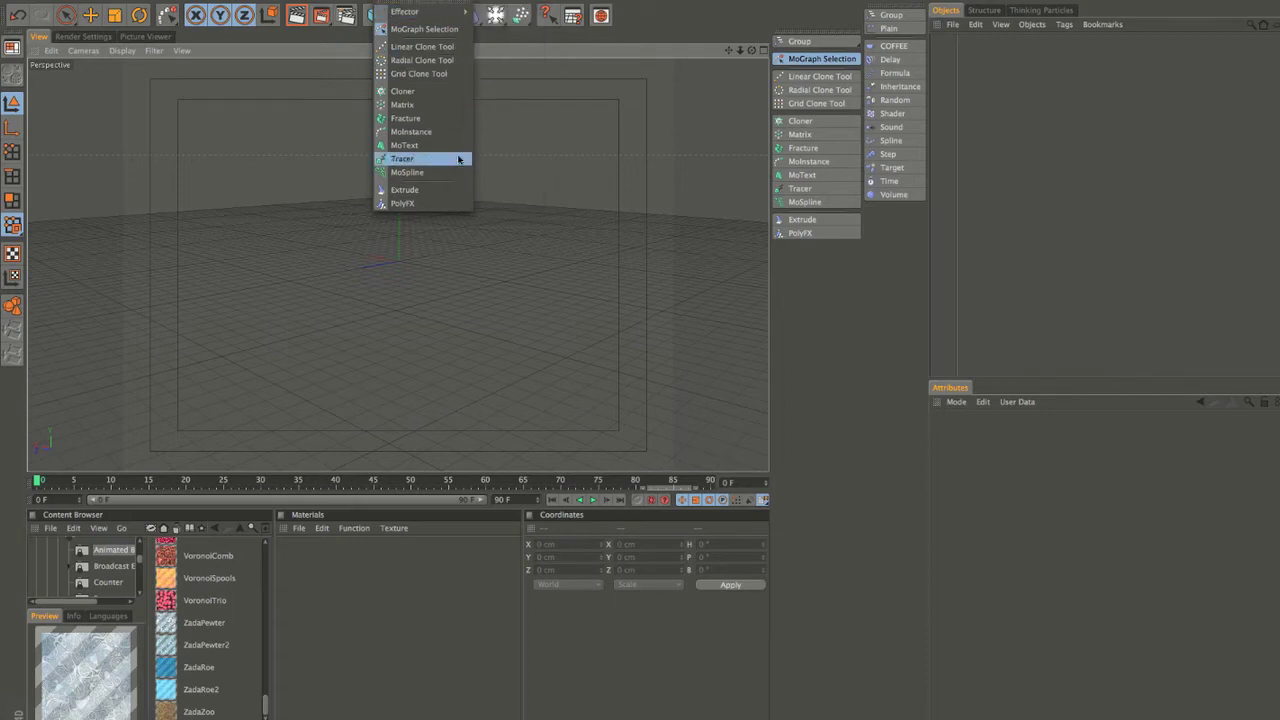
pyautogui.click(680, 111)
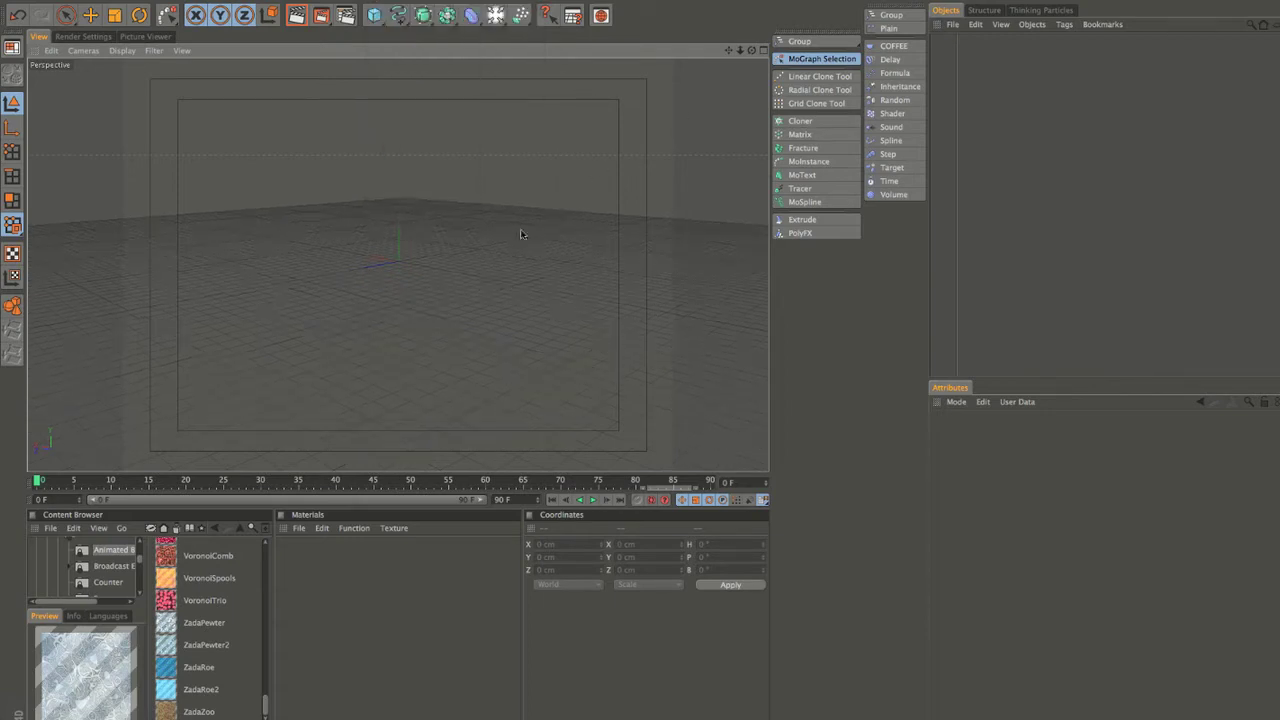
pyautogui.keyDown('alt'); pyautogui.moveTo(472, 235); pyautogui.dragTo(457, 294); pyautogui.keyUp('alt')
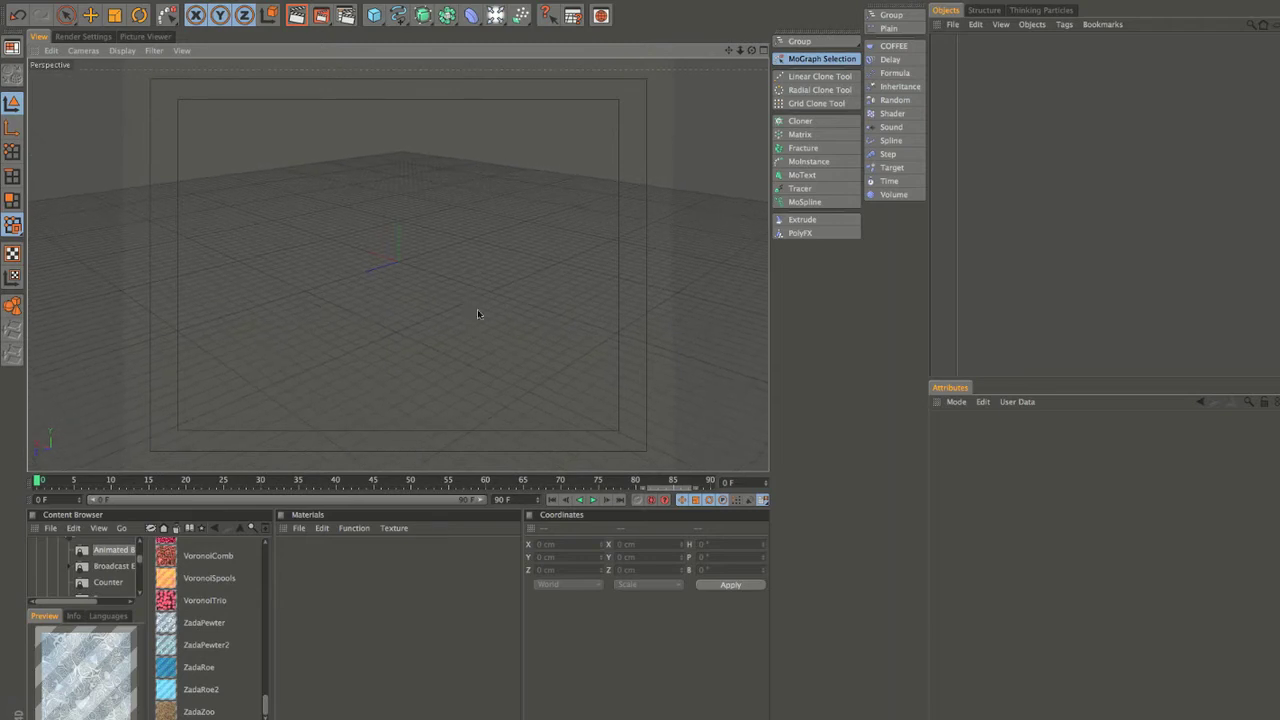
# Create a Cloner object and a cube, and make the cube a child of the Cloner.
pyautogui.click(800, 122)
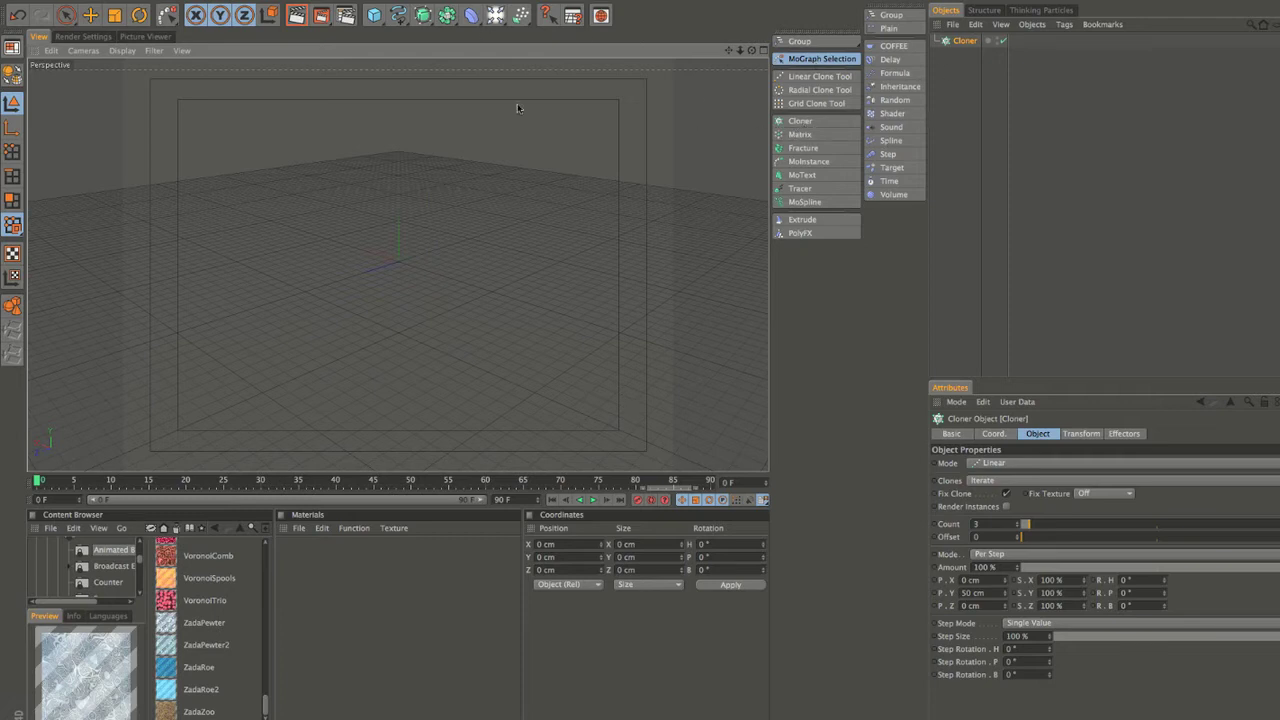
pyautogui.moveTo(374, 16); pyautogui.dragTo(412, 27)
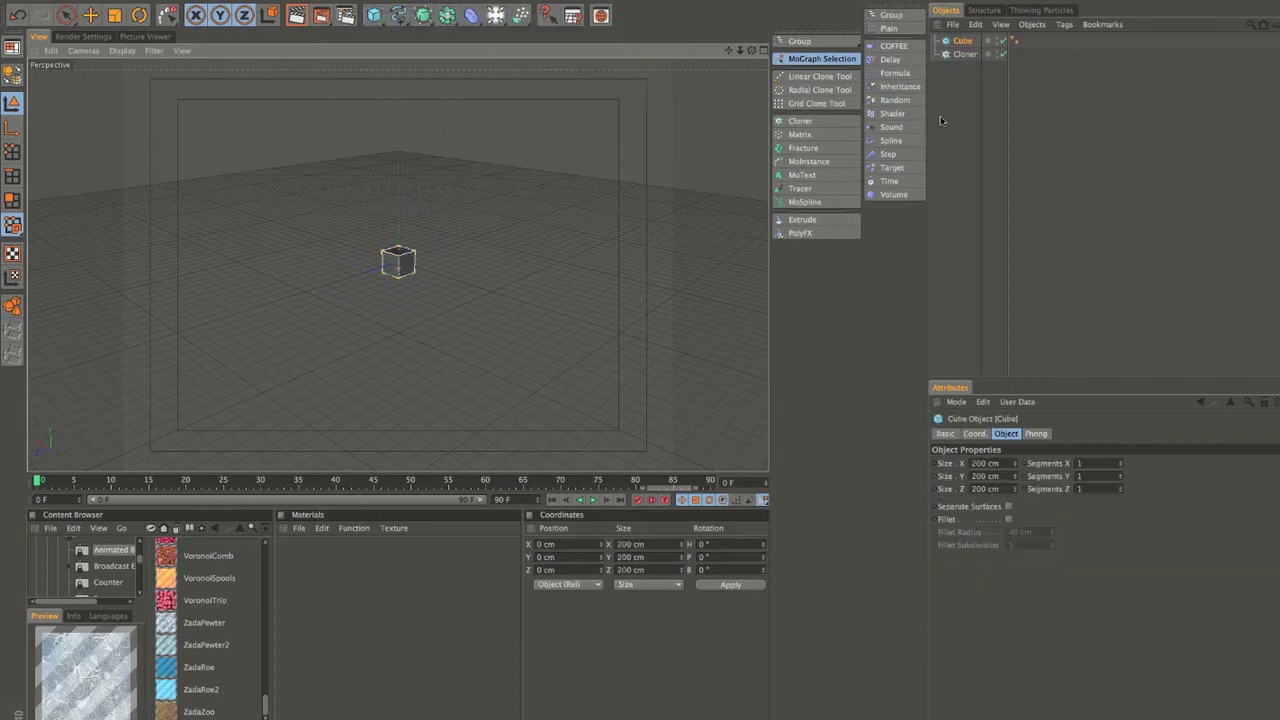
pyautogui.moveTo(961, 41); pyautogui.dragTo(964, 56)
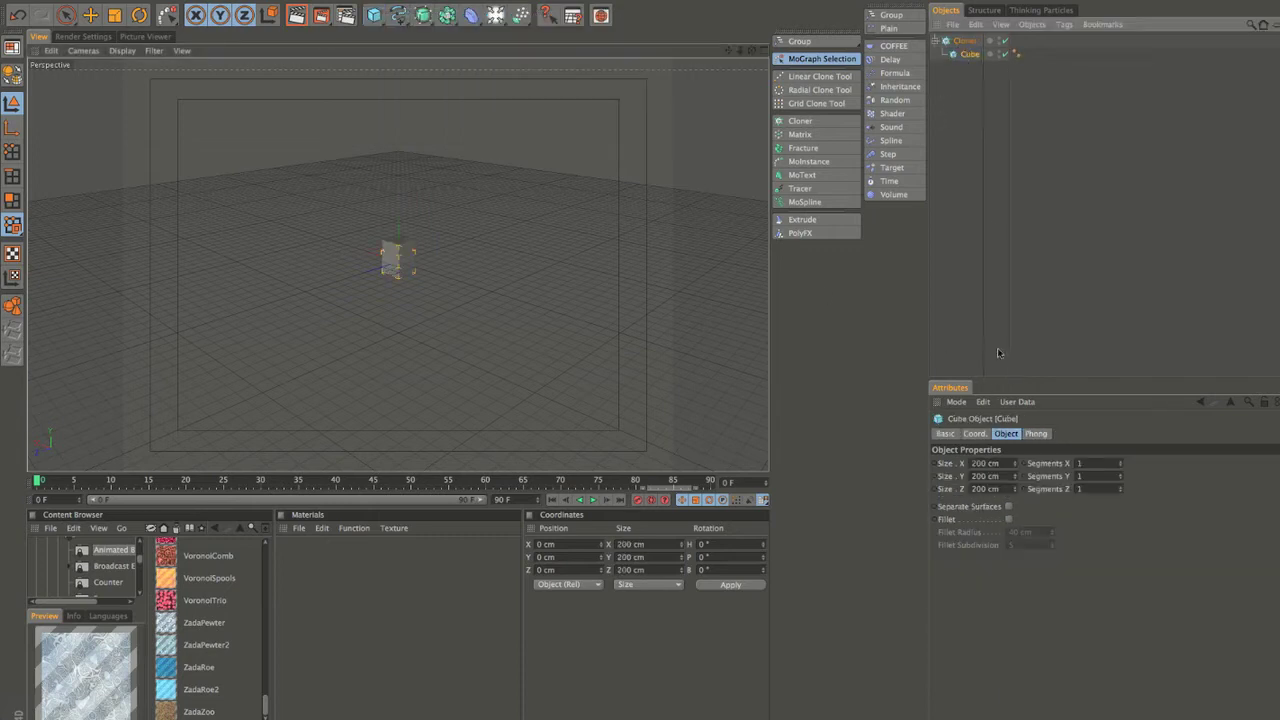
# Switch the Cloner to Radial mode, then enlarge its radius and raise its clone count.
pyautogui.click(964, 42)
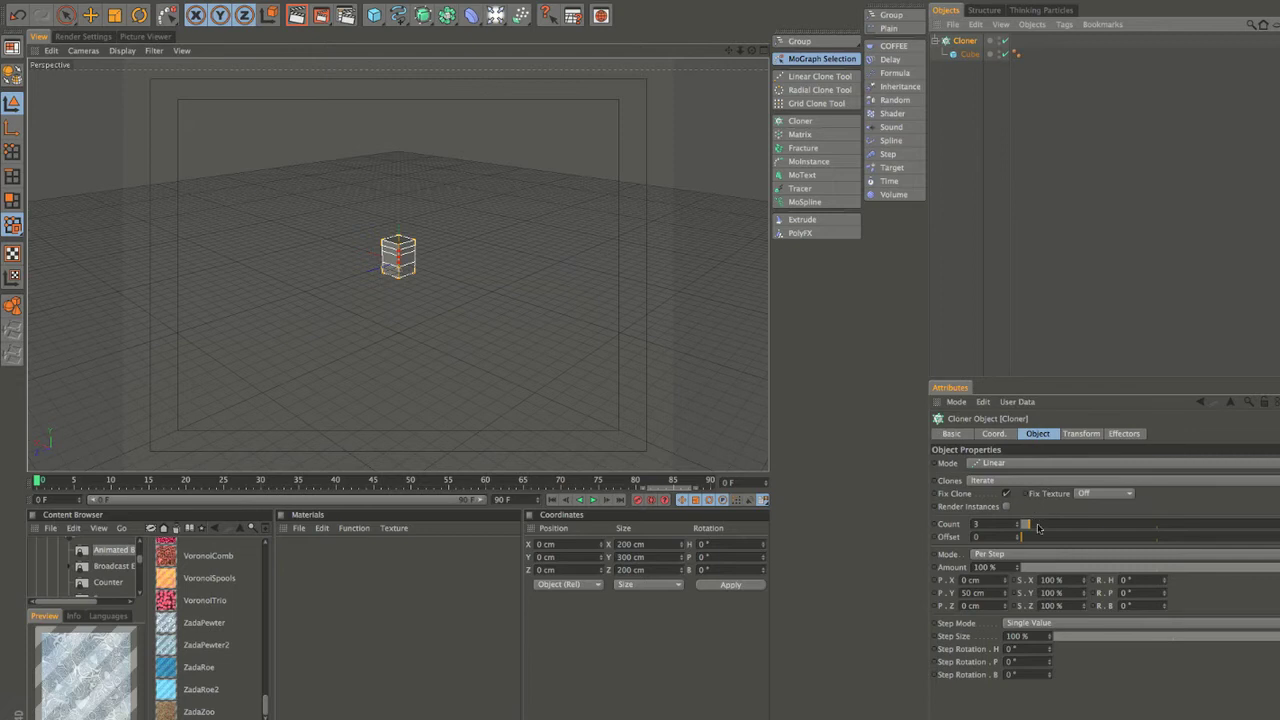
pyautogui.click(1043, 465)
pyautogui.click(1042, 504)
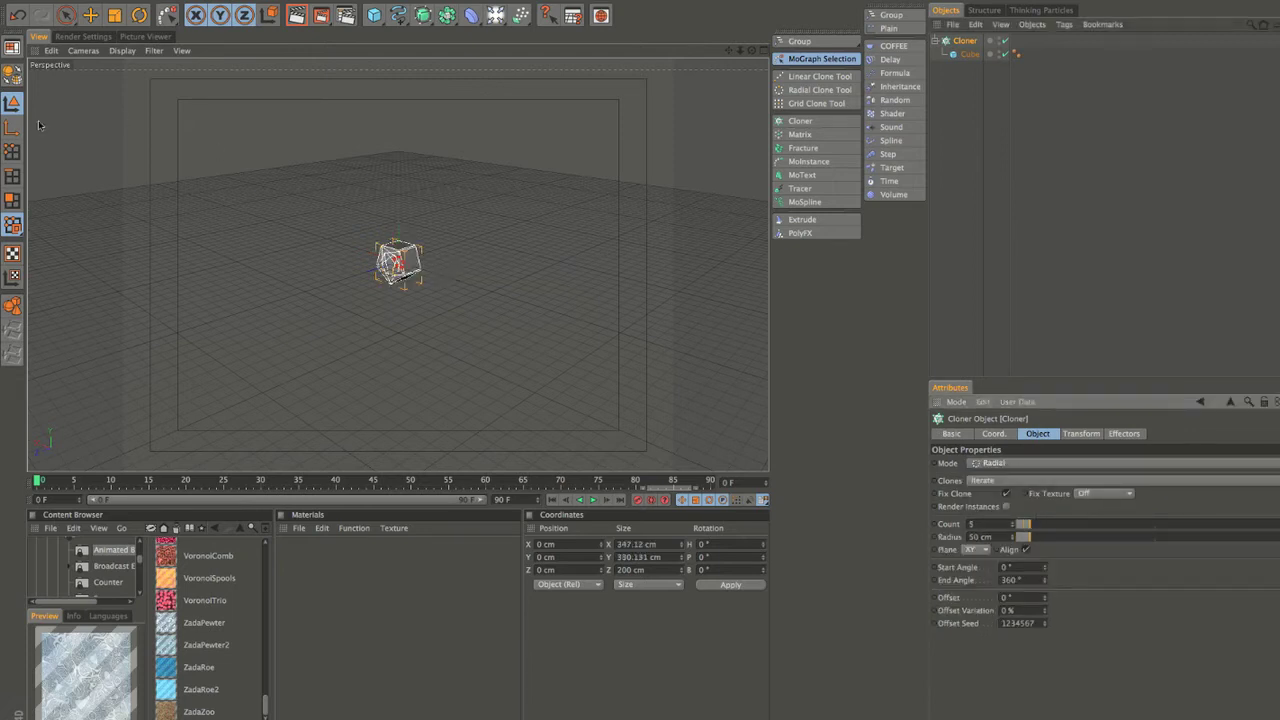
pyautogui.click(65, 15)
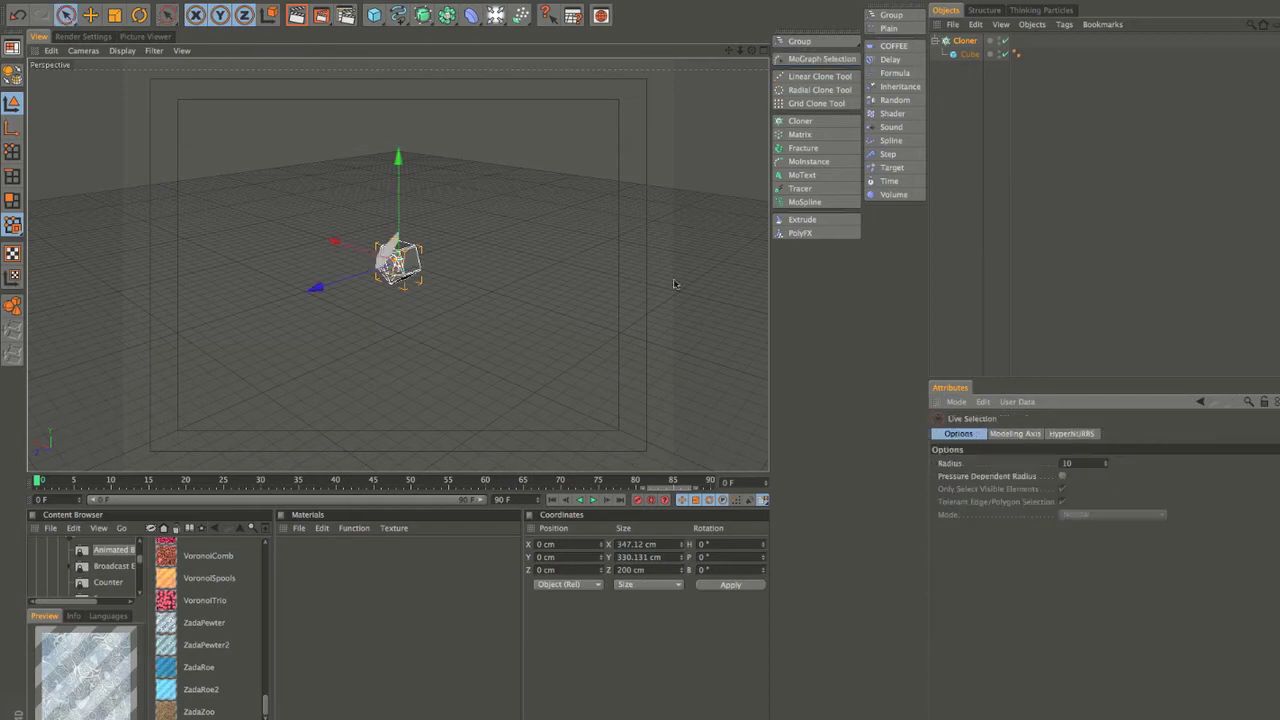
pyautogui.click(964, 42)
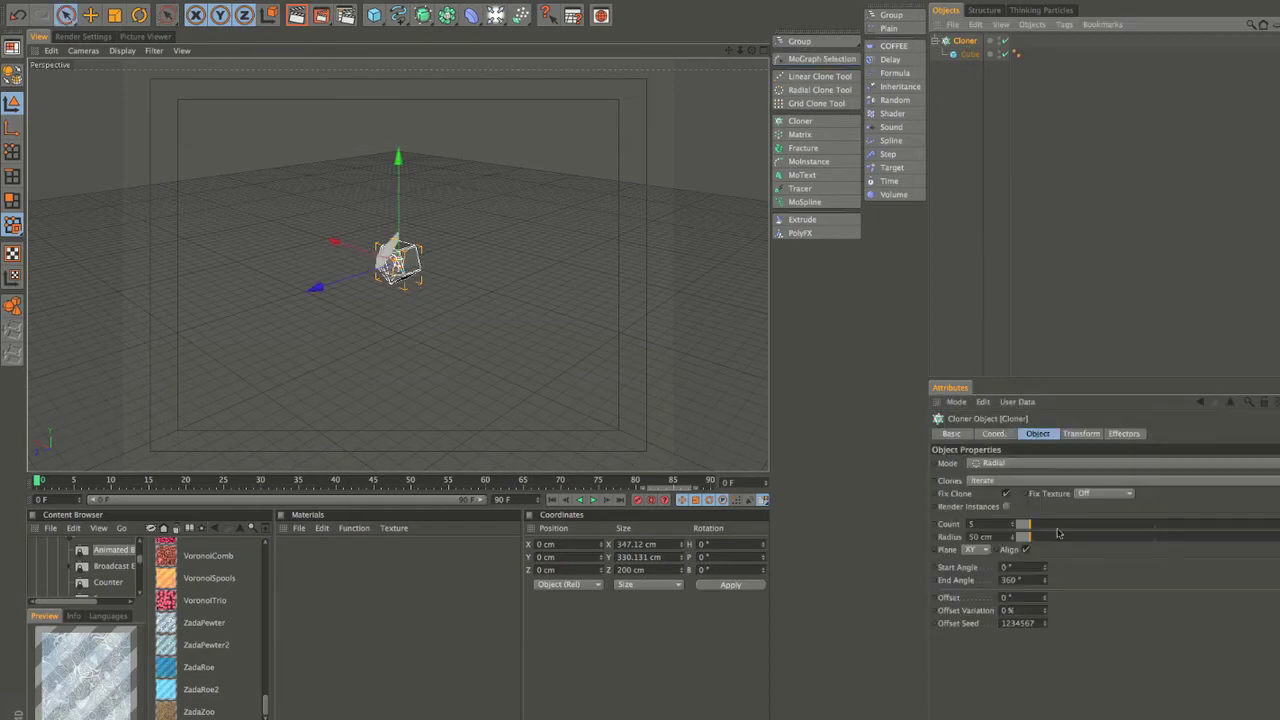
pyautogui.moveTo(1034, 537); pyautogui.dragTo(1222, 549)
pyautogui.keyDown('alt'); pyautogui.moveTo(610, 360); pyautogui.dragTo(760, 297); pyautogui.keyUp('alt')
pyautogui.moveTo(1055, 523); pyautogui.dragTo(1066, 518)
# Switch the Cloner to Grid Array mode and enlarge the grid to about 1319 × 1274 × -1002 cm.
pyautogui.click(995, 464)
pyautogui.click(1010, 518)
pyautogui.keyDown('alt'); pyautogui.moveTo(672, 380); pyautogui.dragTo(472, 290); pyautogui.keyUp('alt')
pyautogui.moveTo(393, 265); pyautogui.dragTo(388, 184)
pyautogui.keyDown('alt'); pyautogui.moveTo(560, 238); pyautogui.dragTo(511, 209); pyautogui.keyUp('alt')
pyautogui.keyDown('alt'); pyautogui.moveTo(568, 291); pyautogui.dragTo(566, 298); pyautogui.keyUp('alt')
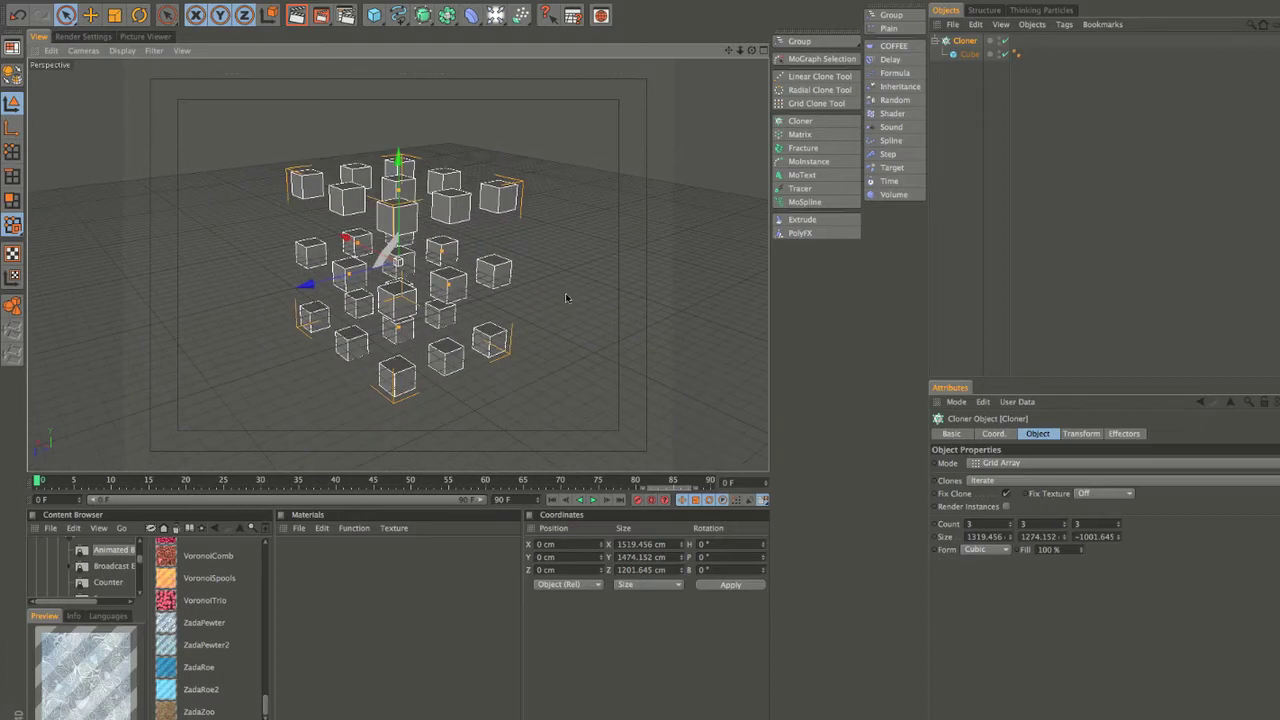
# Apply a Random effector to the Cloner and check it in the Cloner's effectors list.
pyautogui.click(894, 101)
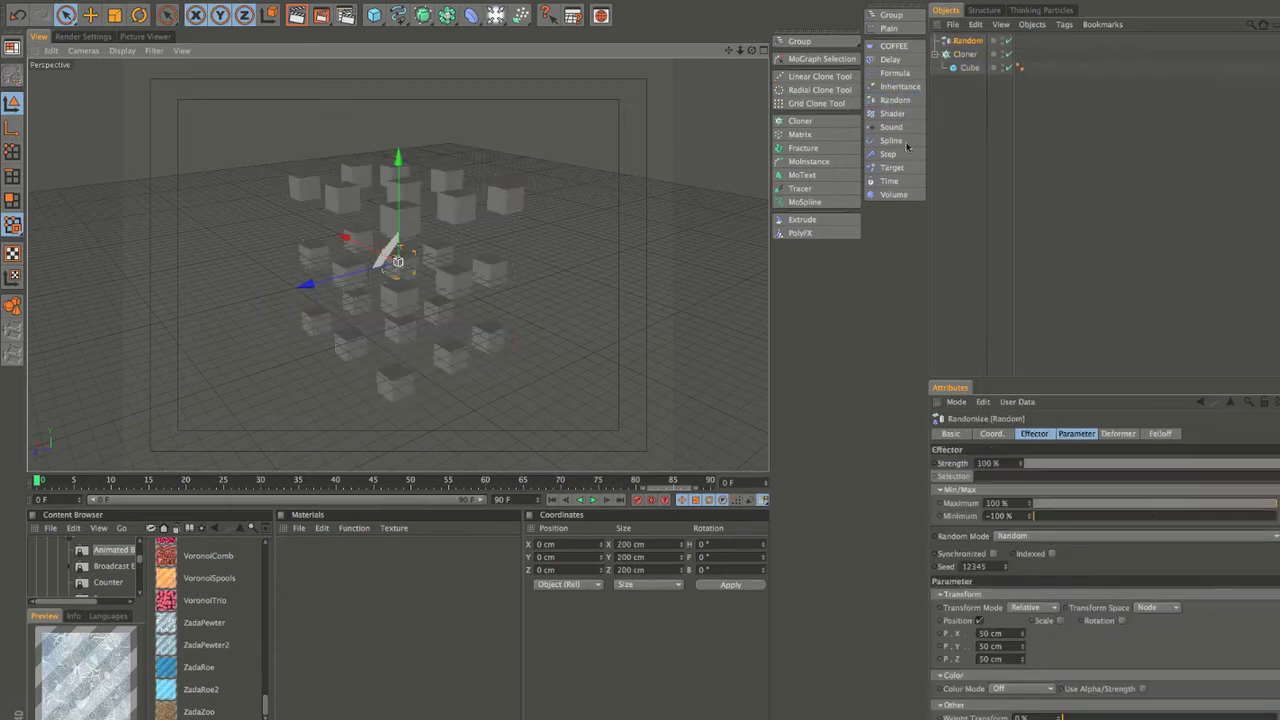
pyautogui.click(963, 54)
pyautogui.click(1122, 434)
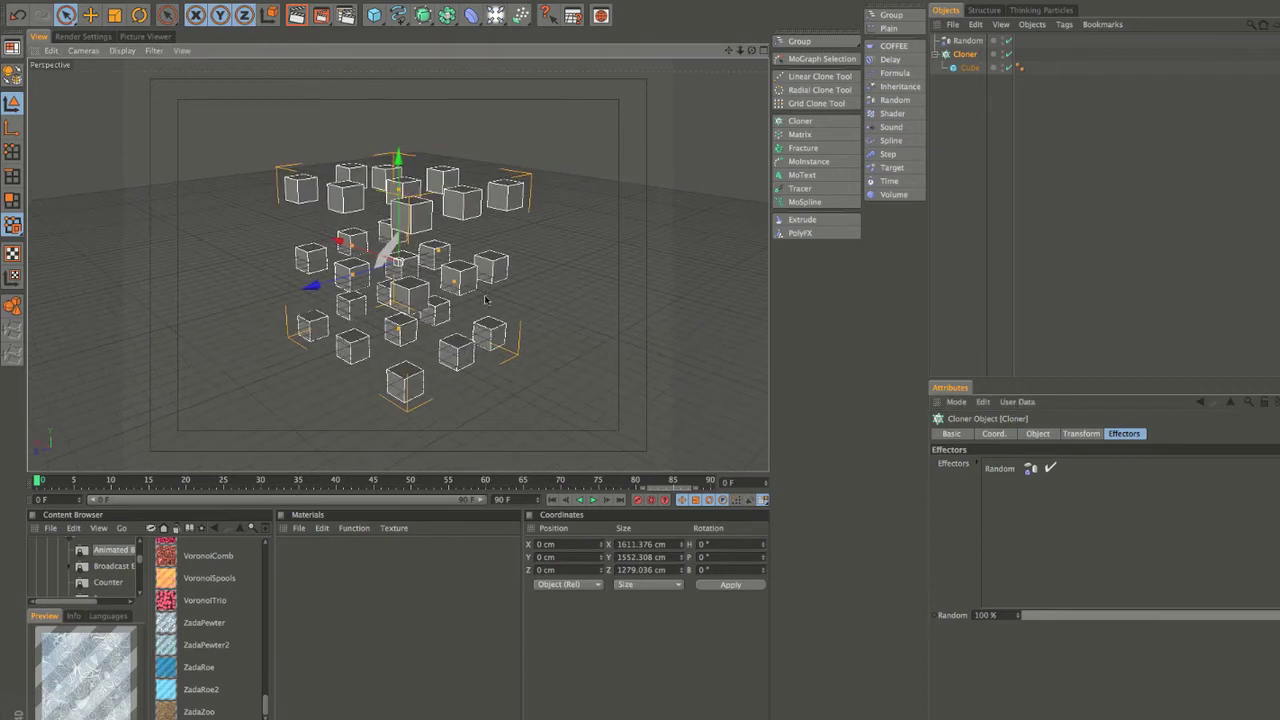
# Set the Random effector's position offsets to X 535 cm, Y 366 cm and Z 220 cm.
pyautogui.click(965, 41)
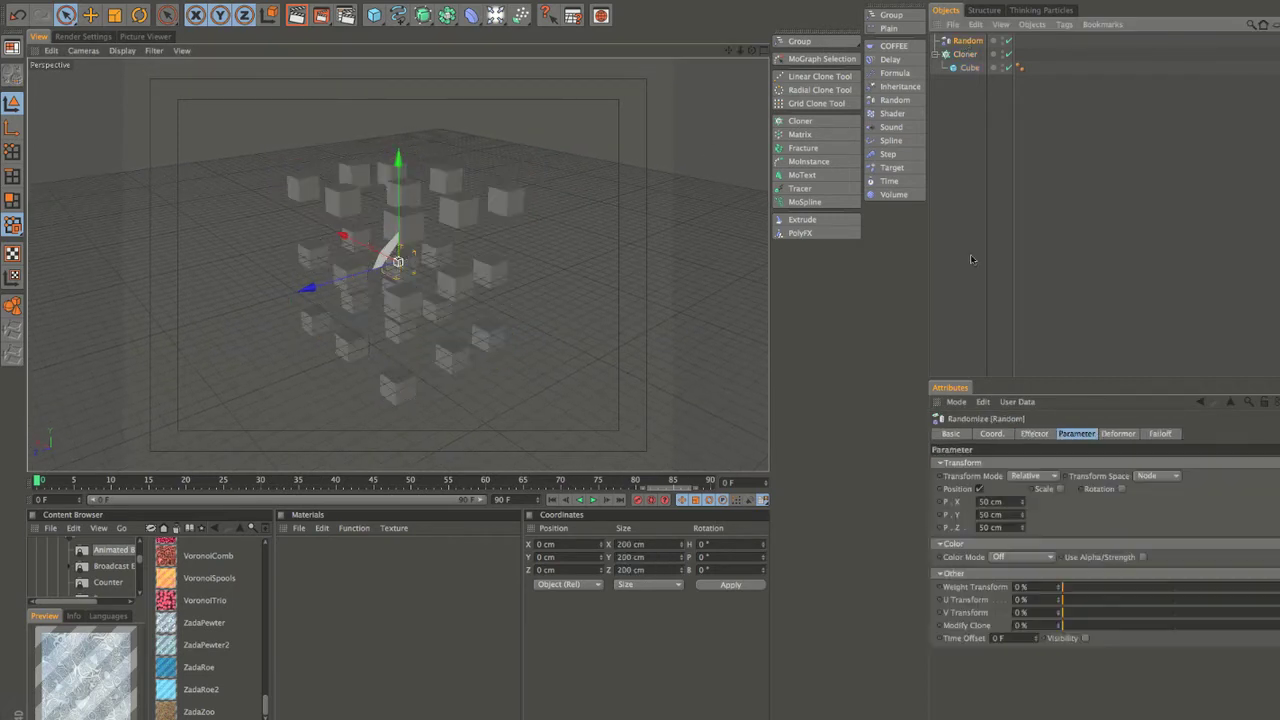
pyautogui.moveTo(1022, 503); pyautogui.dragTo(981, 176)
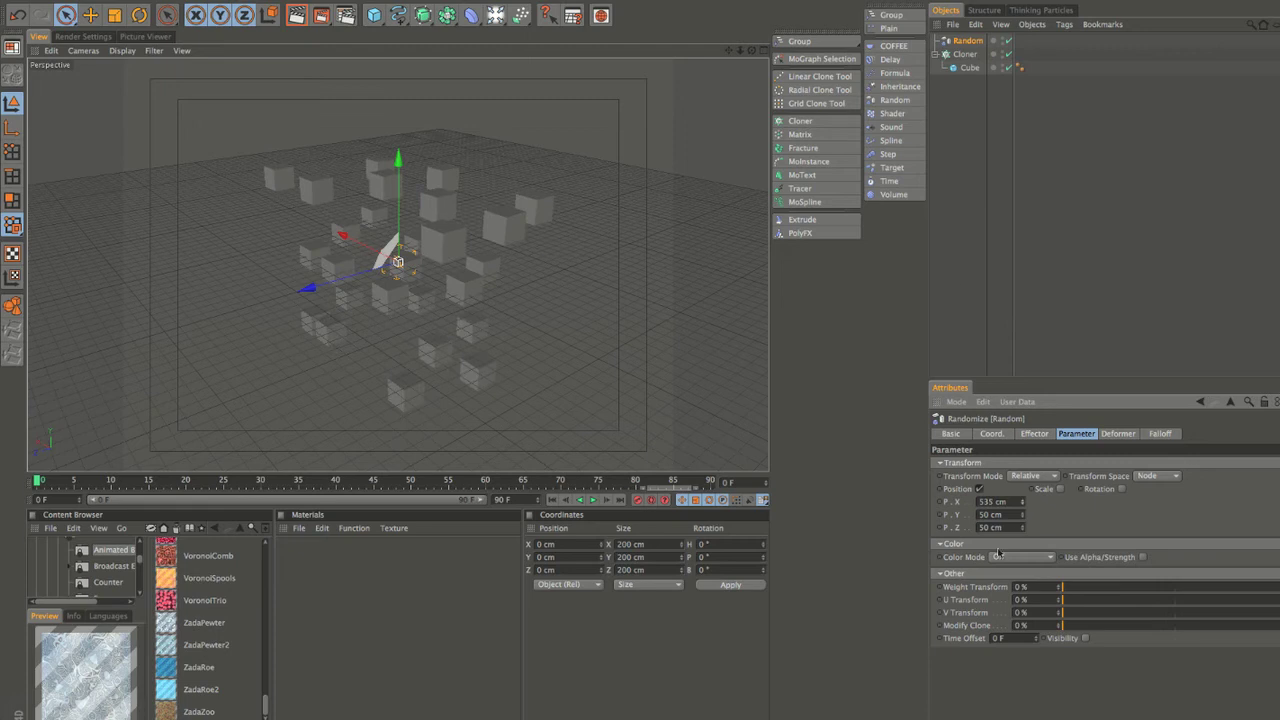
pyautogui.moveTo(1023, 515); pyautogui.dragTo(1020, 299)
pyautogui.keyDown('alt'); pyautogui.moveTo(526, 366); pyautogui.dragTo(551, 348); pyautogui.keyUp('alt')
pyautogui.keyDown('alt'); pyautogui.moveTo(551, 348); pyautogui.dragTo(666, 283, button='right'); pyautogui.keyUp('alt')
pyautogui.keyDown('alt'); pyautogui.moveTo(666, 283); pyautogui.dragTo(609, 321); pyautogui.keyUp('alt')
pyautogui.moveTo(1023, 528); pyautogui.dragTo(946, 501)
# Enable uniform random scale of 0.4 and random rotation with H 30° and P 39° on the Random effector.
pyautogui.click(1061, 489)
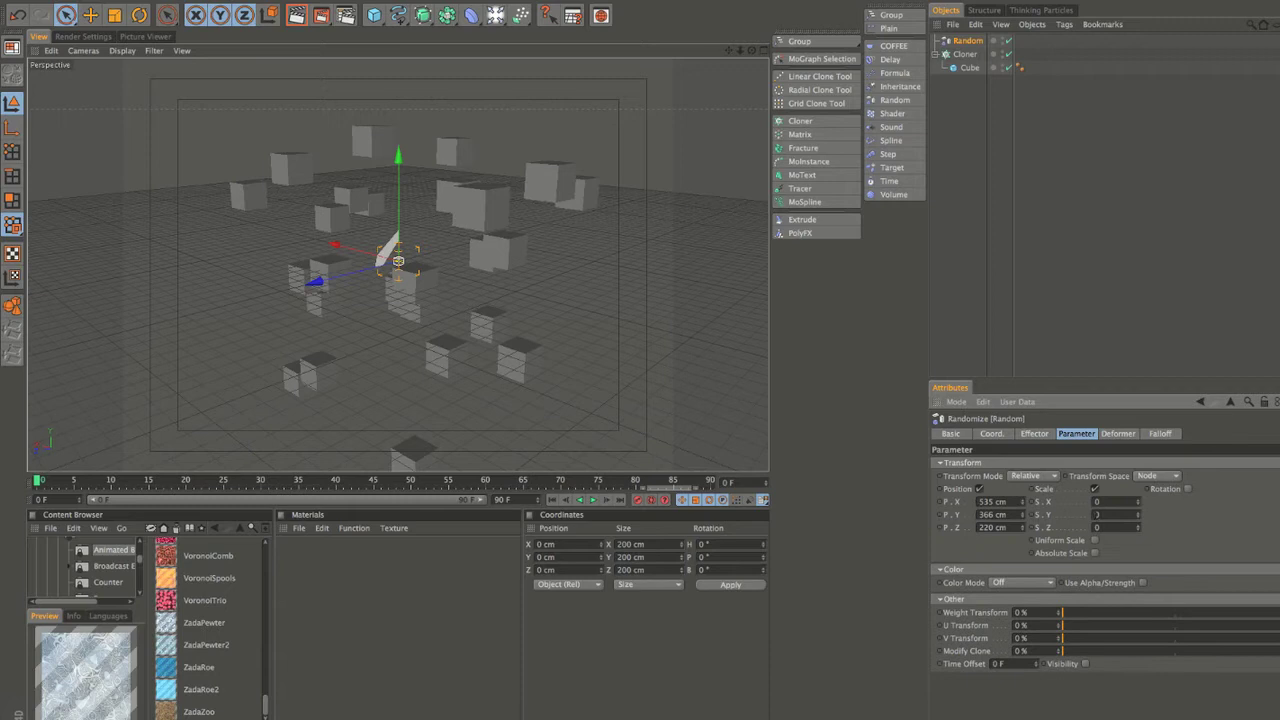
pyautogui.click(1095, 540)
pyautogui.moveTo(1138, 501); pyautogui.dragTo(1230, 496)
pyautogui.click(1188, 489)
pyautogui.keyDown('alt'); pyautogui.moveTo(491, 217); pyautogui.dragTo(380, 275, button='right'); pyautogui.keyUp('alt')
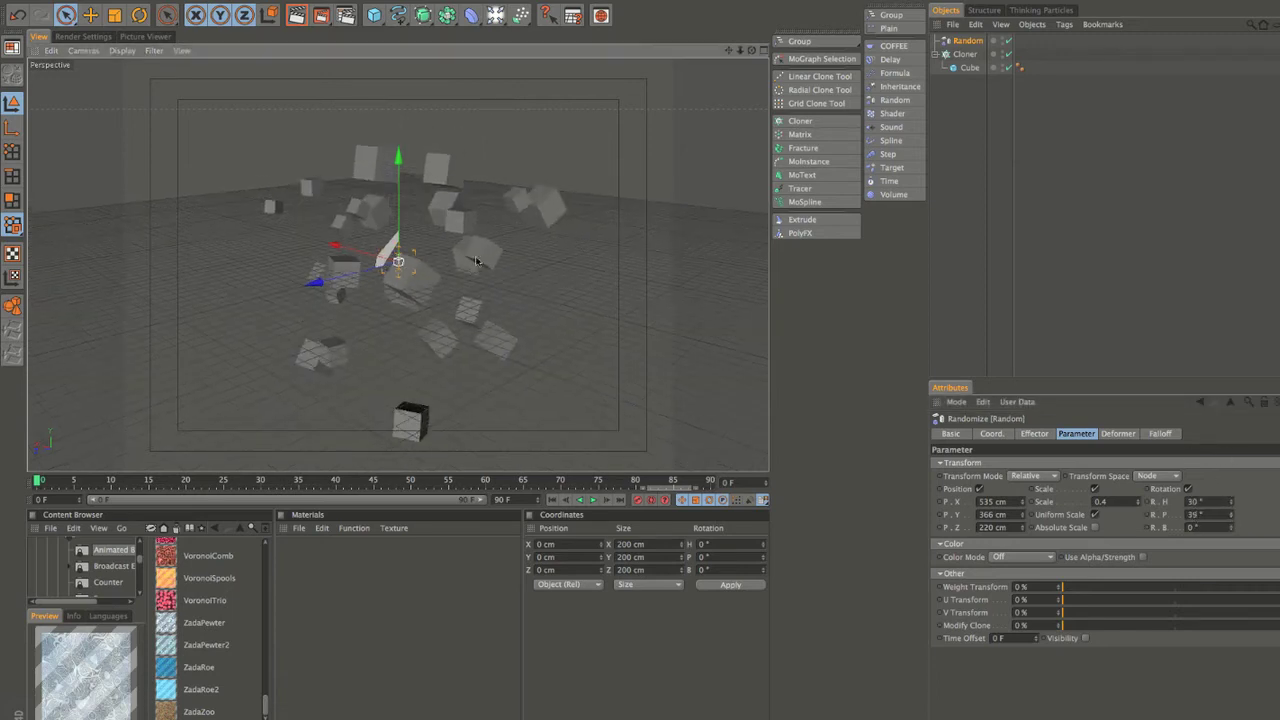
pyautogui.keyDown('alt'); pyautogui.moveTo(375, 272); pyautogui.dragTo(351, 360); pyautogui.keyUp('alt')
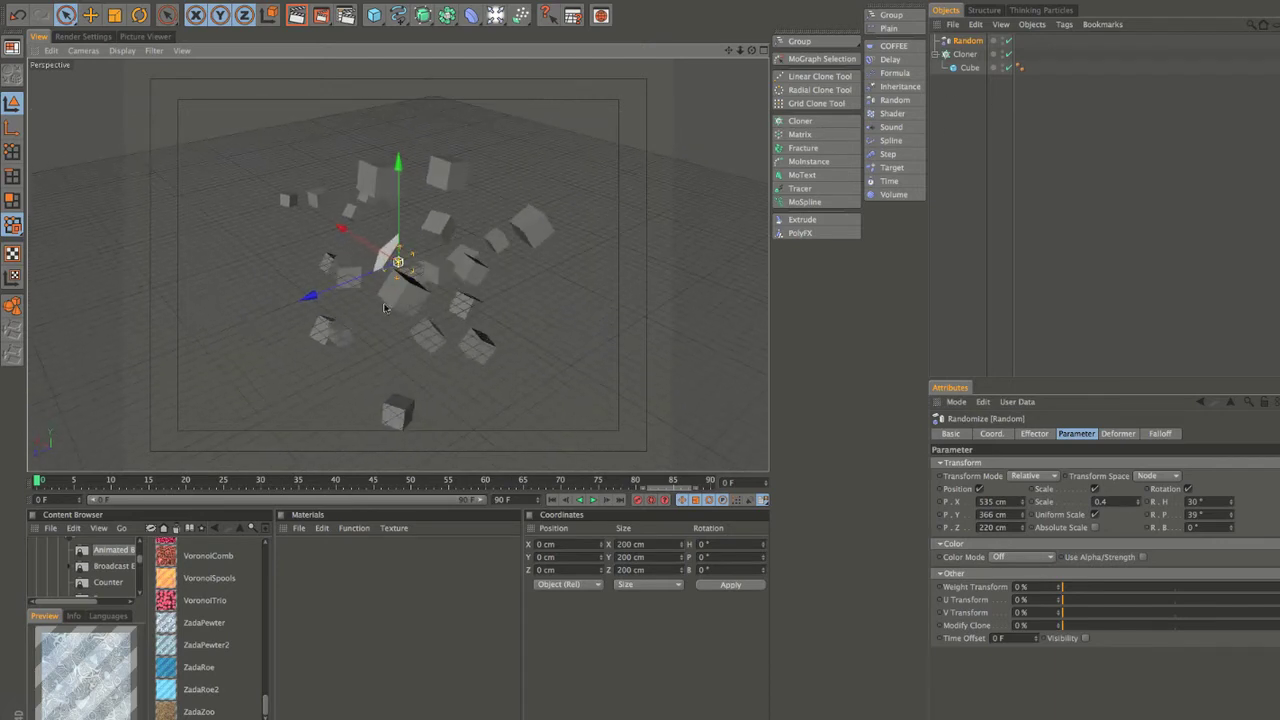
# Change the Random effector's random mode to Noise and play back the animation to preview the cubes.
pyautogui.click(1044, 436)
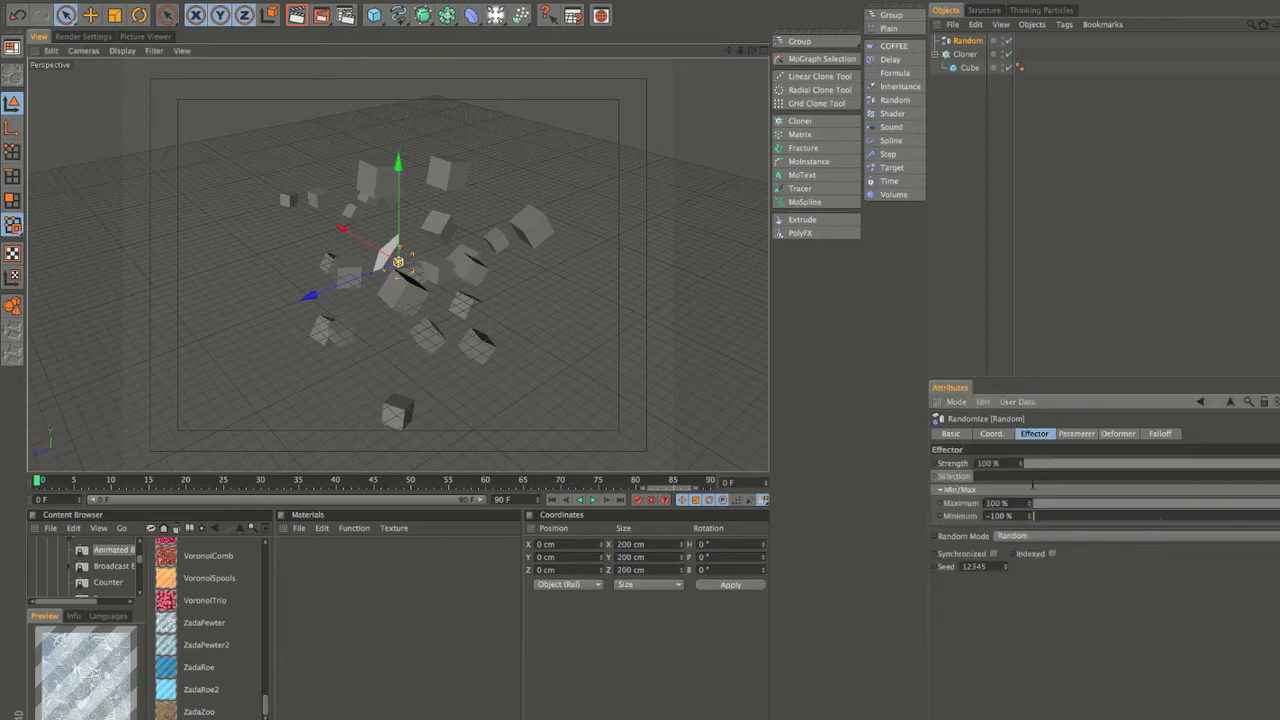
pyautogui.click(1030, 537)
pyautogui.click(1024, 588)
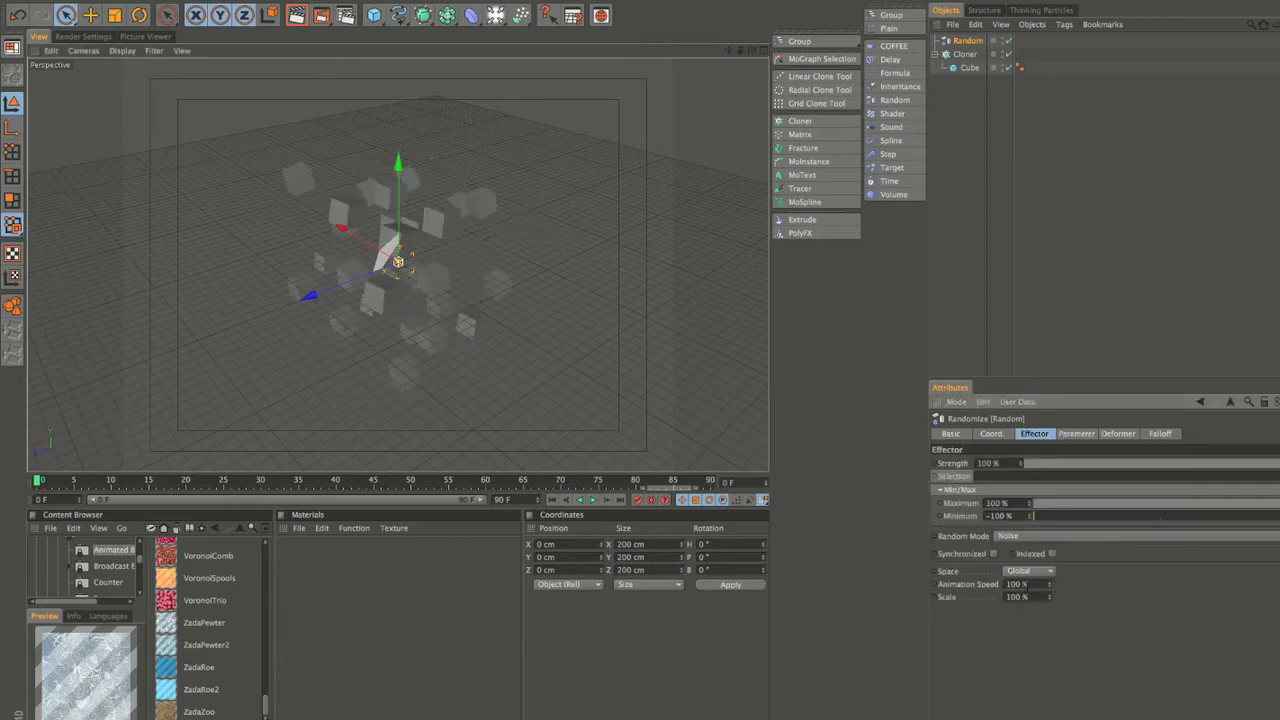
pyautogui.click(592, 500)
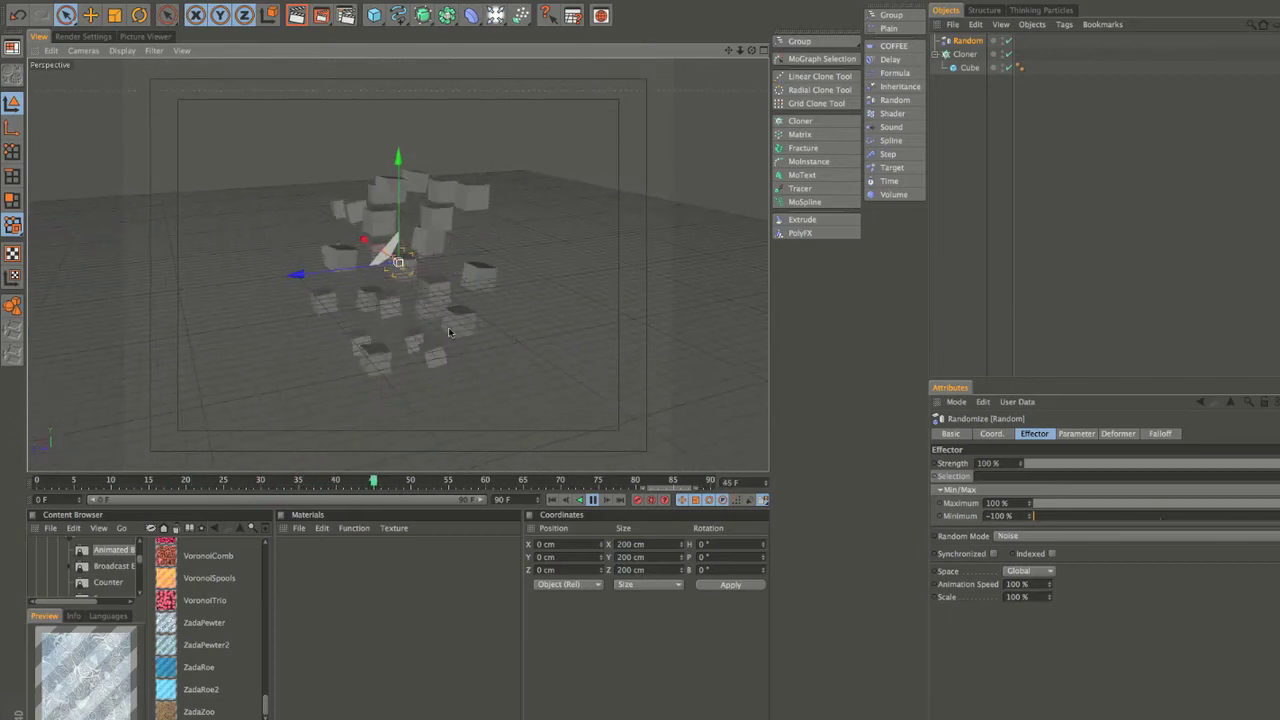
pyautogui.keyDown('alt'); pyautogui.moveTo(430, 323); pyautogui.dragTo(452, 343); pyautogui.keyUp('alt')
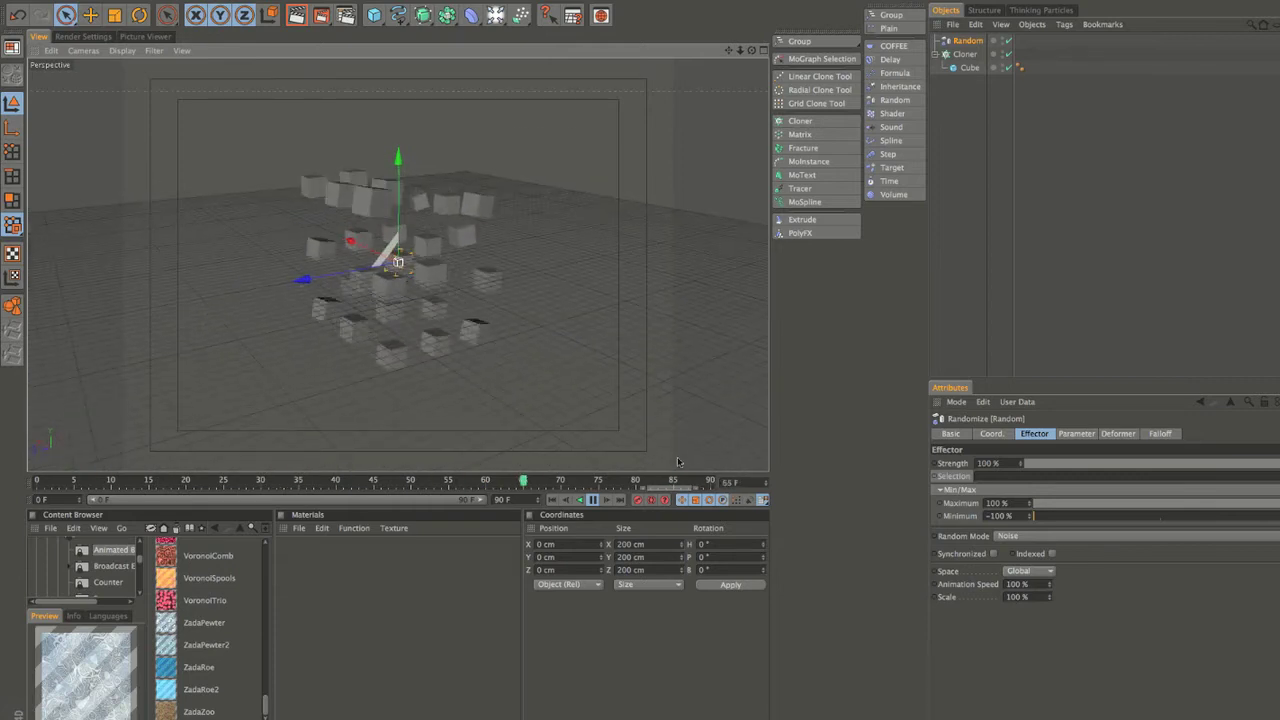
pyautogui.click(969, 101)
pyautogui.click(961, 38)
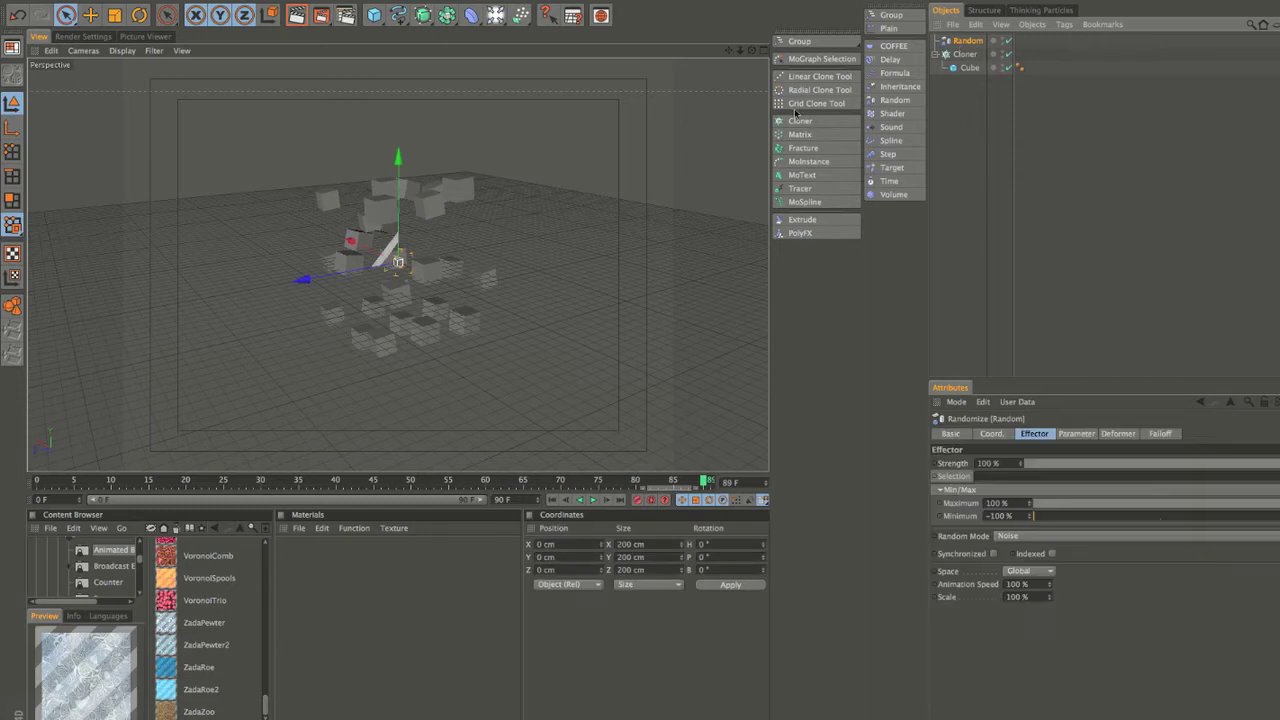
# Remove the Random effector from the Cloner's effectors list and add it back.
pyautogui.click(963, 54)
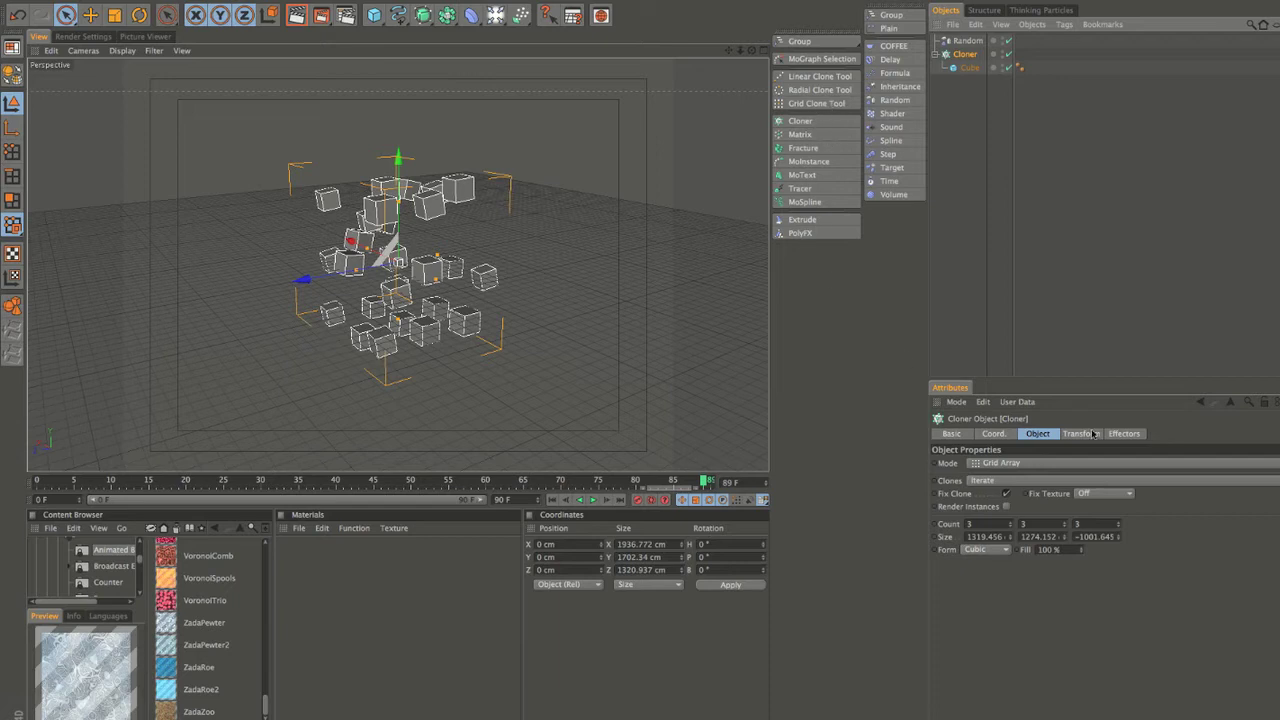
pyautogui.click(1123, 434)
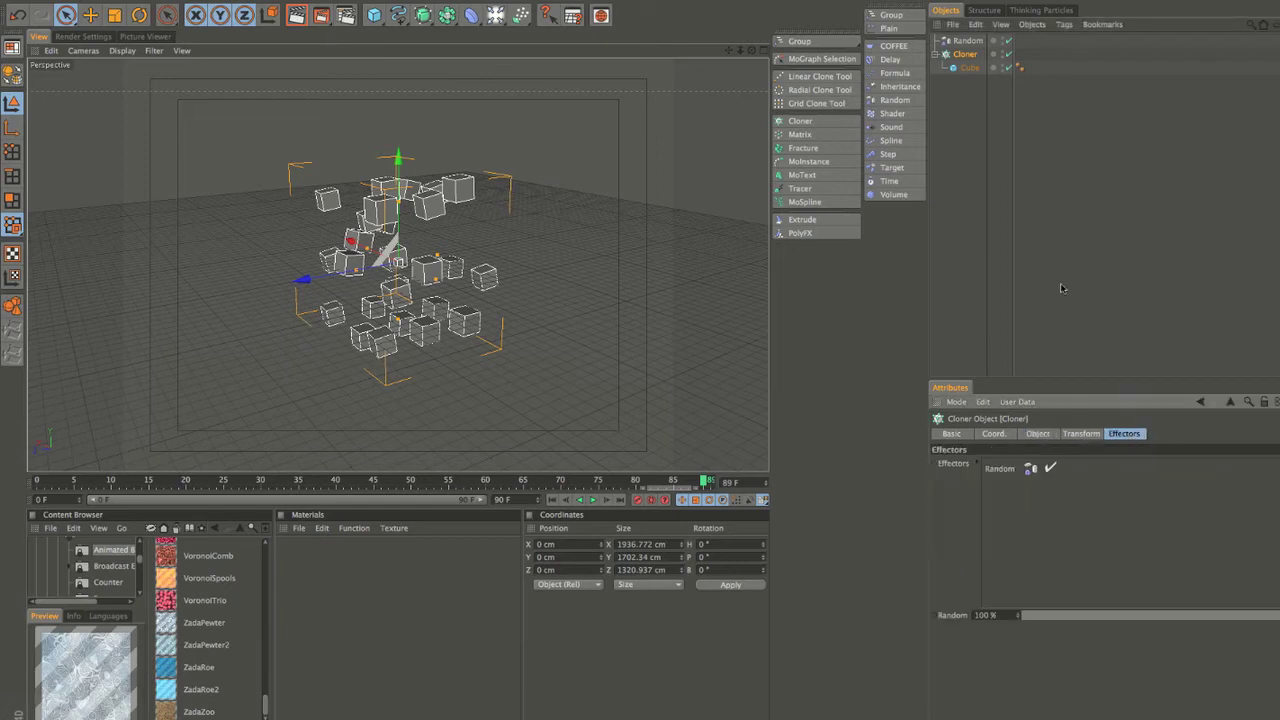
pyautogui.press('Delete')
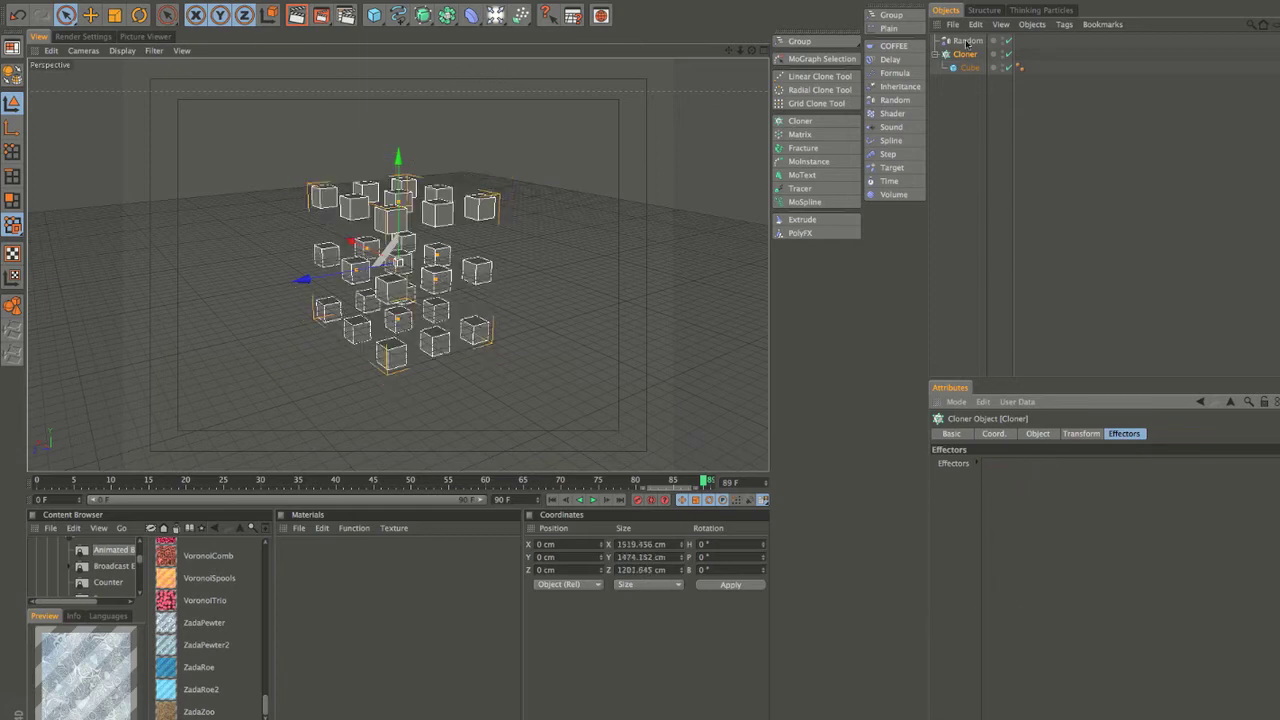
pyautogui.moveTo(968, 40); pyautogui.dragTo(1000, 470)
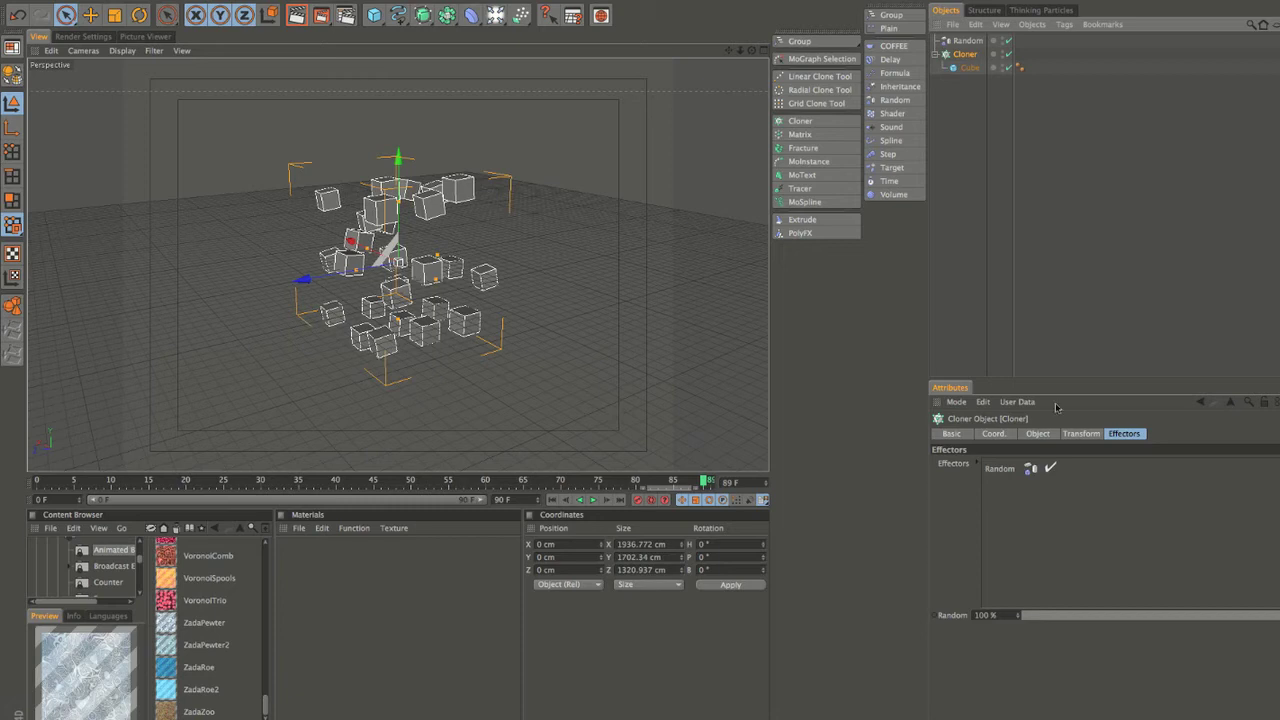
# Set the Random effector's strength on the Cloner to 0 % and play back the animation to check its effect.
pyautogui.moveTo(1198, 614); pyautogui.dragTo(1018, 615)
pyautogui.press('F8')
pyautogui.click(594, 500)
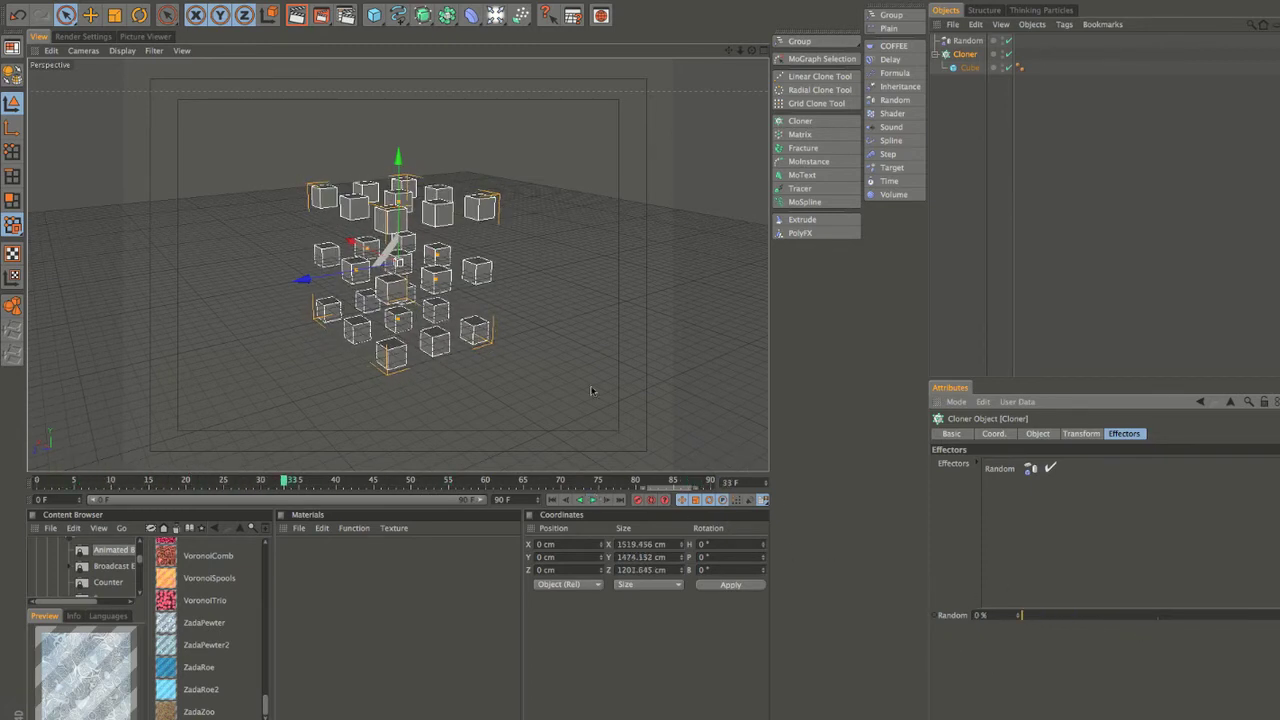
# Delete the Random effector, the Cloner and its cube from the scene.
pyautogui.click(958, 82)
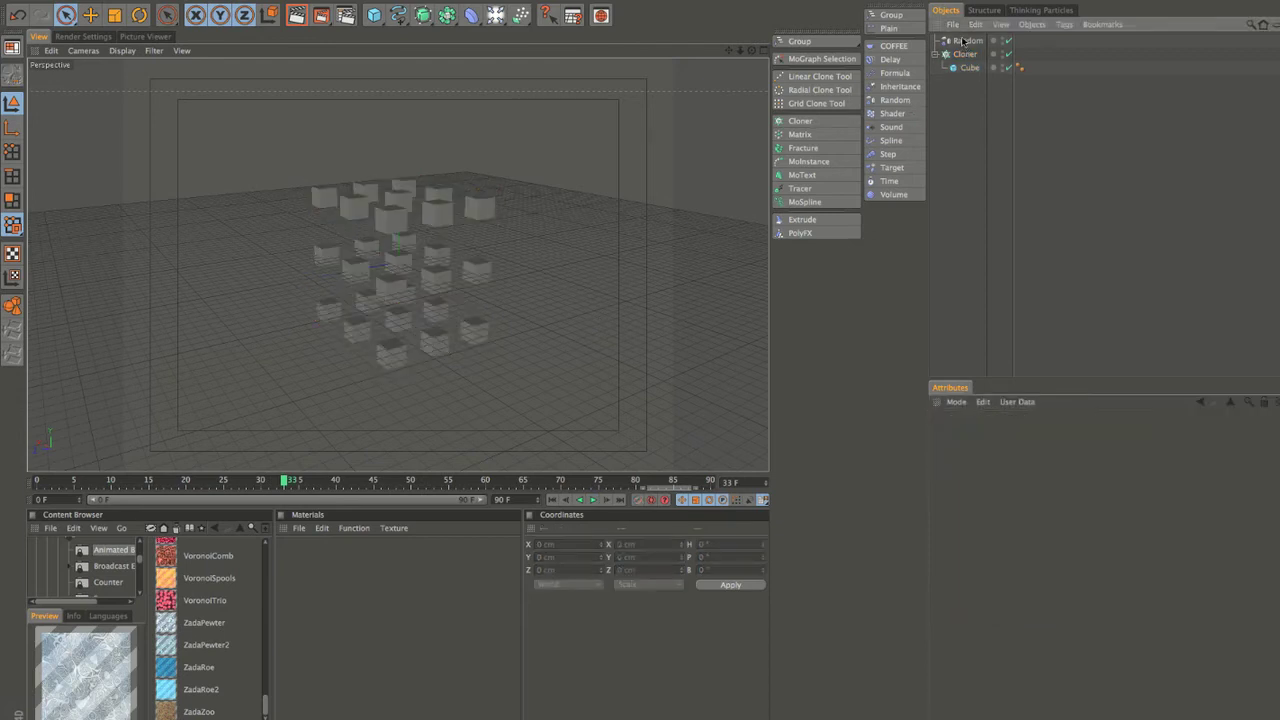
pyautogui.click(963, 41)
pyautogui.keyDown('shift'); pyautogui.click(967, 68); pyautogui.keyUp('shift')
pyautogui.press('Delete')
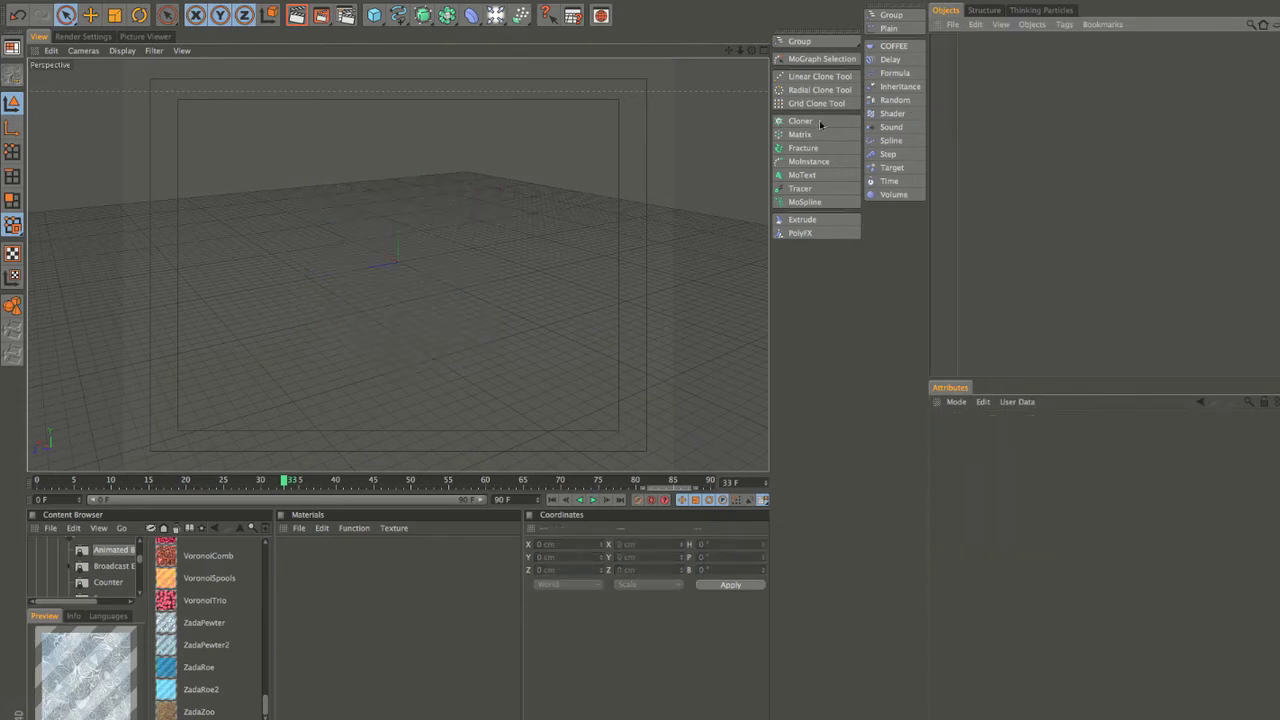
# Create a new cube primitive in the empty scene.
pyautogui.keyDown('alt'); pyautogui.moveTo(454, 268); pyautogui.dragTo(524, 307); pyautogui.keyUp('alt')
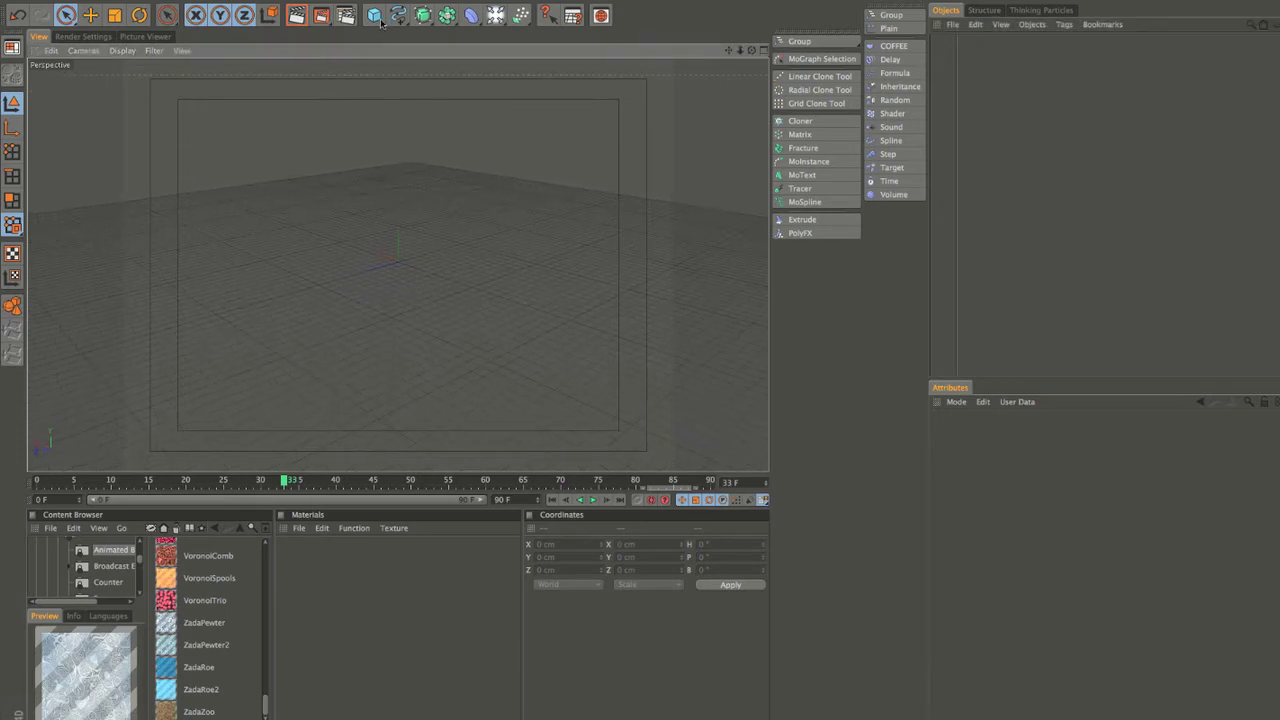
pyautogui.moveTo(379, 22); pyautogui.dragTo(394, 30)
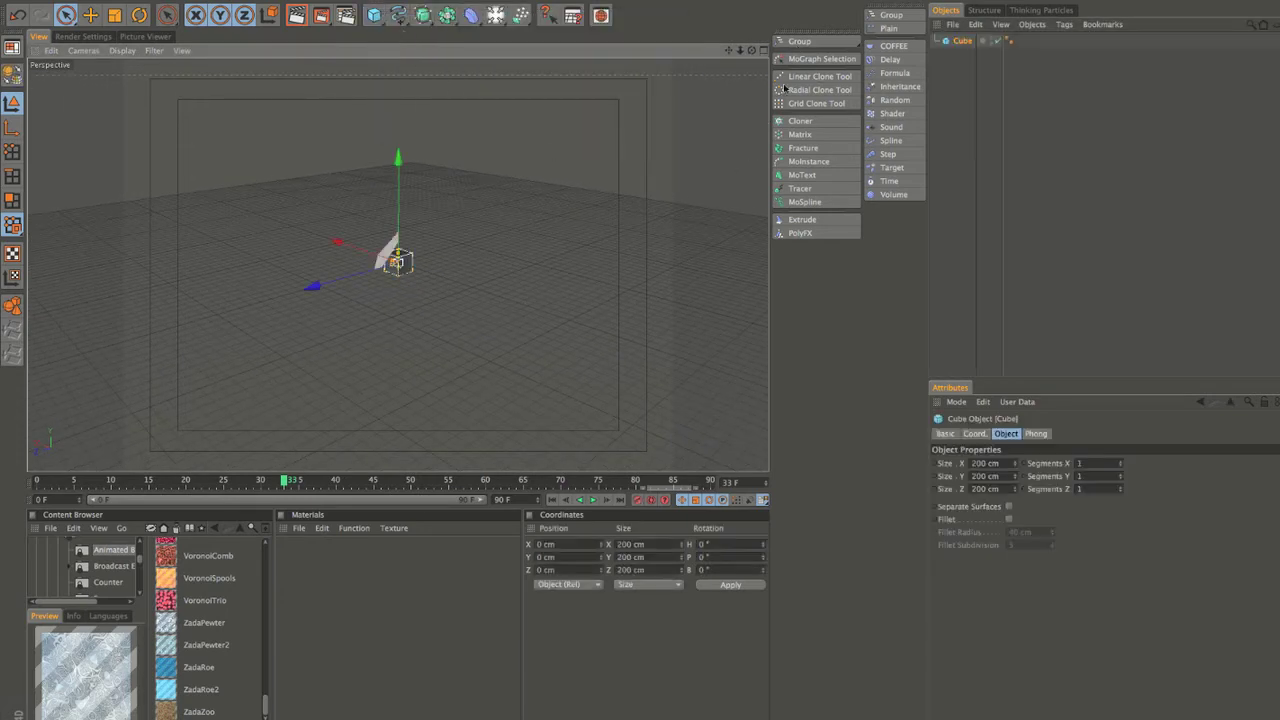
pyautogui.moveTo(483, 300)
pyautogui.keyDown('alt'); pyautogui.mouseDown()
pyautogui.moveTo(394, 340)
pyautogui.moveTo(491, 309)
pyautogui.moveTo(488, 364)
pyautogui.moveTo(492, 304)
pyautogui.mouseUp(); pyautogui.keyUp('alt')
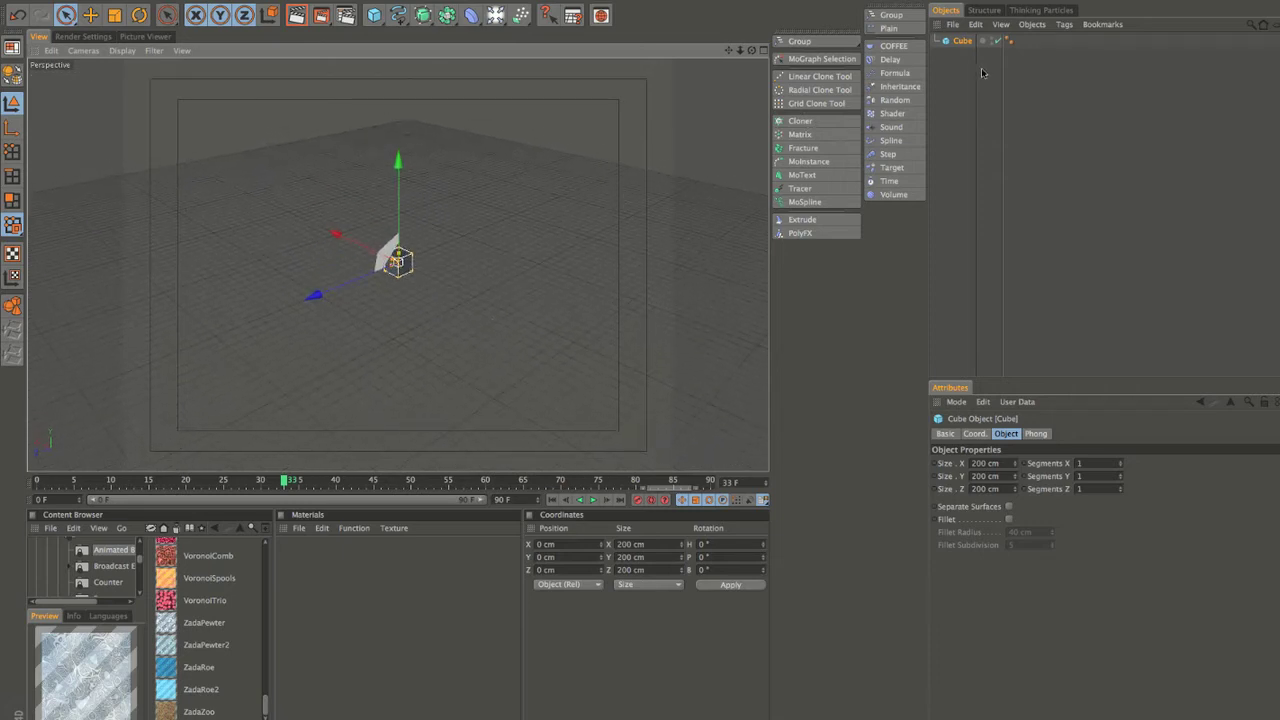
# Clone the cube into a 5 × 5 × 5 grid of instances, about 3946 × 2058 × 5632 in size, with the Grid Clone Tool.
pyautogui.click(816, 103)
pyautogui.moveTo(423, 283)
pyautogui.mouseDown()
pyautogui.moveTo(637, 206)
pyautogui.moveTo(836, 164)
pyautogui.moveTo(340, 122)
pyautogui.moveTo(780, 423)
pyautogui.moveTo(834, 320)
pyautogui.moveTo(906, 95)
pyautogui.moveTo(997, 69)
pyautogui.moveTo(1022, 87)
pyautogui.mouseUp()
pyautogui.keyDown('alt'); pyautogui.moveTo(640, 240); pyautogui.dragTo(167, 398, button='right'); pyautogui.keyUp('alt')
pyautogui.keyDown('alt'); pyautogui.moveTo(640, 310); pyautogui.dragTo(408, 325, button='middle'); pyautogui.keyUp('alt')
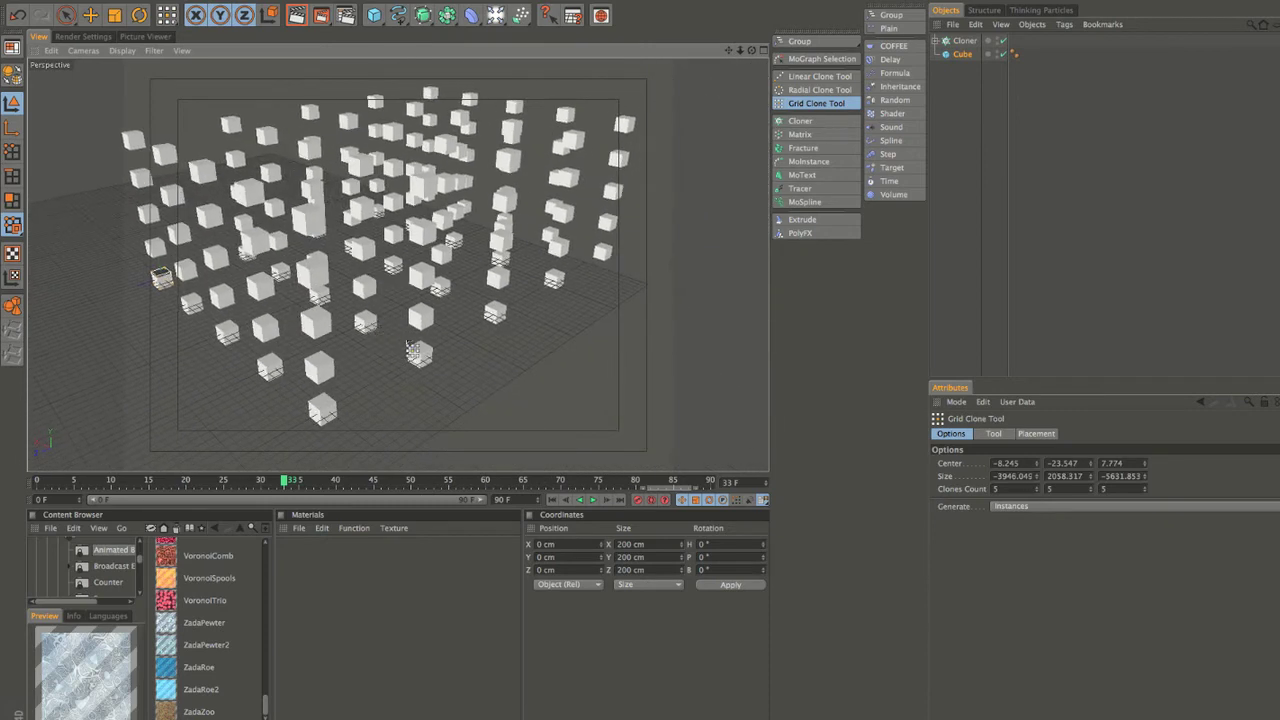
pyautogui.moveTo(420, 340)
pyautogui.keyDown('alt'); pyautogui.mouseDown()
pyautogui.moveTo(518, 315)
pyautogui.moveTo(474, 354)
pyautogui.moveTo(537, 354)
pyautogui.moveTo(517, 369)
pyautogui.moveTo(545, 267)
pyautogui.moveTo(449, 323)
pyautogui.moveTo(446, 420)
pyautogui.moveTo(414, 414)
pyautogui.moveTo(396, 389)
pyautogui.mouseUp(); pyautogui.keyUp('alt')
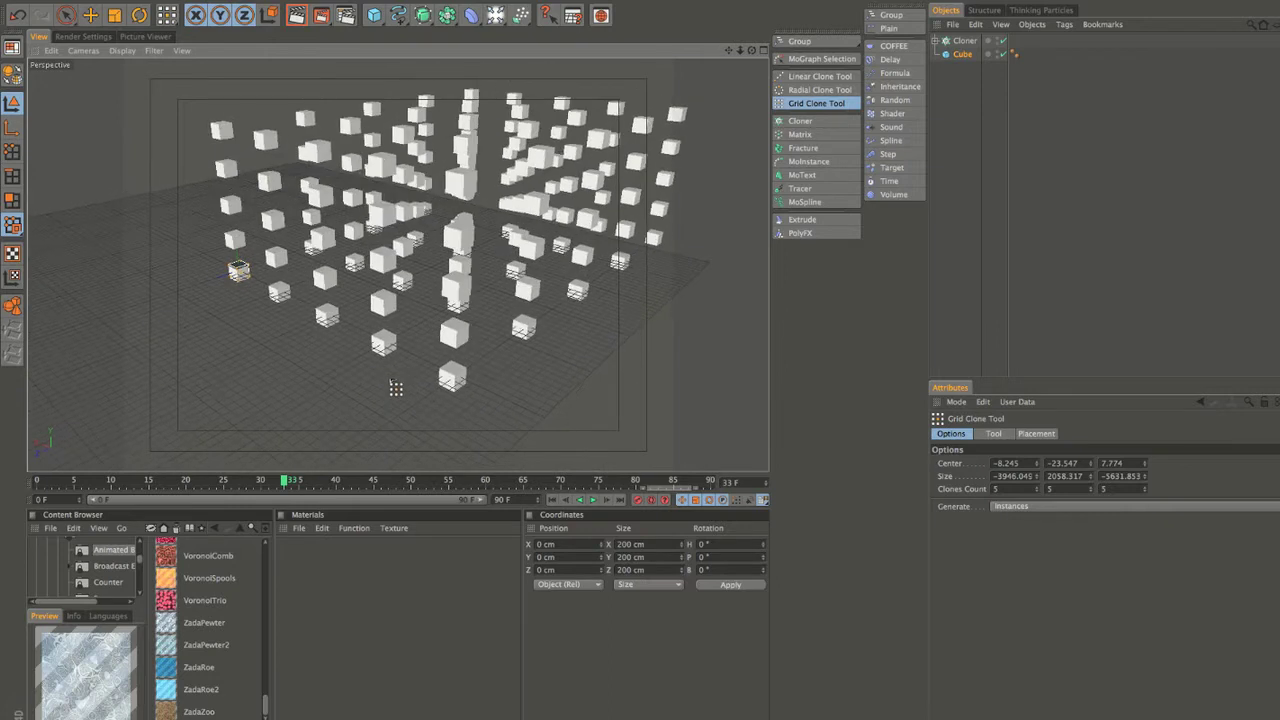
# Review the Grid Clone Tool's Generate options and expand the Cloner to examine its child object.
pyautogui.click(1034, 508)
pyautogui.click(955, 515)
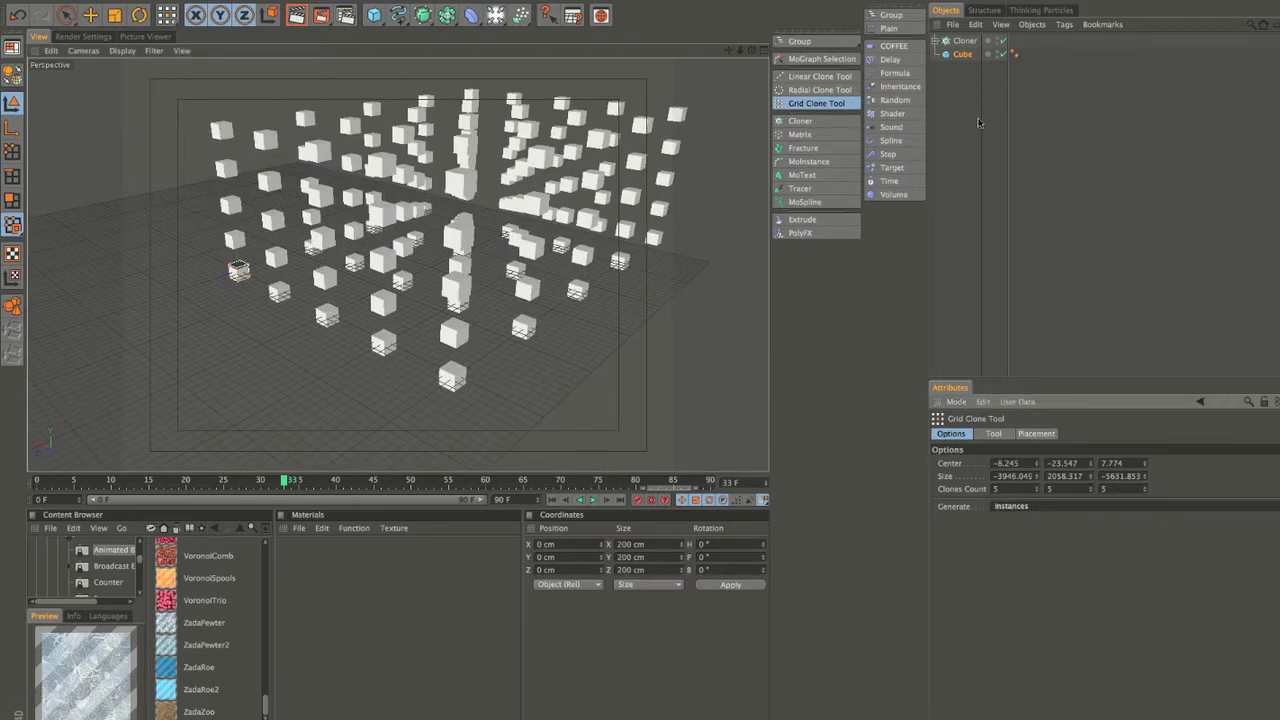
pyautogui.click(945, 44)
pyautogui.click(936, 41)
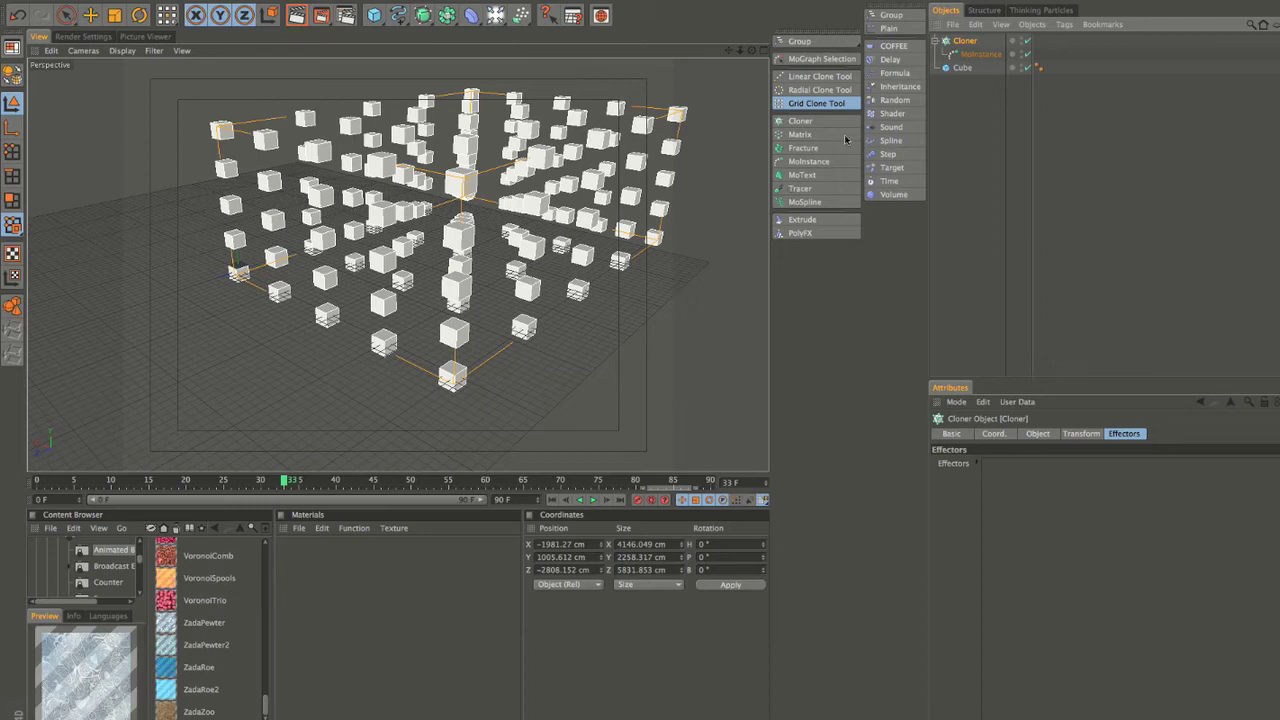
# Undo the instance grid and recreate the 5 × 5 × 5 grid with Generate set to Clones, about 3649 × 2230 × 4641 in size.
pyautogui.hotkey('ctrl', 'z')
pyautogui.hotkey('ctrl', 'z')
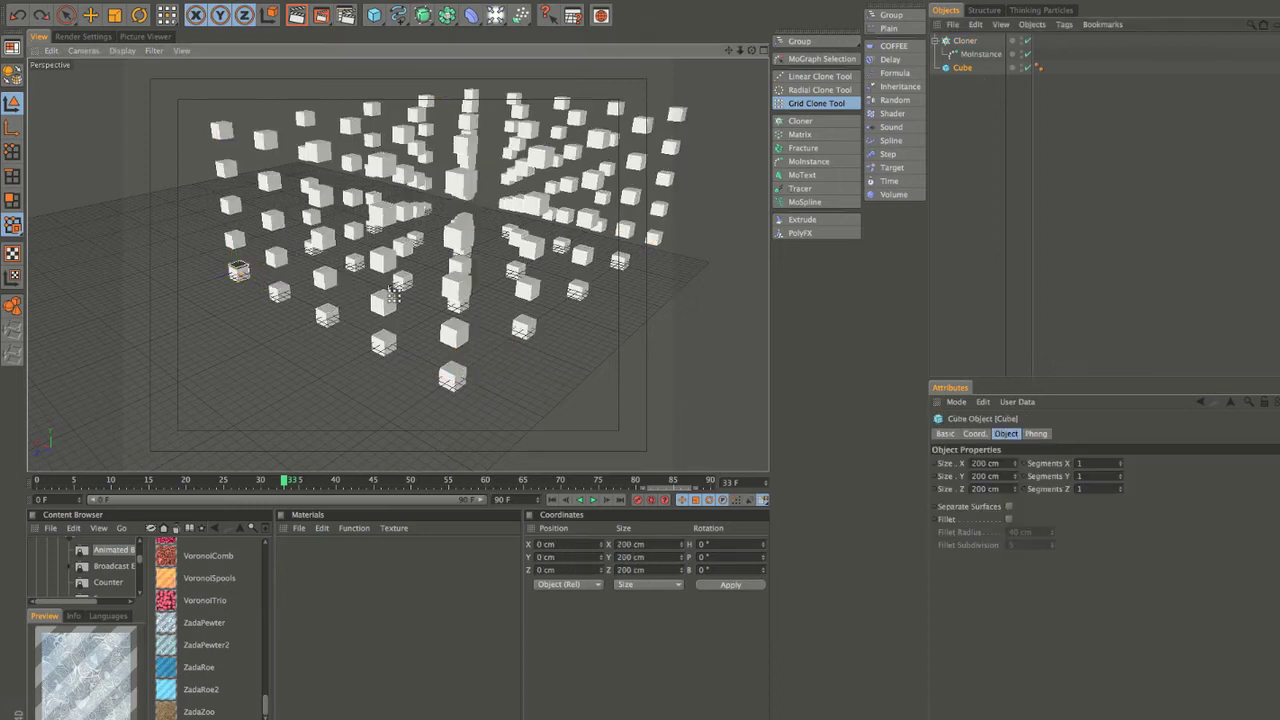
pyautogui.click(812, 104)
pyautogui.click(1025, 508)
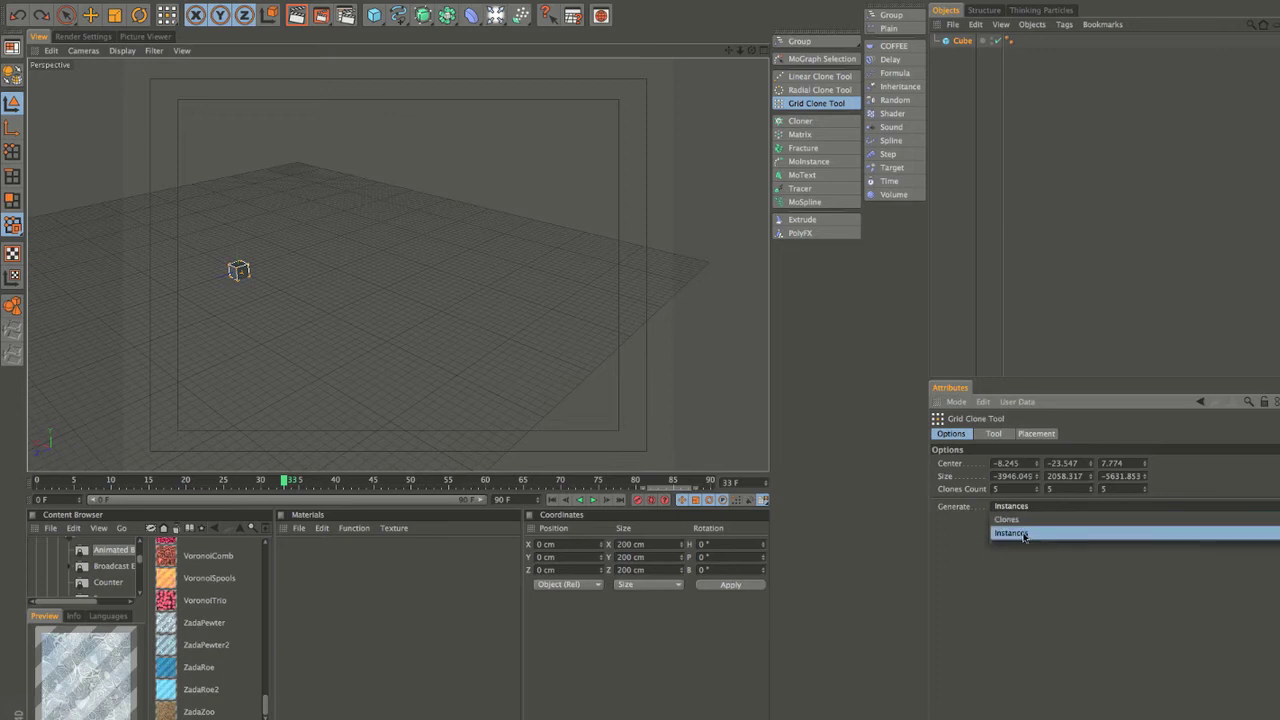
pyautogui.click(1018, 520)
pyautogui.moveTo(245, 277)
pyautogui.mouseDown()
pyautogui.moveTo(786, 95)
pyautogui.moveTo(727, 25)
pyautogui.moveTo(642, 127)
pyautogui.moveTo(565, 166)
pyautogui.mouseUp()
pyautogui.keyDown('alt'); pyautogui.moveTo(384, 263); pyautogui.dragTo(467, 277); pyautogui.keyUp('alt')
# Inspect the Cloner's child cube and delete the original cube outside the Cloner.
pyautogui.click(935, 41)
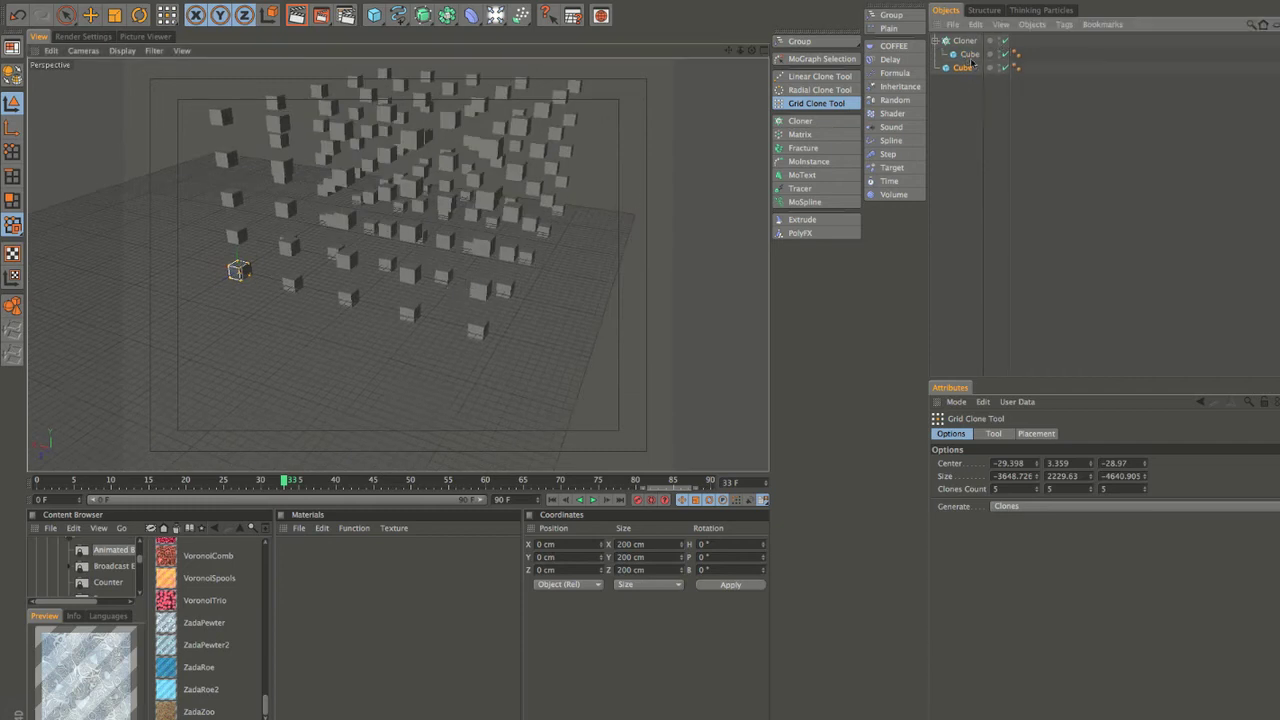
pyautogui.click(964, 40)
pyautogui.click(968, 54)
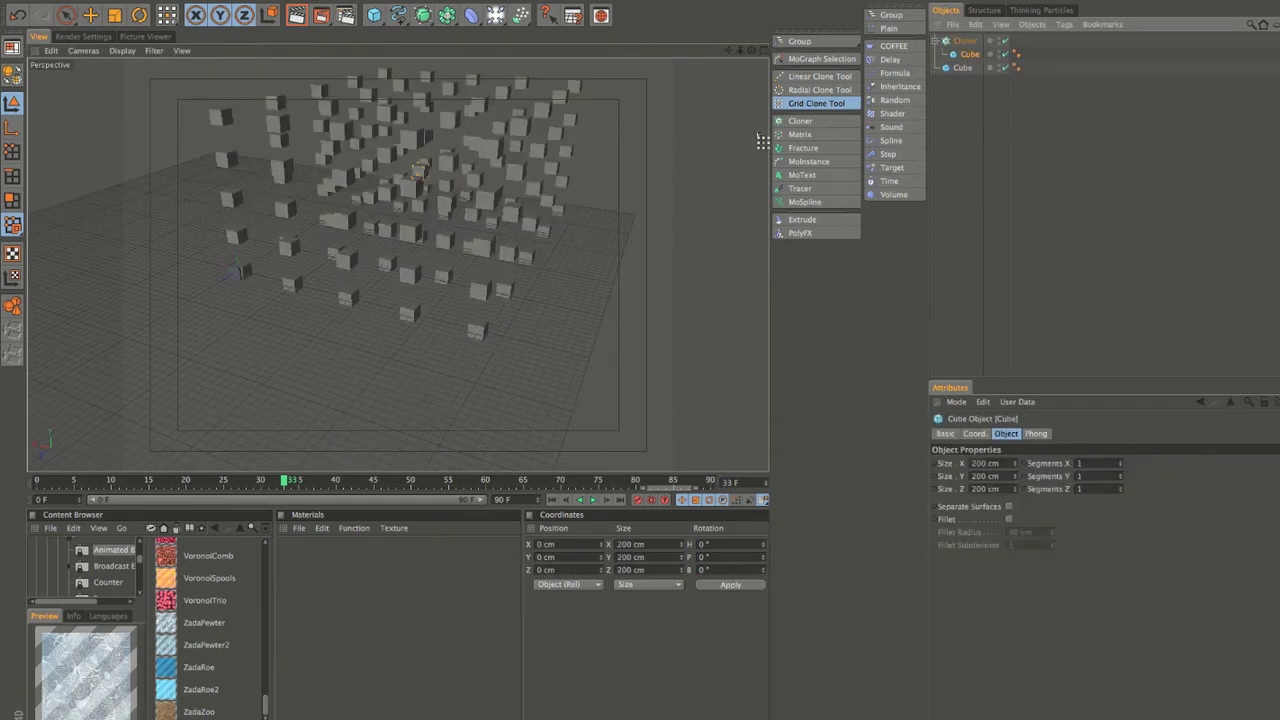
pyautogui.keyDown('alt'); pyautogui.moveTo(422, 190); pyautogui.dragTo(362, 258); pyautogui.keyUp('alt')
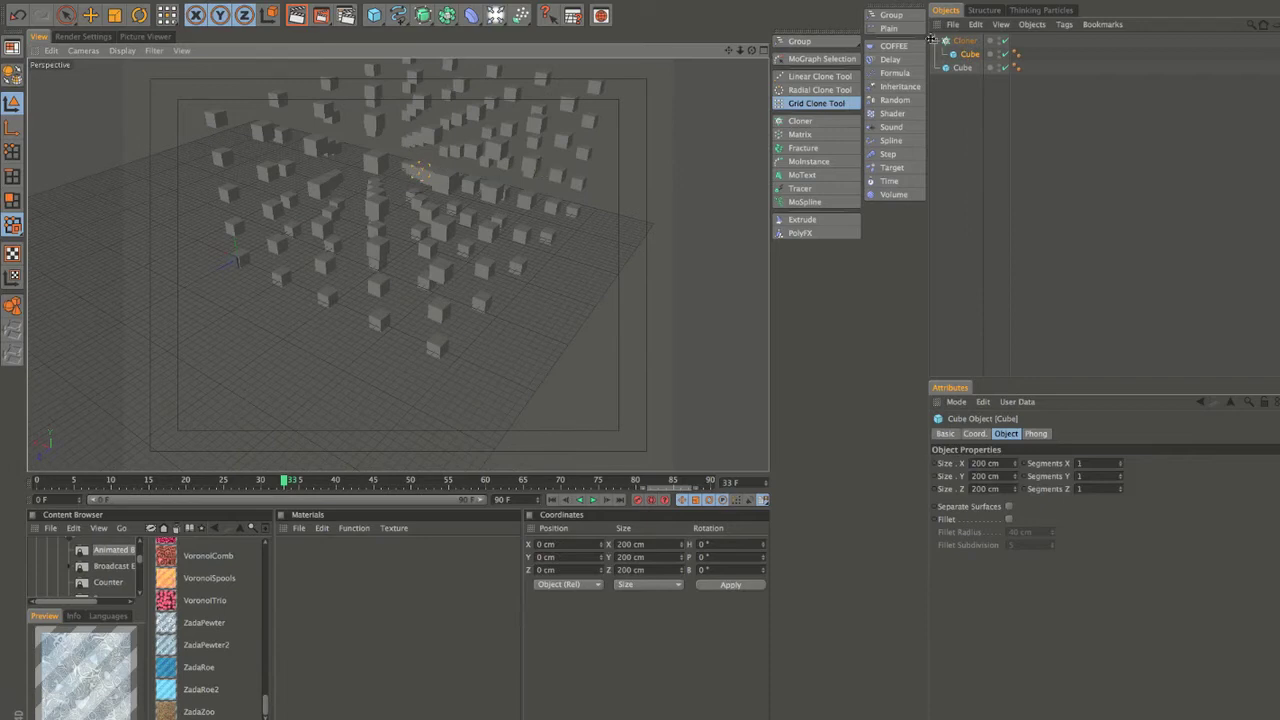
pyautogui.click(960, 67)
pyautogui.press('Delete')
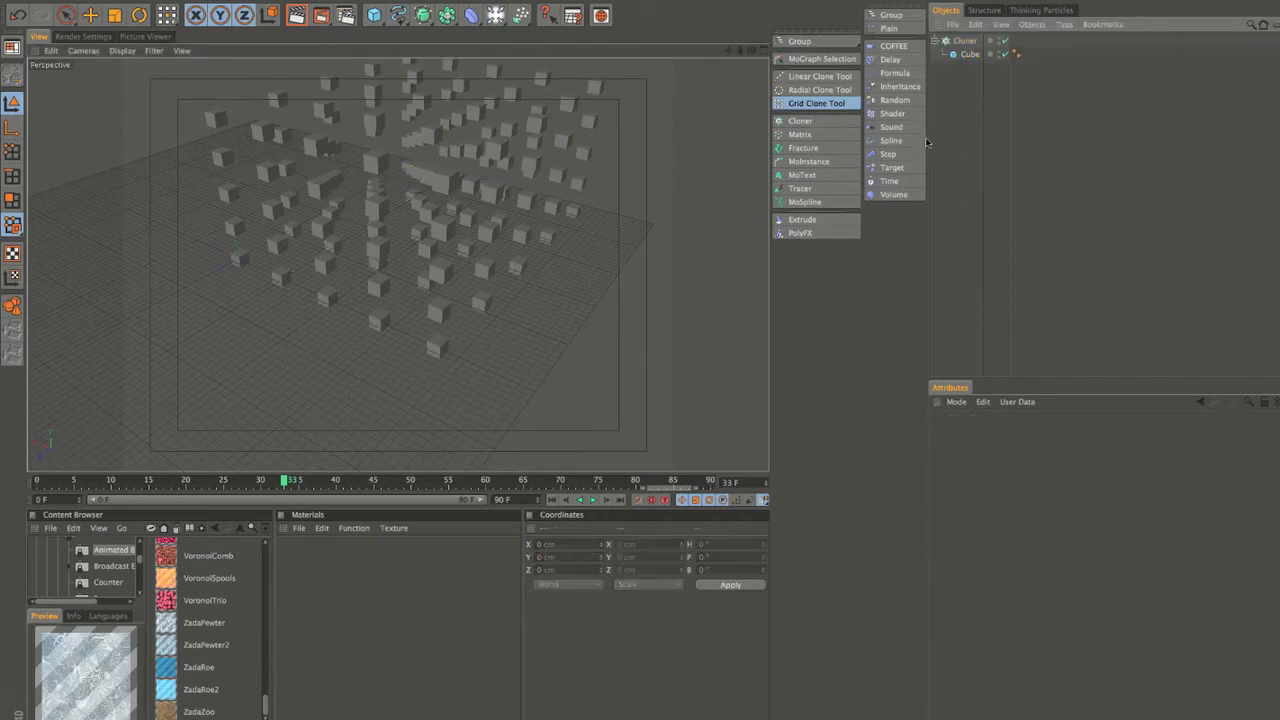
# Undo the original cube's deletion and the grid cloning, back to the single cube.
pyautogui.keyDown('alt'); pyautogui.moveTo(412, 297); pyautogui.dragTo(495, 178); pyautogui.keyUp('alt')
pyautogui.press('super+z')
pyautogui.press('super+z')
pyautogui.press('super+z')
pyautogui.press('super+z')
pyautogui.press('super+z')
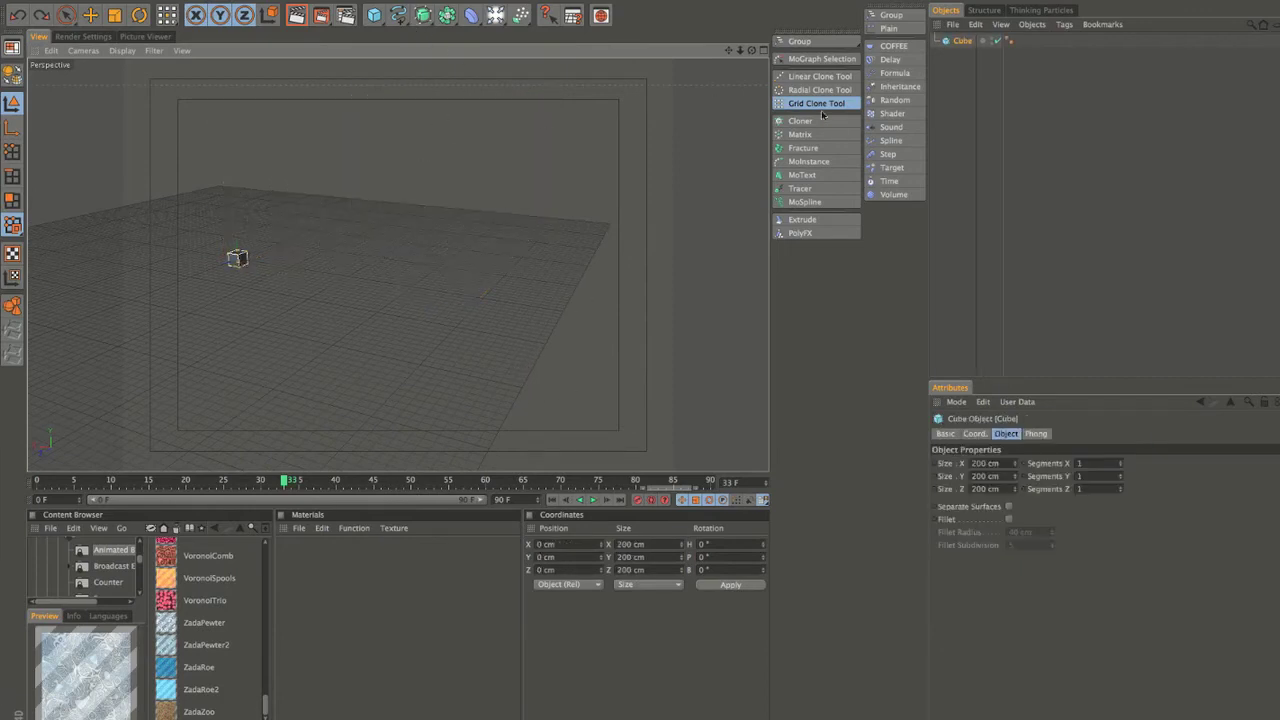
# Try cloning the cube into a ring about 2861 cm across with the Radial Clone Tool, and delete the resulting Cloner.
pyautogui.click(814, 89)
pyautogui.moveTo(234, 260)
pyautogui.mouseDown()
pyautogui.moveTo(509, 206)
pyautogui.moveTo(314, 289)
pyautogui.moveTo(362, 272)
pyautogui.moveTo(321, 281)
pyautogui.mouseUp()
pyautogui.keyDown('alt'); pyautogui.moveTo(391, 309); pyautogui.dragTo(190, 366); pyautogui.keyUp('alt')
pyautogui.click(958, 41)
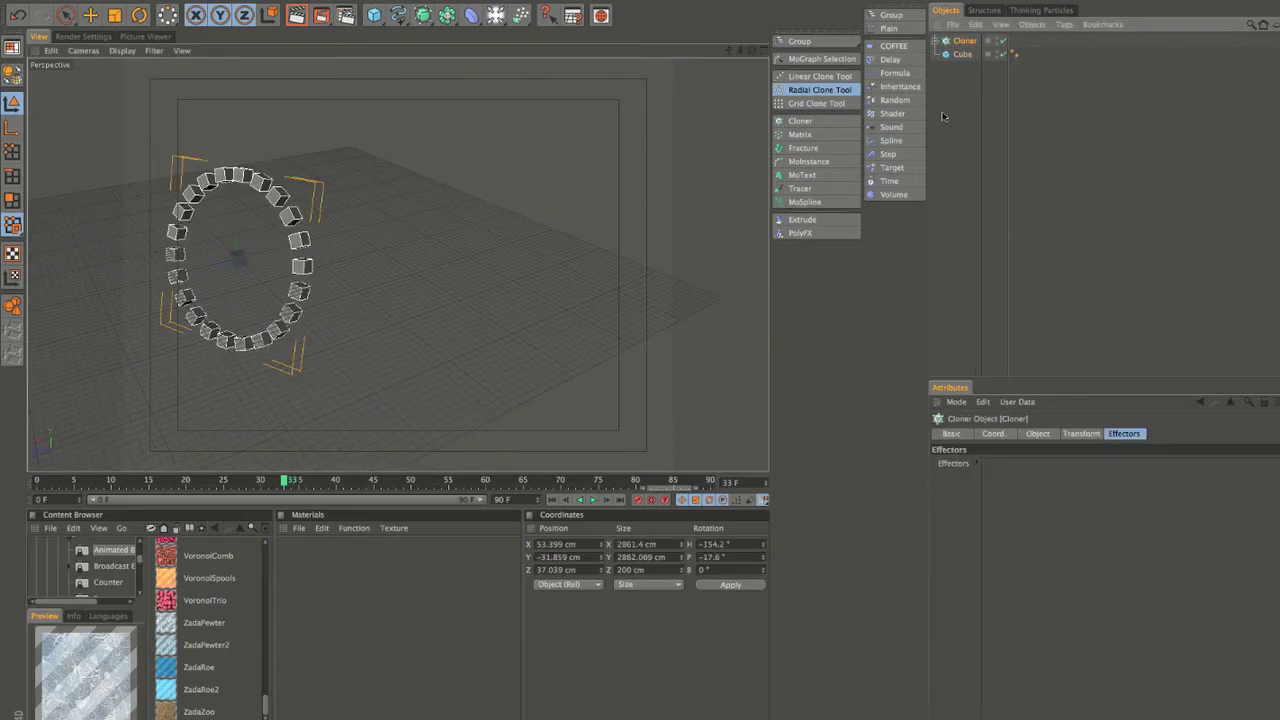
pyautogui.press('Delete')
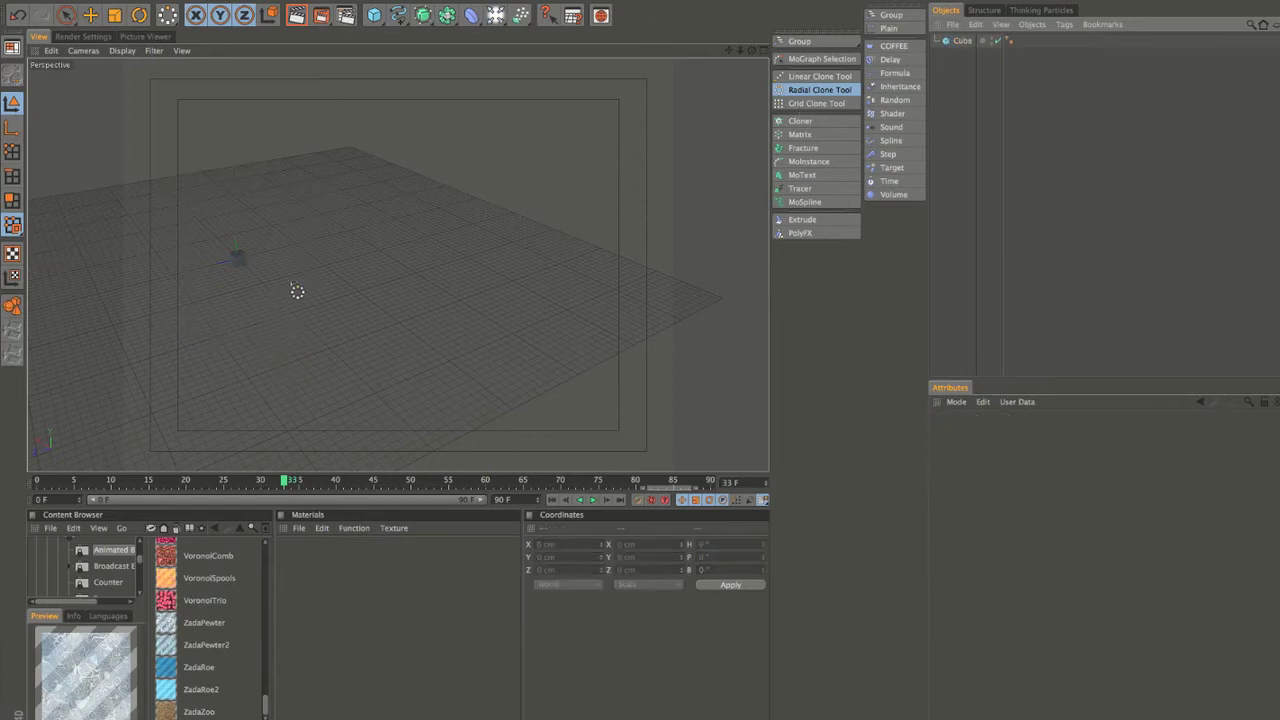
# Add a Cloner object and make the cube its child.
pyautogui.keyDown('alt'); pyautogui.moveTo(292, 285); pyautogui.dragTo(402, 271); pyautogui.keyUp('alt')
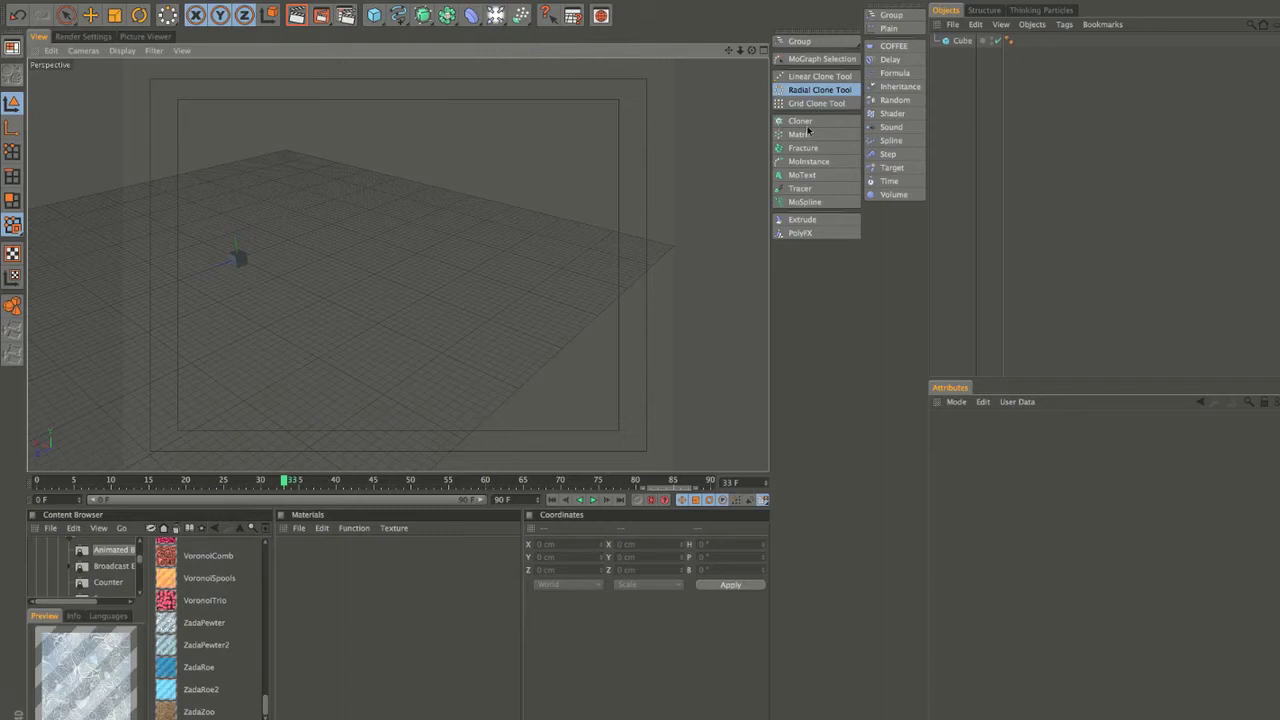
pyautogui.click(799, 121)
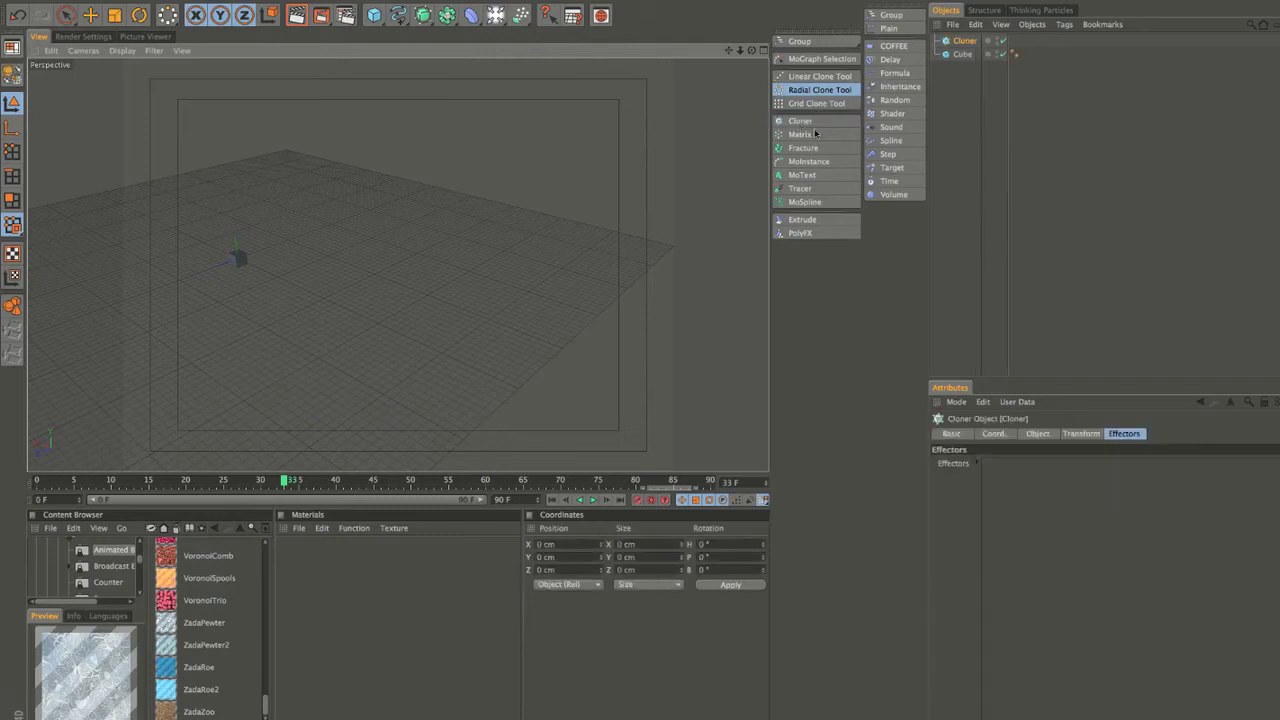
pyautogui.moveTo(961, 55)
pyautogui.mouseDown()
pyautogui.moveTo(963, 37)
pyautogui.moveTo(962, 55)
pyautogui.mouseUp()
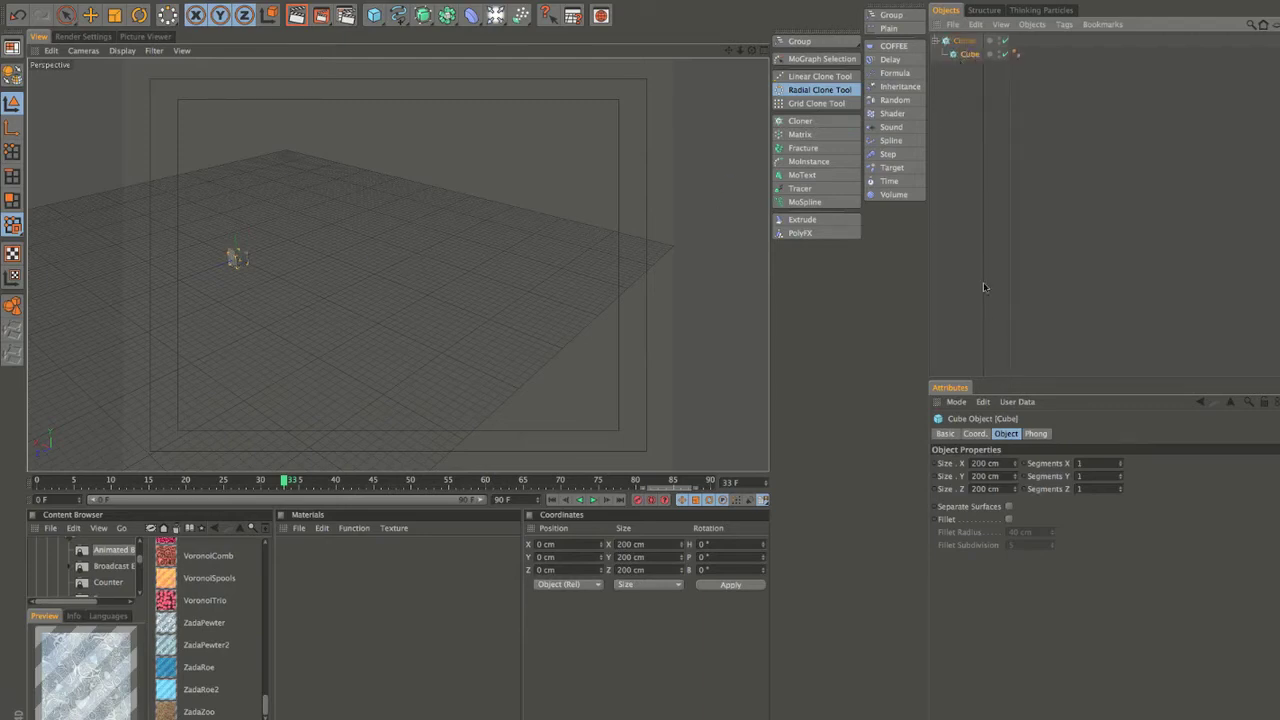
# Delete the Cloner with its cube and create a sphere primitive in their place.
pyautogui.keyDown('shift'); pyautogui.click(961, 42); pyautogui.keyUp('shift')
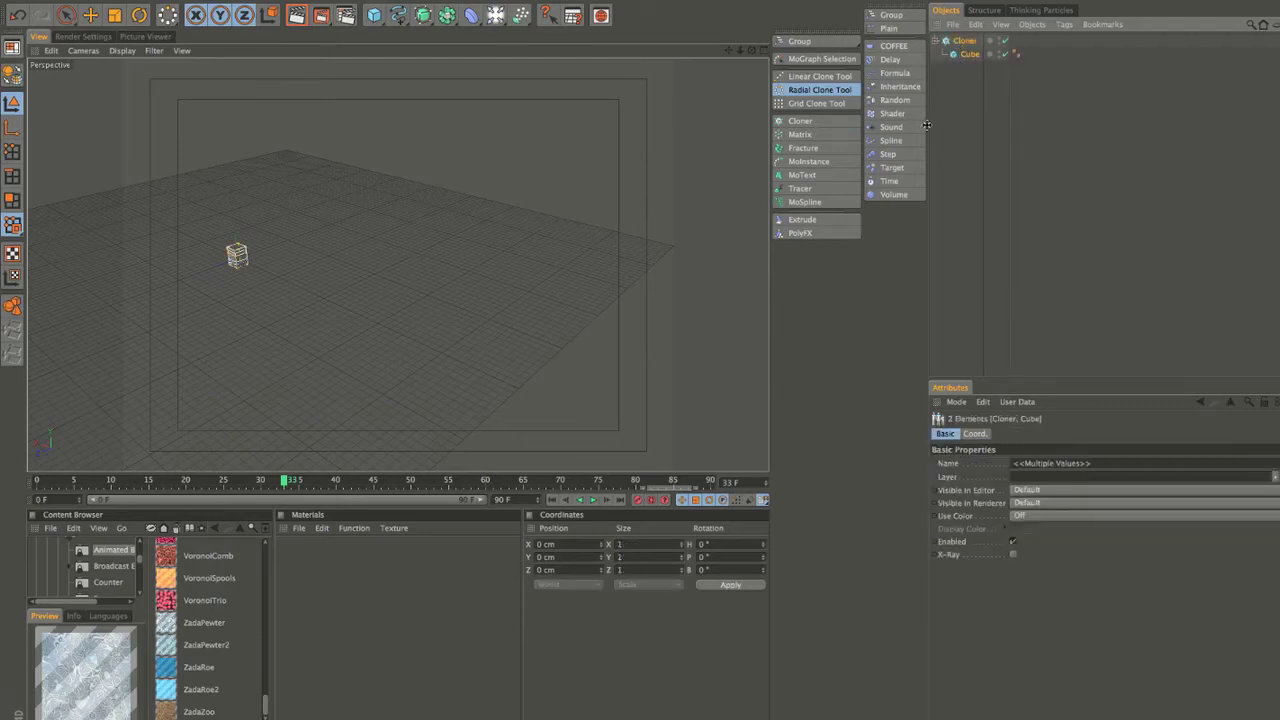
pyautogui.press('Delete')
pyautogui.moveTo(375, 17); pyautogui.dragTo(477, 45)
pyautogui.moveTo(247, 271); pyautogui.dragTo(325, 323)
pyautogui.hotkey('ctrl', 'z')
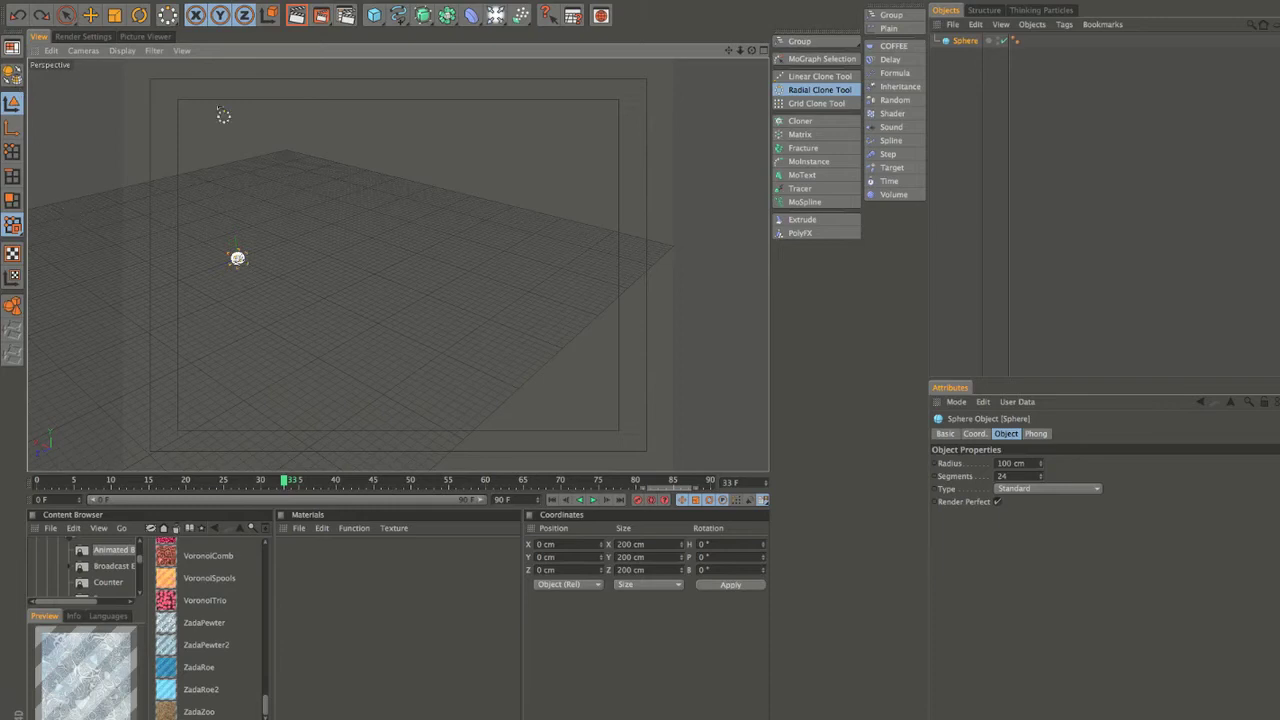
# Enlarge the sphere in the viewport to a diameter of about 2873 cm.
pyautogui.click(64, 15)
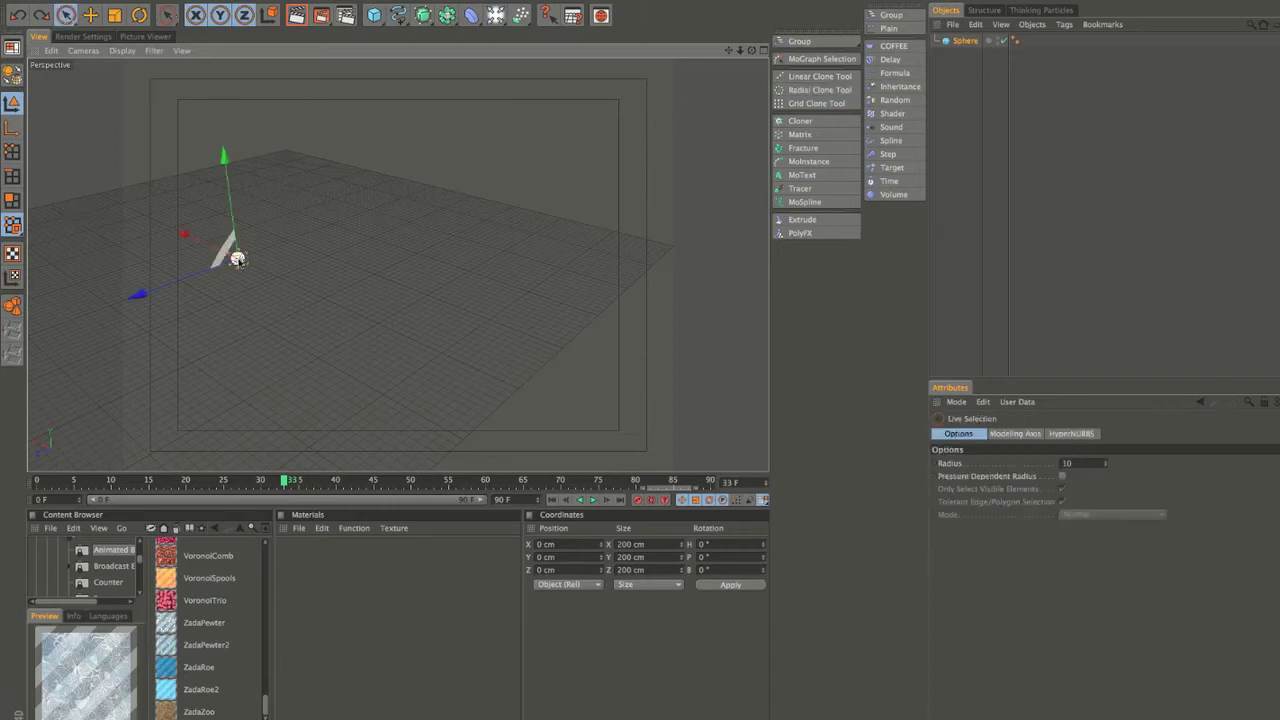
pyautogui.moveTo(238, 262); pyautogui.dragTo(294, 348)
pyautogui.keyDown('alt'); pyautogui.moveTo(294, 348); pyautogui.dragTo(449, 340, button='middle'); pyautogui.keyUp('alt')
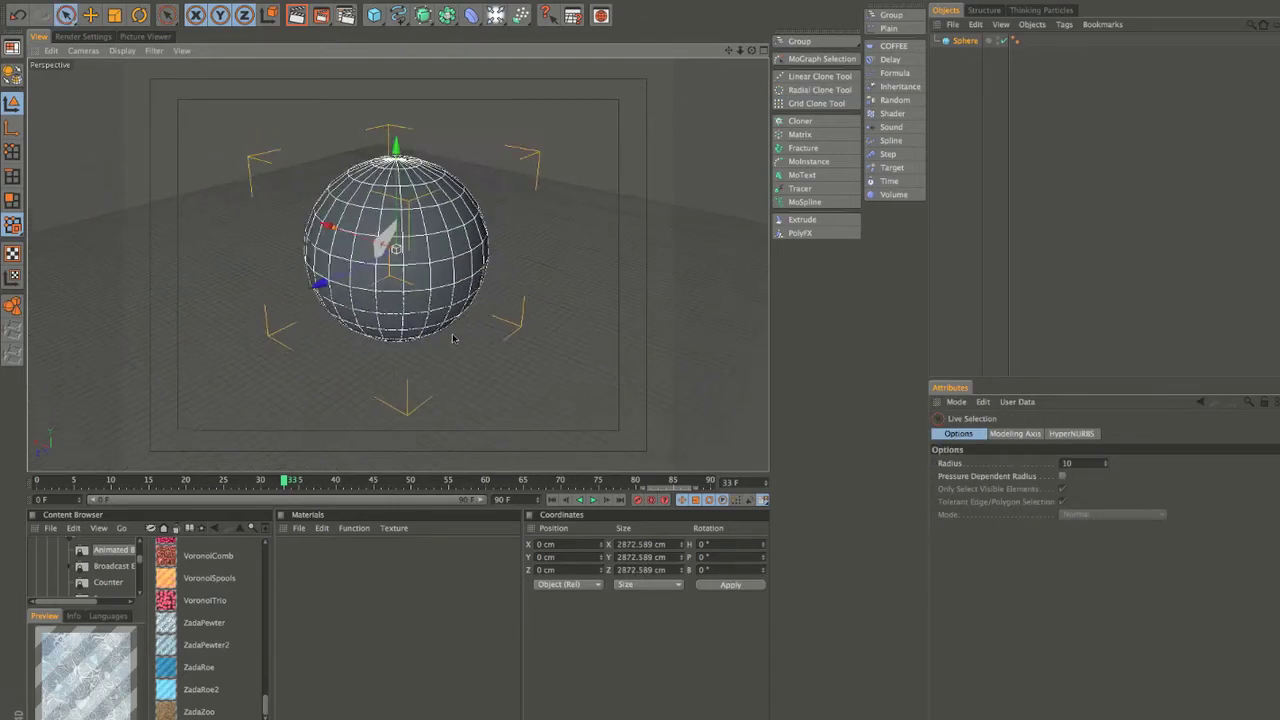
pyautogui.keyDown('alt'); pyautogui.moveTo(449, 340); pyautogui.dragTo(427, 356); pyautogui.keyUp('alt')
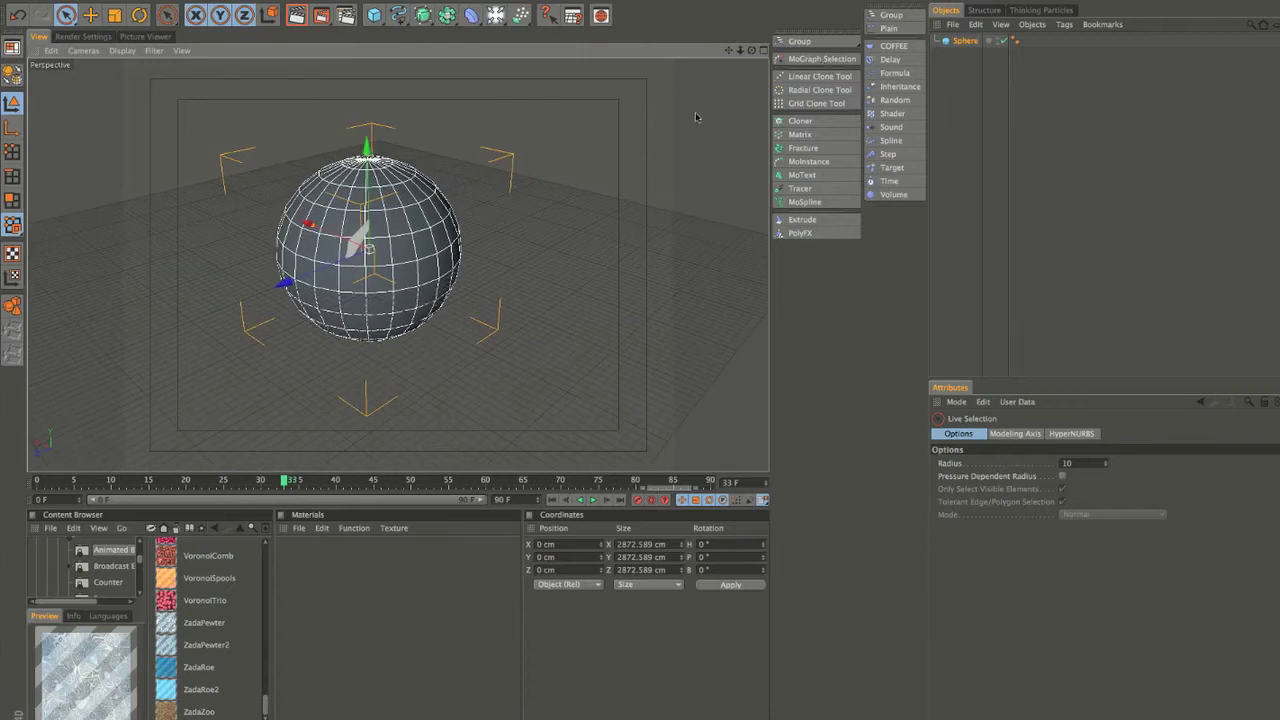
pyautogui.keyDown('alt'); pyautogui.moveTo(499, 272); pyautogui.dragTo(526, 267); pyautogui.keyUp('alt')
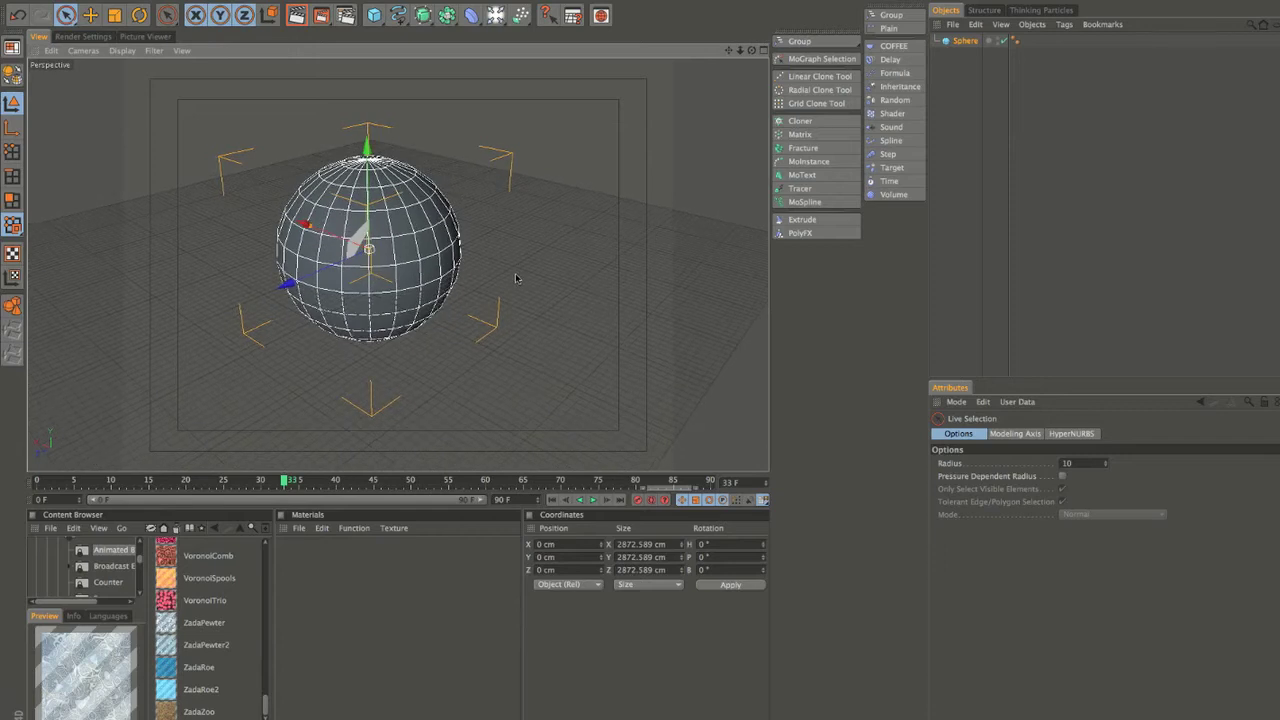
pyautogui.scroll(-2, 588, 244)
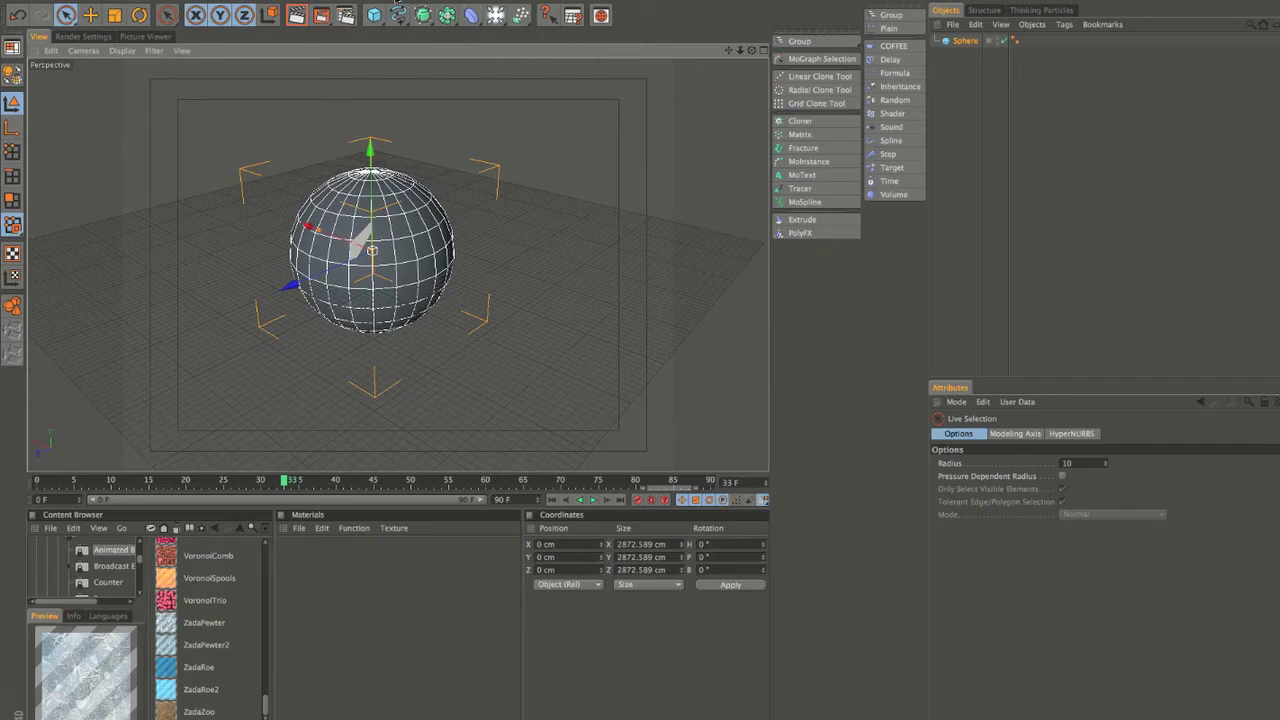
# Add a Cloner object and make the sphere its child.
pyautogui.click(394, 1)
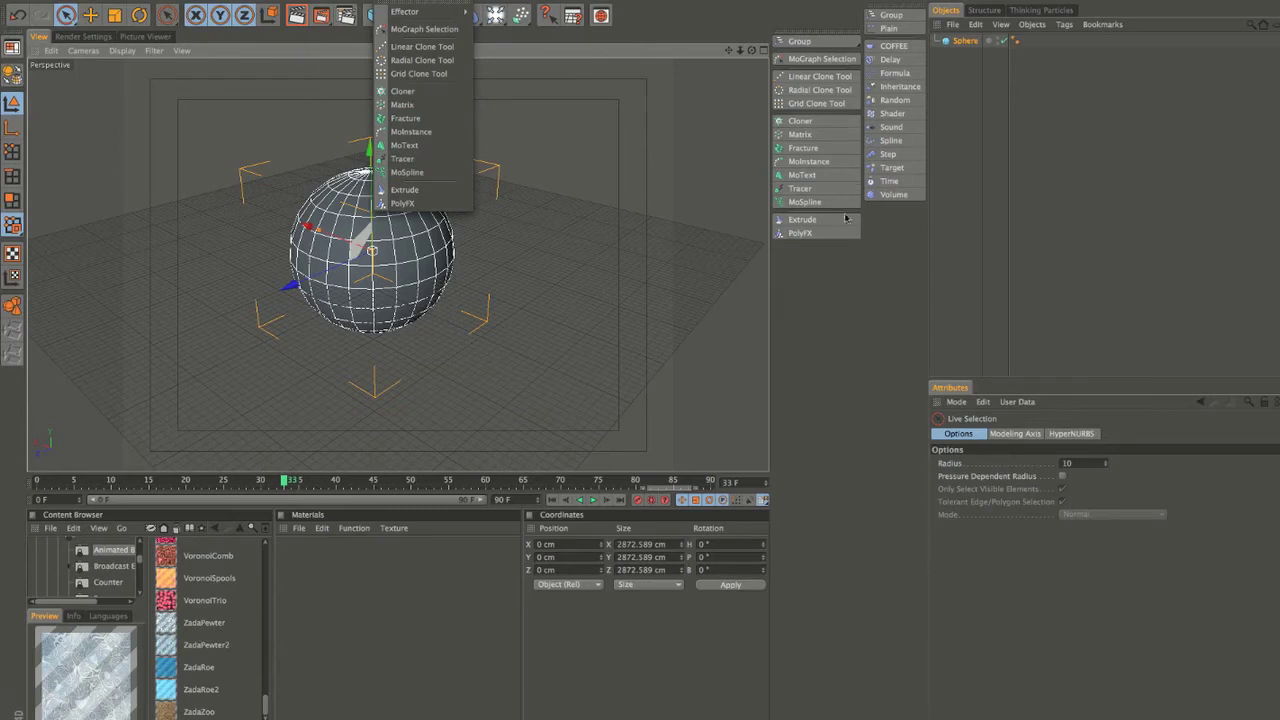
pyautogui.click(822, 273)
pyautogui.click(800, 122)
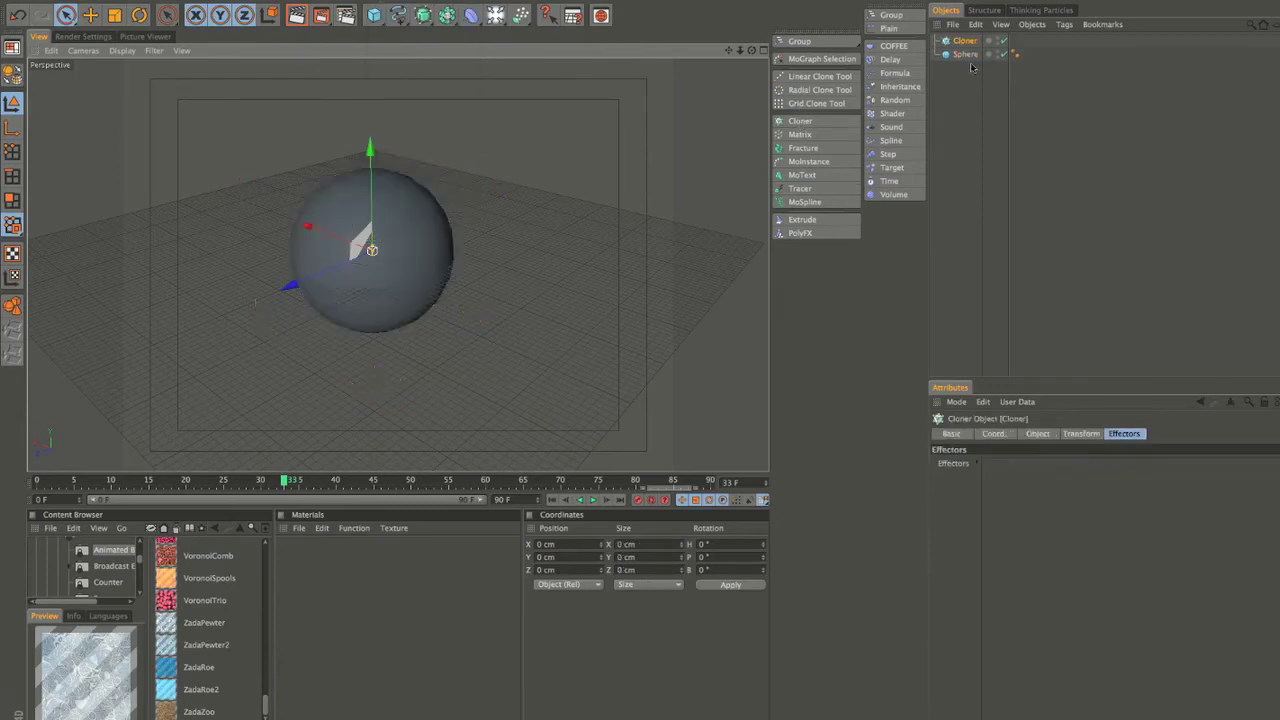
pyautogui.moveTo(962, 52); pyautogui.dragTo(965, 41)
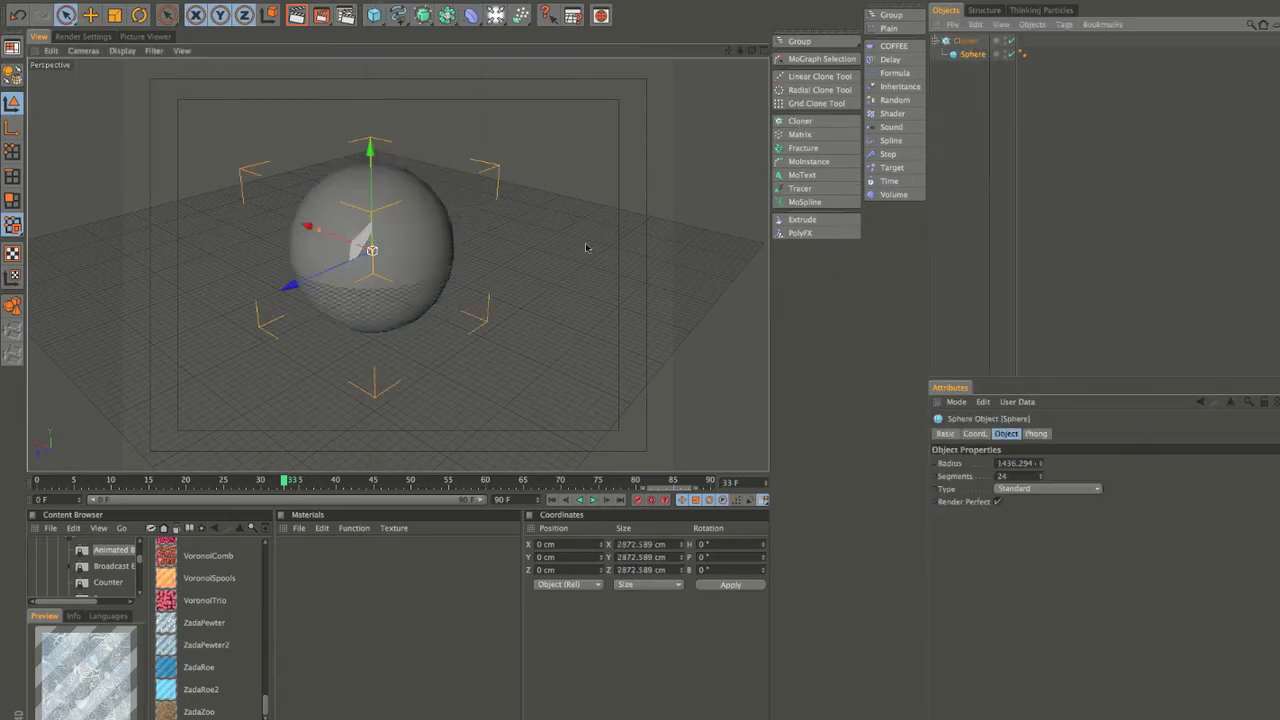
# Scale the sphere down to about 1306 cm across and select its parent Cloner.
pyautogui.press('t')
pyautogui.moveTo(641, 213); pyautogui.dragTo(448, 212)
pyautogui.click(966, 42)
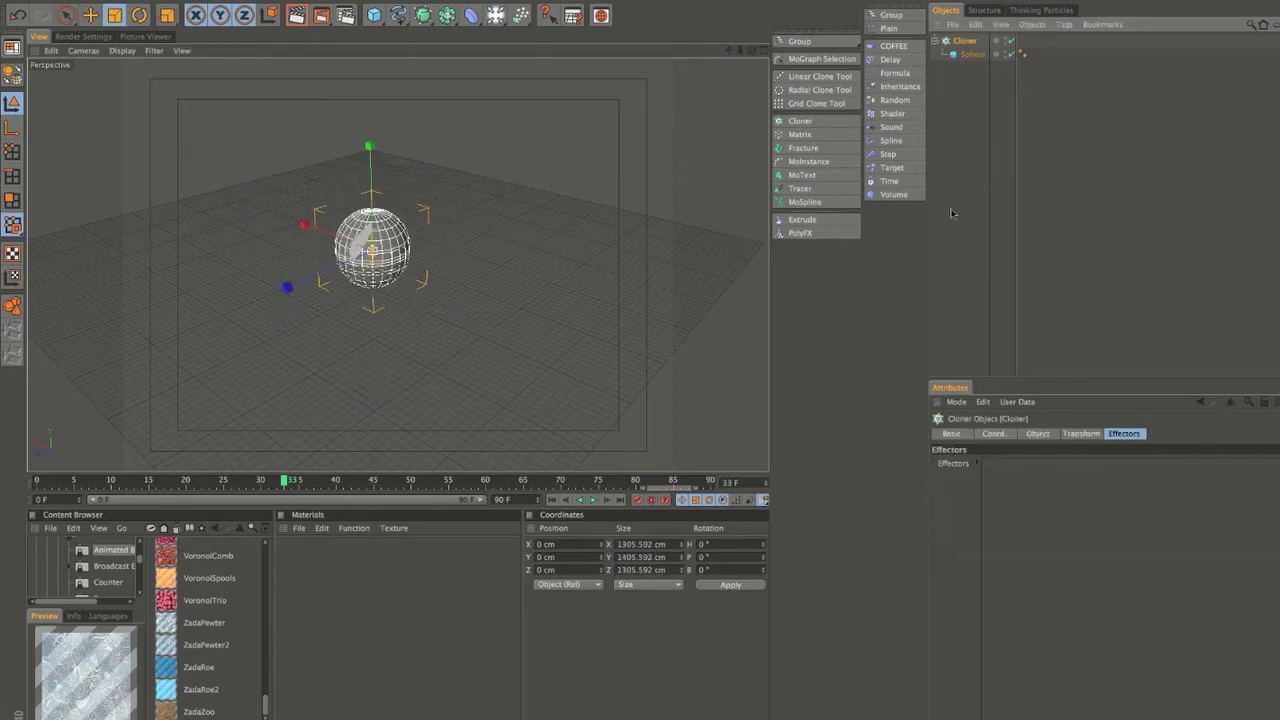
pyautogui.click(967, 258)
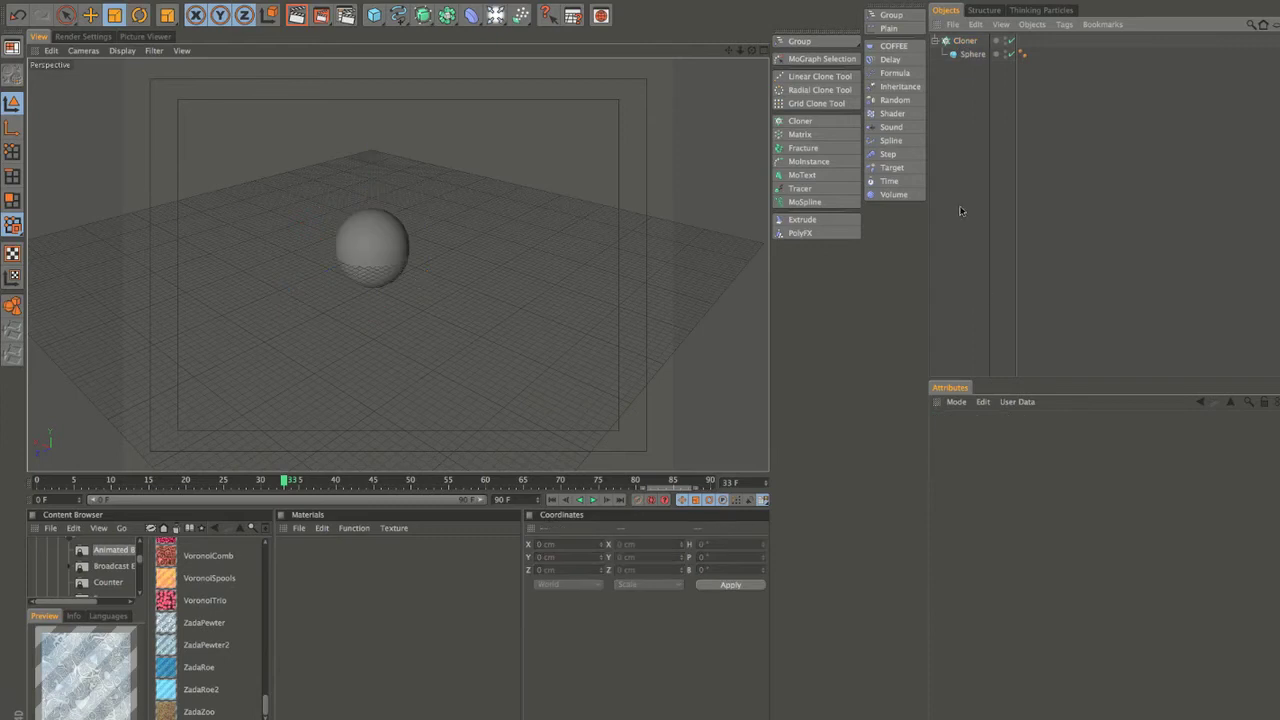
pyautogui.click(956, 43)
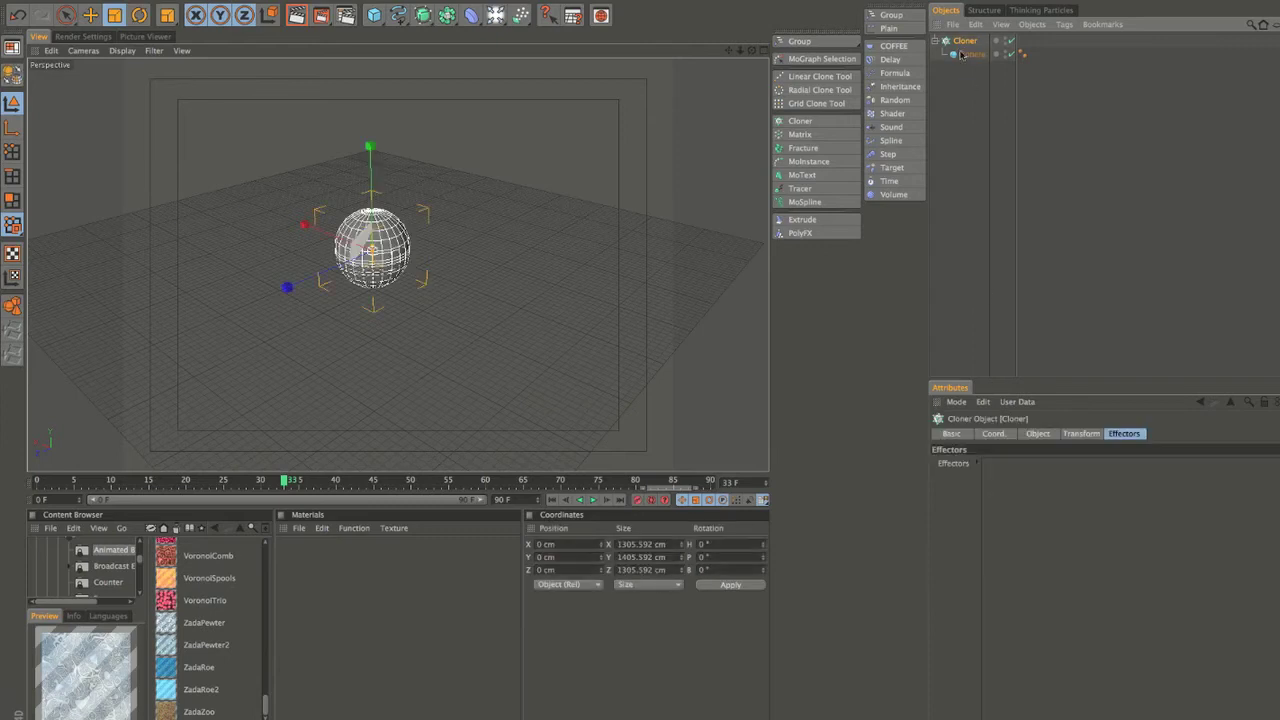
# Try the Cloner in Radial mode with its radius pulled to about -2332 cm.
pyautogui.click(1039, 434)
pyautogui.click(1041, 465)
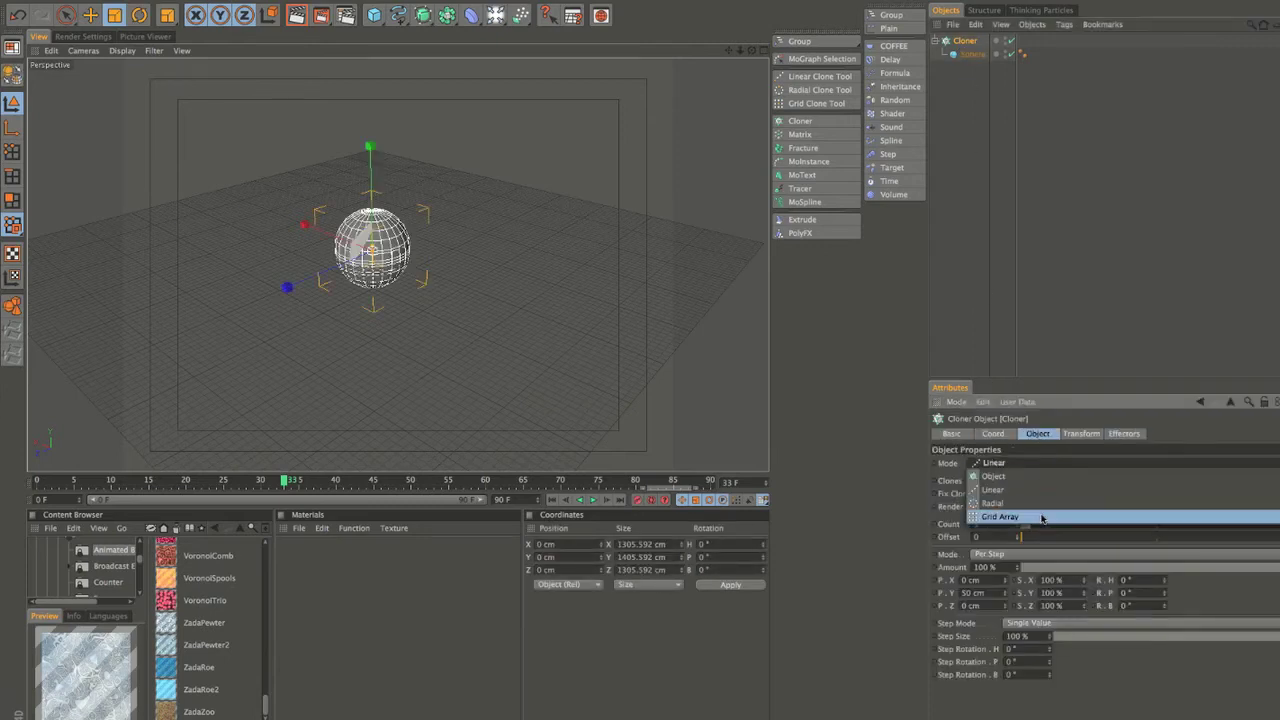
pyautogui.click(1040, 517)
pyautogui.moveTo(376, 257); pyautogui.dragTo(494, 300)
# Switch the Cloner to Grid Array mode and stretch its grid to about 4107 x 3820 x -3209 cm.
pyautogui.click(1027, 462)
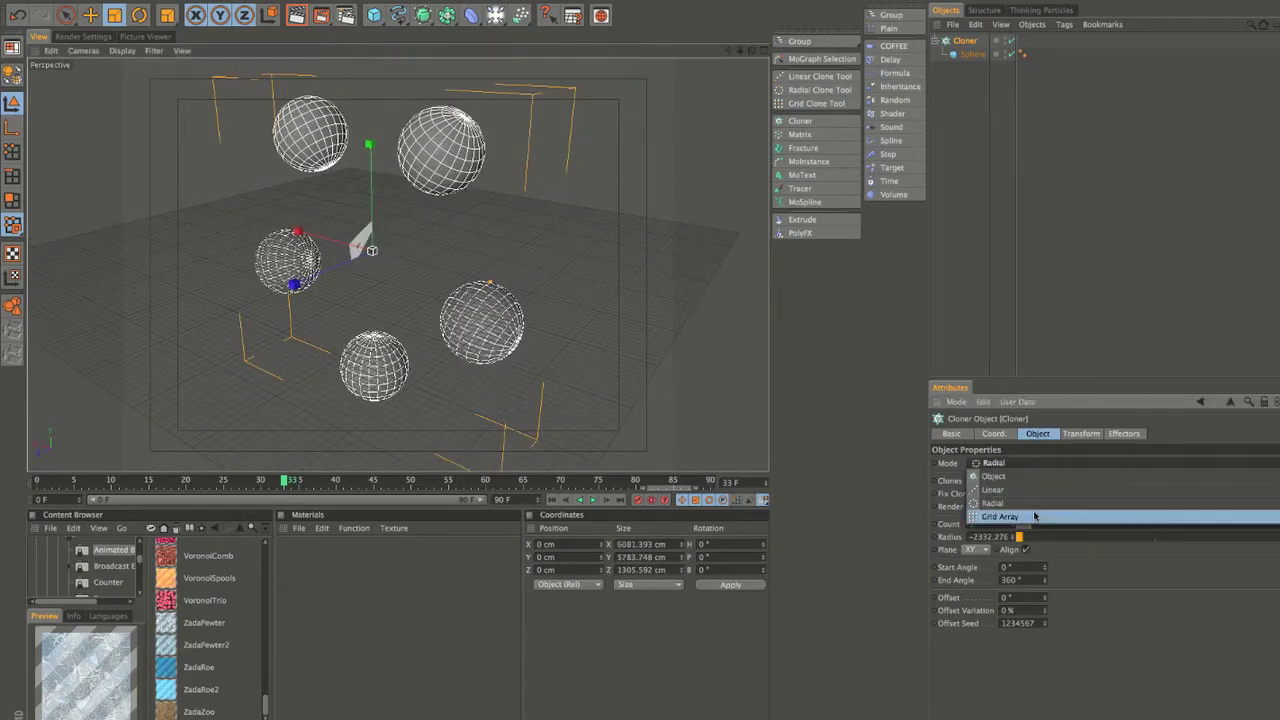
pyautogui.click(1035, 516)
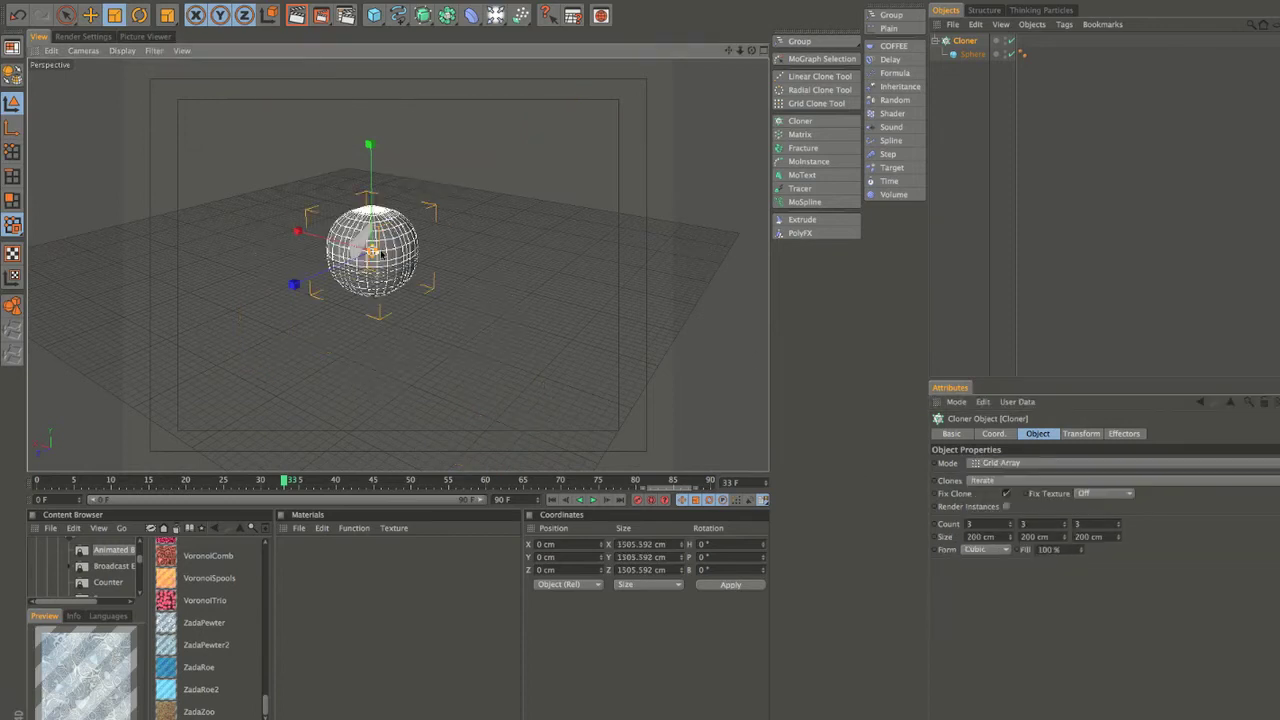
pyautogui.moveTo(372, 258); pyautogui.dragTo(503, 241)
pyautogui.moveTo(374, 247); pyautogui.dragTo(492, 161)
pyautogui.moveTo(370, 186); pyautogui.dragTo(359, 144)
pyautogui.keyDown('alt'); pyautogui.moveTo(590, 349); pyautogui.dragTo(578, 341); pyautogui.keyUp('alt')
pyautogui.keyDown('alt'); pyautogui.moveTo(395, 360); pyautogui.dragTo(345, 378, button='right'); pyautogui.keyUp('alt')
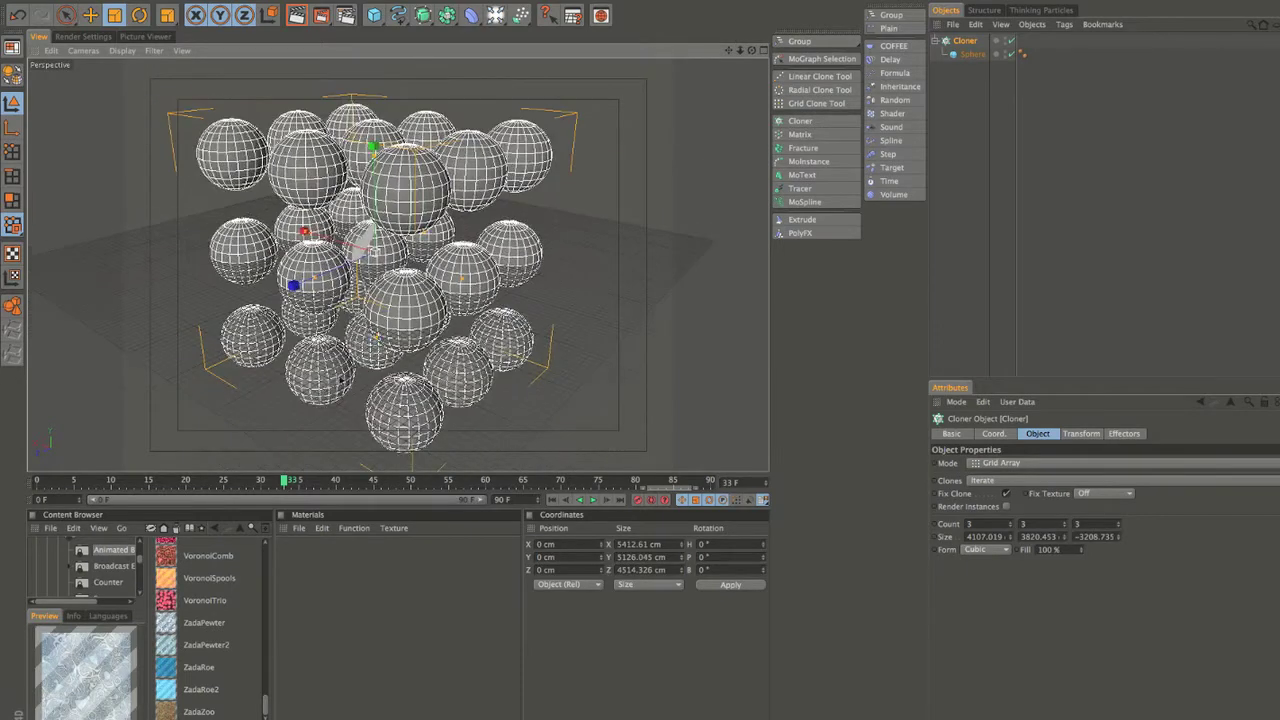
# Paint a MoGraph Selection over all the sphere clones in the middle layer of the grid.
pyautogui.keyDown('alt'); pyautogui.moveTo(388, 383); pyautogui.dragTo(441, 343, button='middle'); pyautogui.keyUp('alt')
pyautogui.keyDown('alt'); pyautogui.moveTo(441, 343); pyautogui.dragTo(484, 322); pyautogui.keyUp('alt')
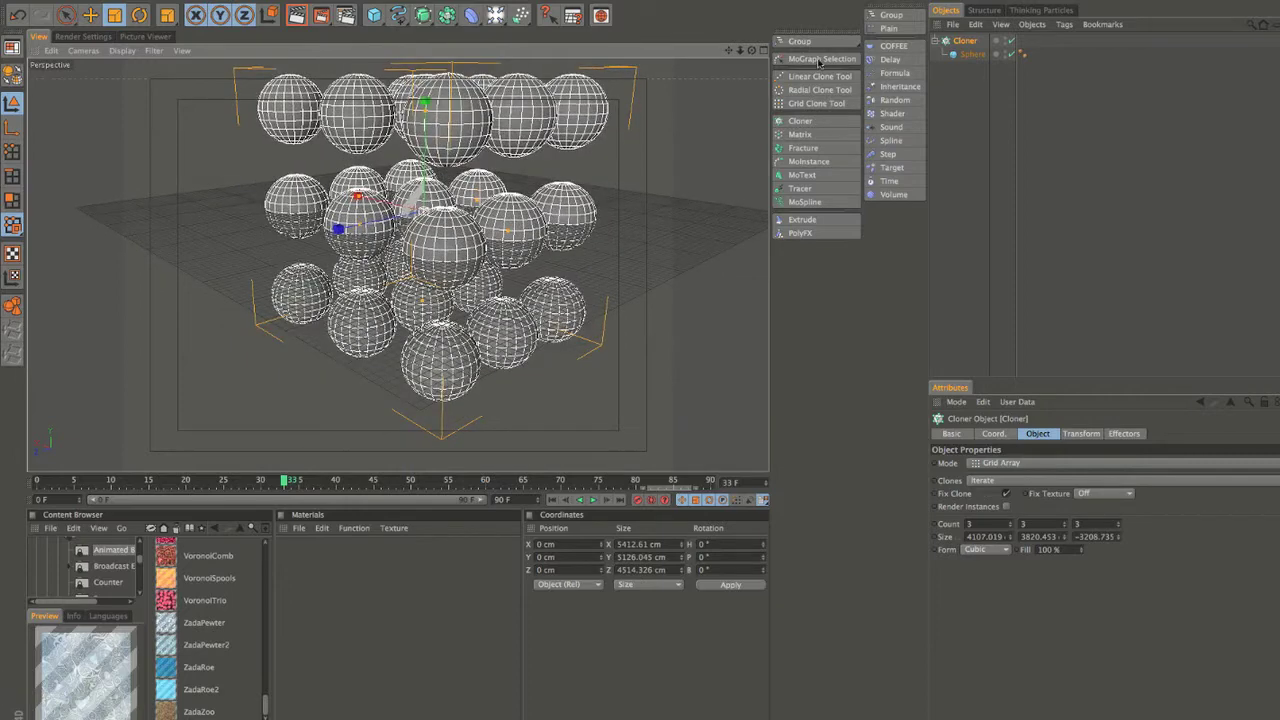
pyautogui.click(818, 59)
pyautogui.keyDown('alt'); pyautogui.moveTo(536, 242); pyautogui.dragTo(704, 270); pyautogui.keyUp('alt')
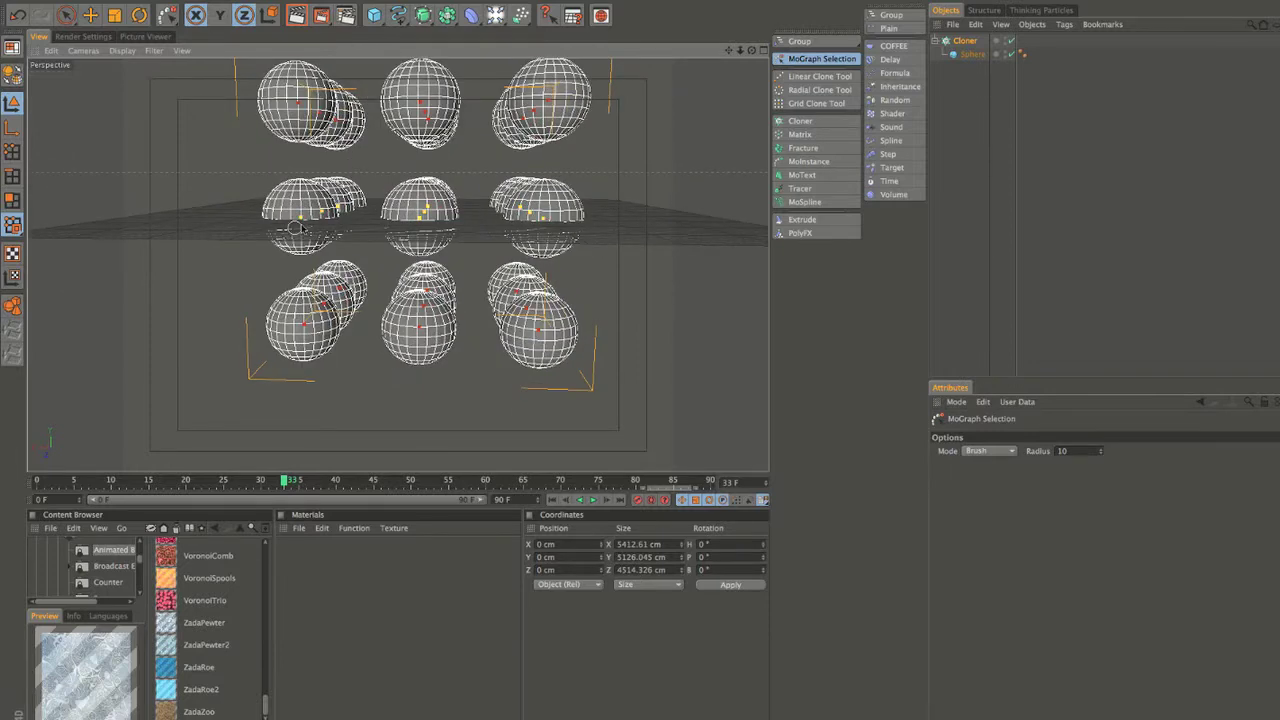
pyautogui.keyDown('alt'); pyautogui.moveTo(574, 264); pyautogui.dragTo(351, 402); pyautogui.keyUp('alt')
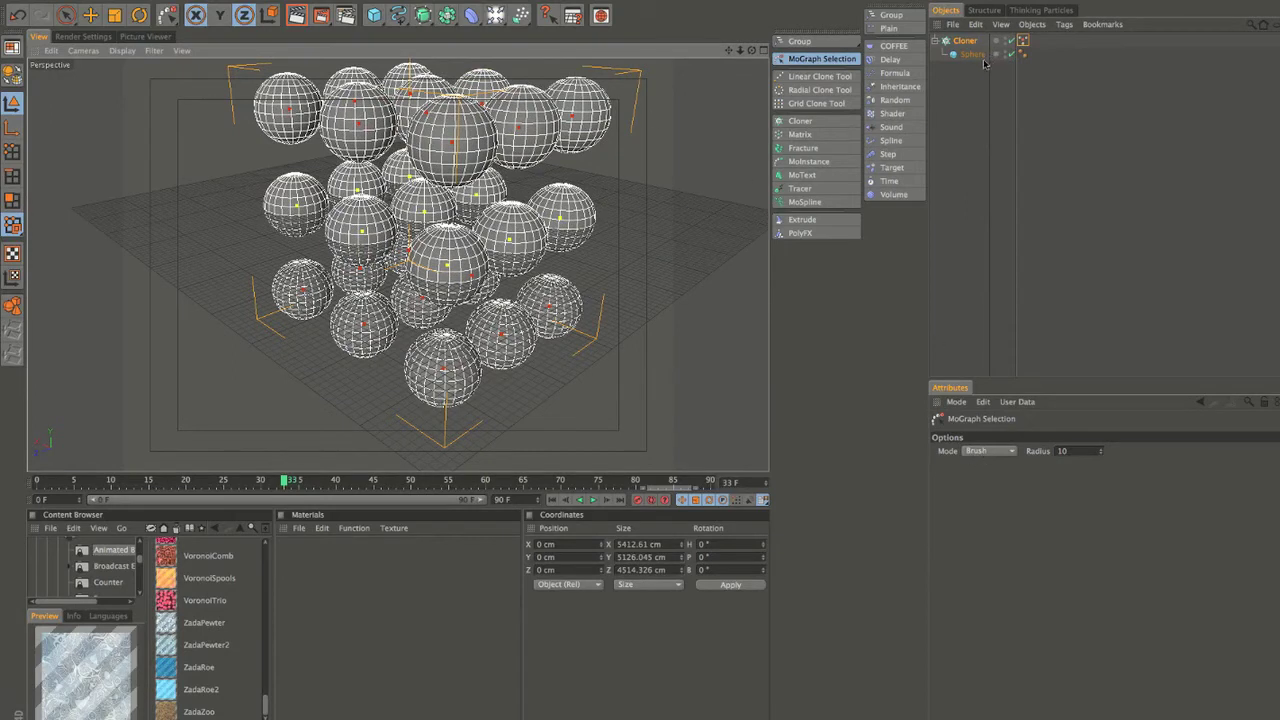
# Add a Random effector in Noise mode to the selected clones and play the animation from the start.
pyautogui.click(895, 100)
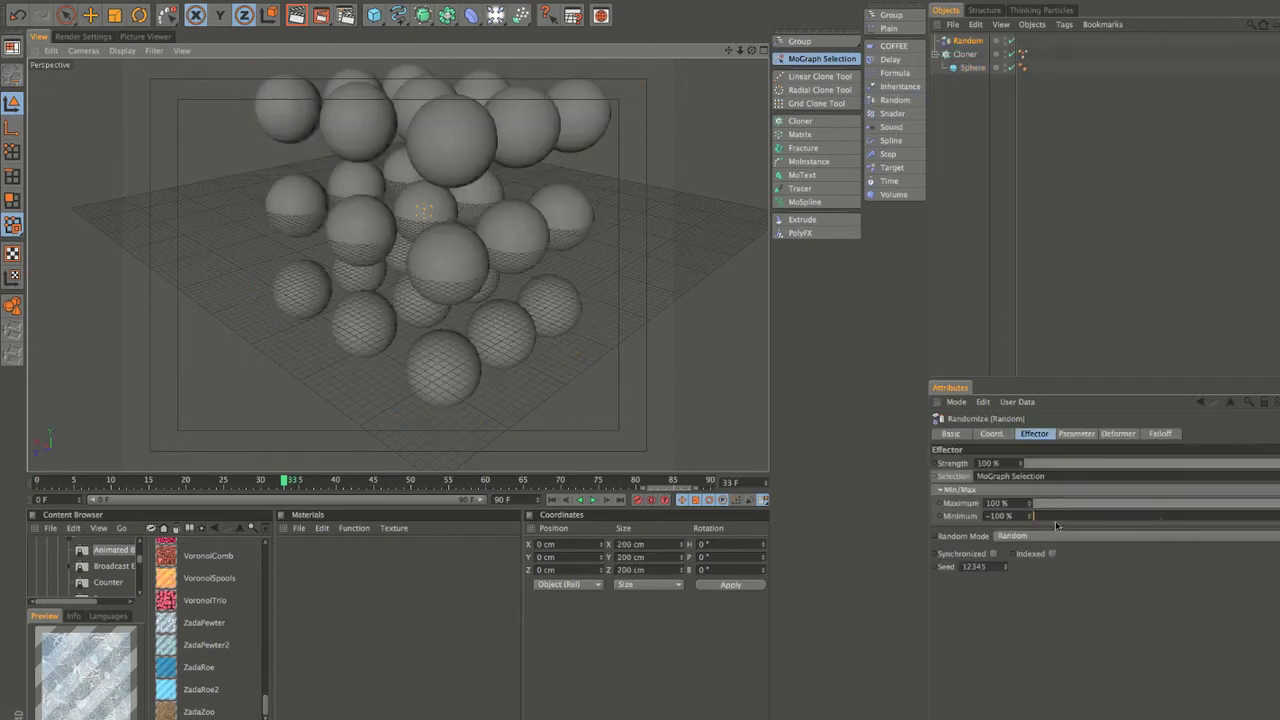
pyautogui.click(1040, 536)
pyautogui.click(1040, 575)
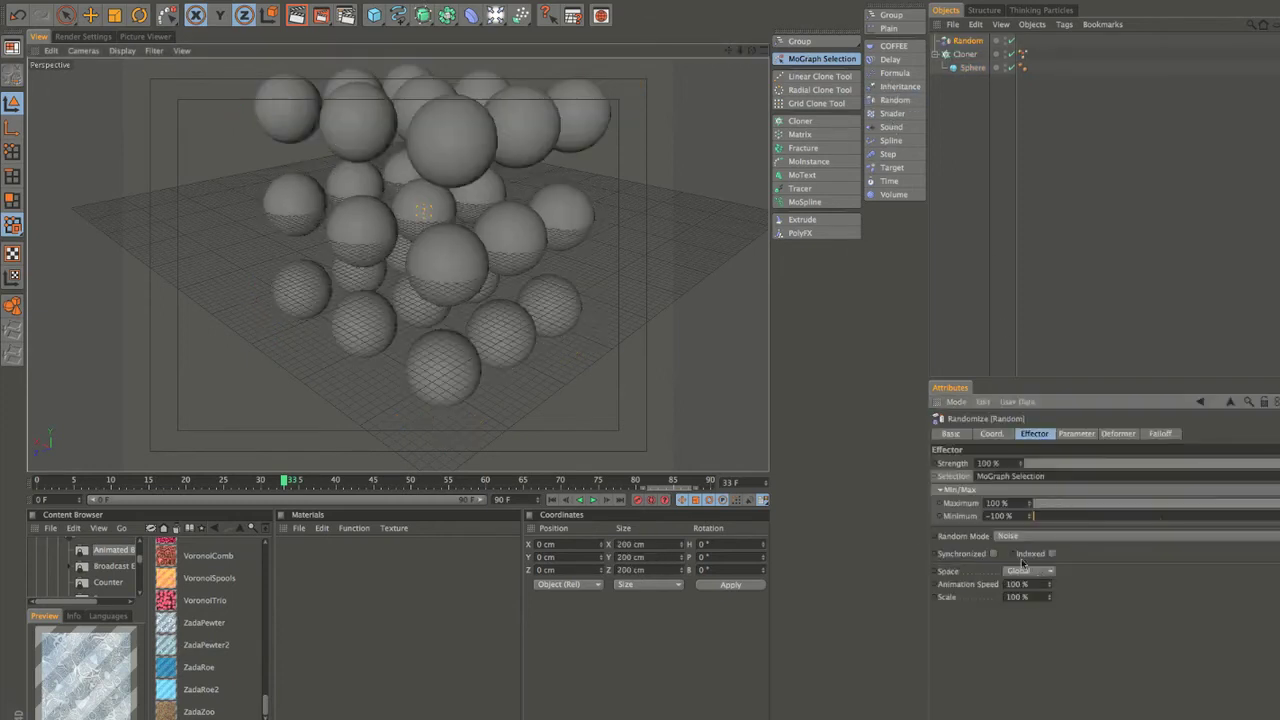
pyautogui.click(553, 500)
pyautogui.click(592, 500)
# Set the Random effector's position offsets to P.X 303 cm, P.Y 234 cm and P.Z 360 cm.
pyautogui.click(1076, 433)
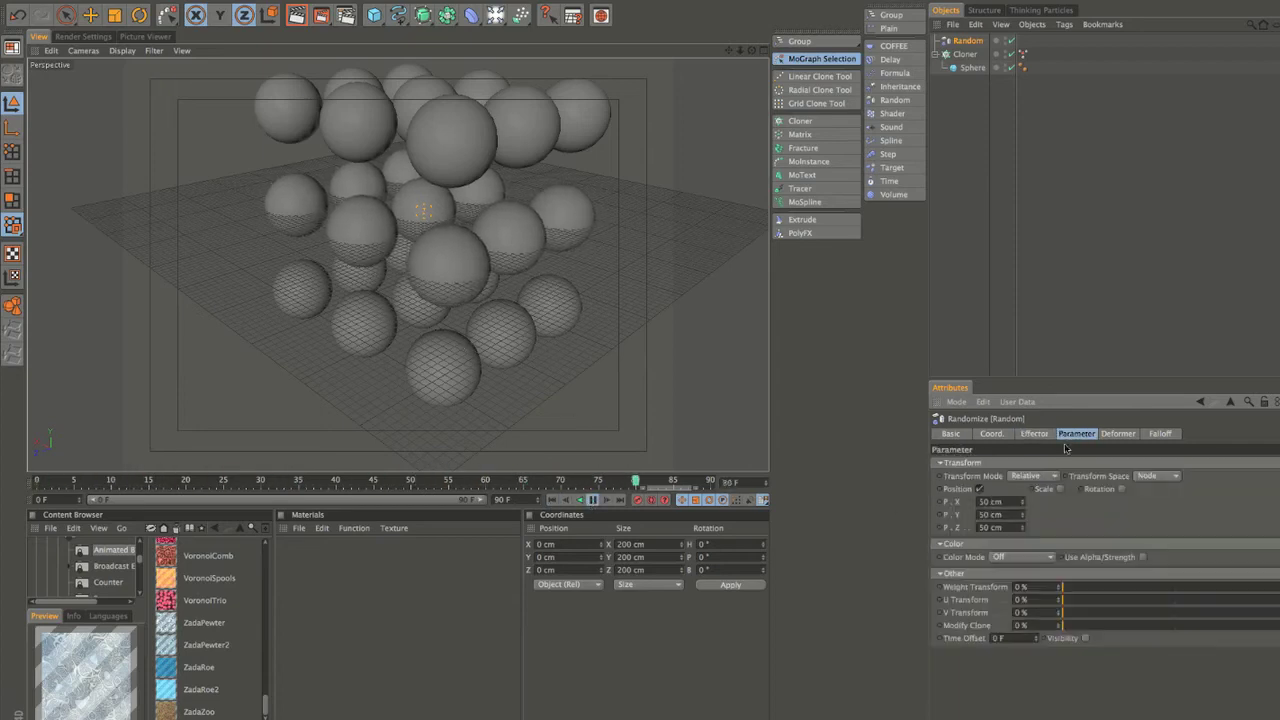
pyautogui.moveTo(1023, 502); pyautogui.dragTo(1012, 412)
pyautogui.moveTo(1022, 527); pyautogui.dragTo(991, 354)
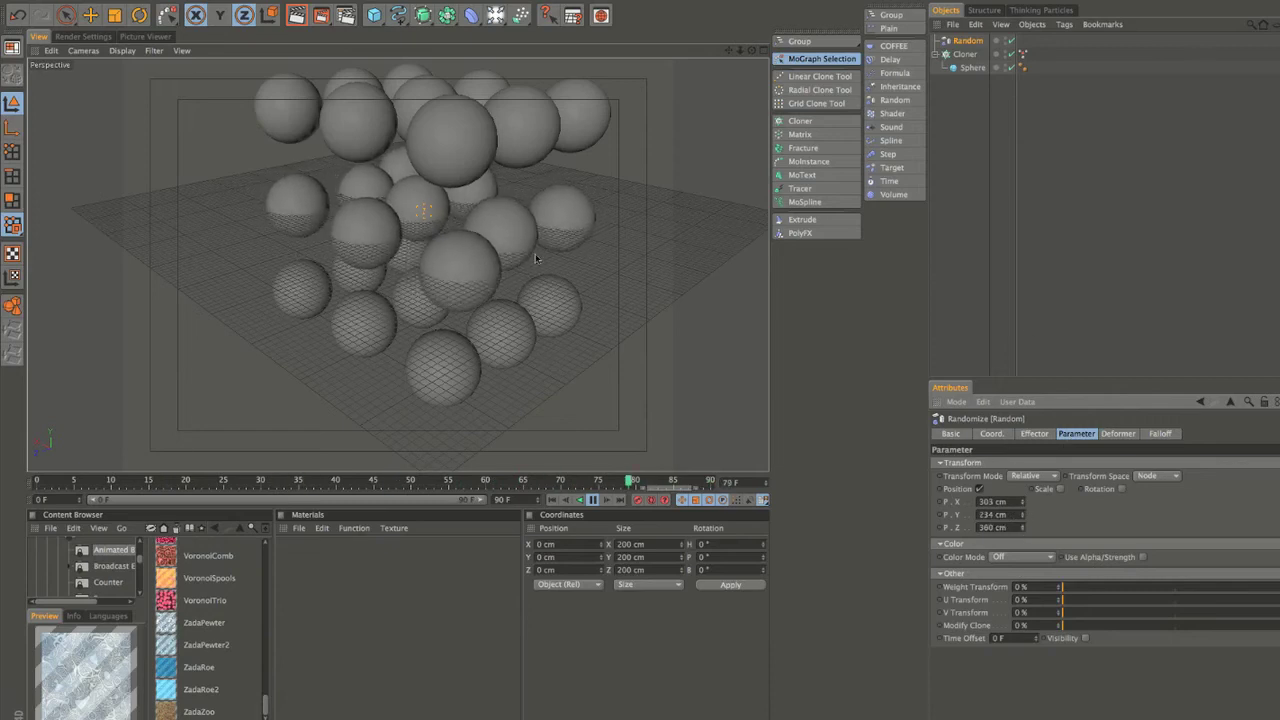
# Examine the Cloner's MoGraph Selection tag and the Selection setting of the Random effector.
pyautogui.click(1022, 53)
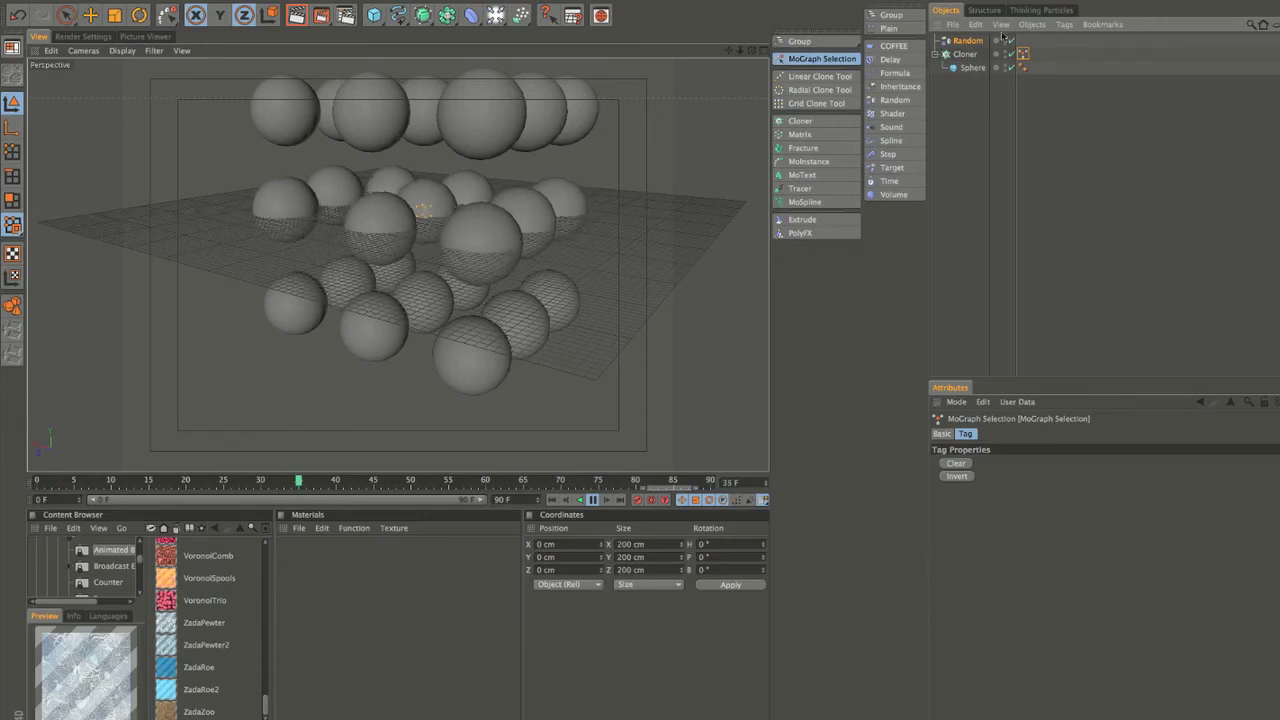
pyautogui.click(967, 41)
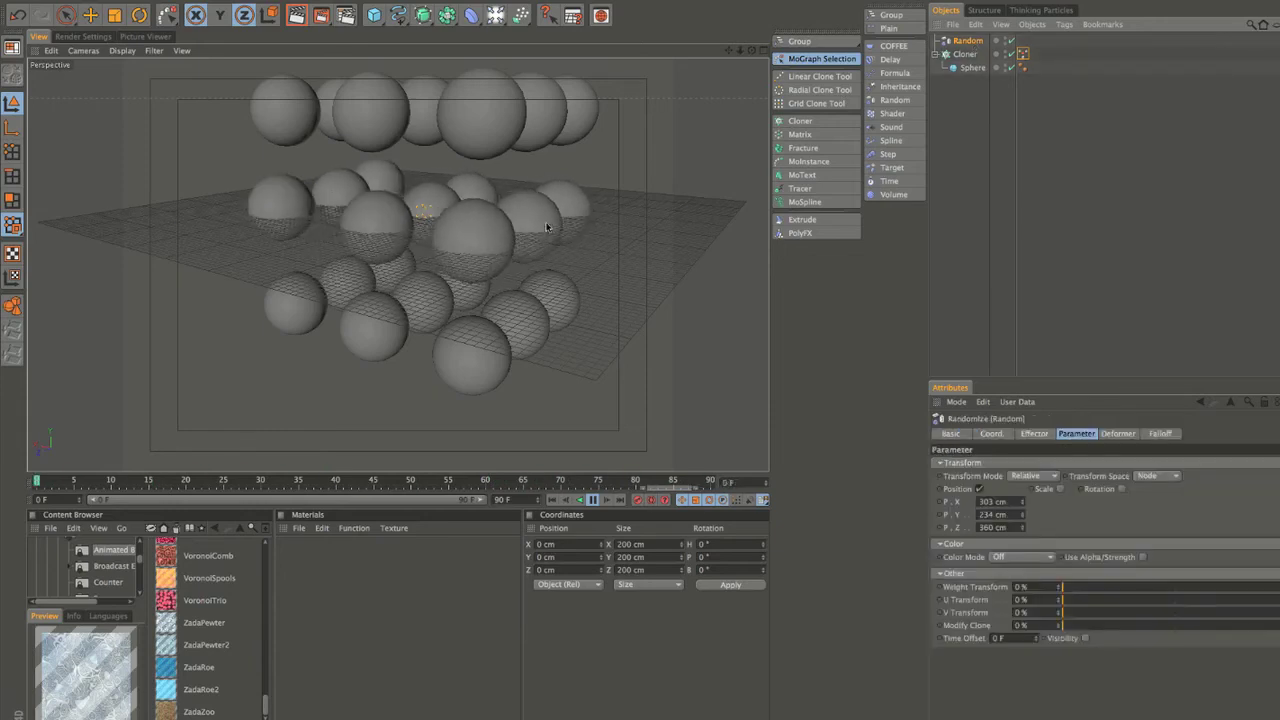
pyautogui.click(965, 54)
pyautogui.click(967, 41)
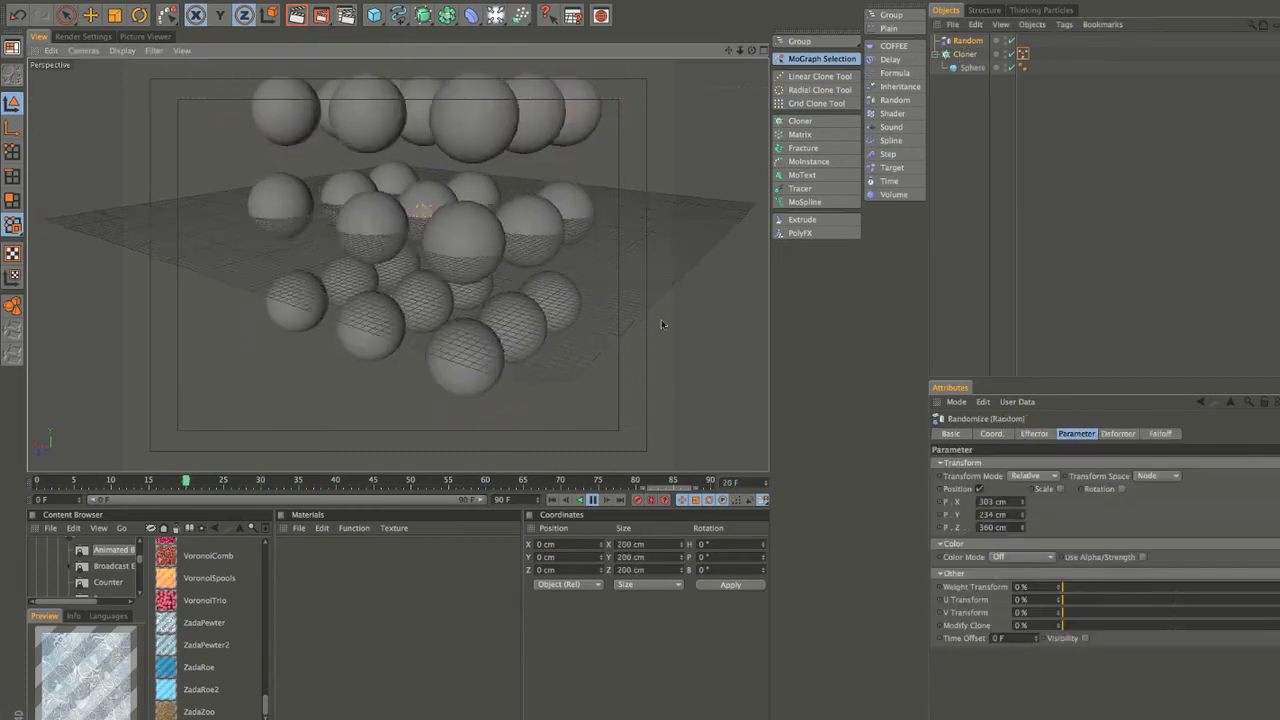
pyautogui.click(1034, 433)
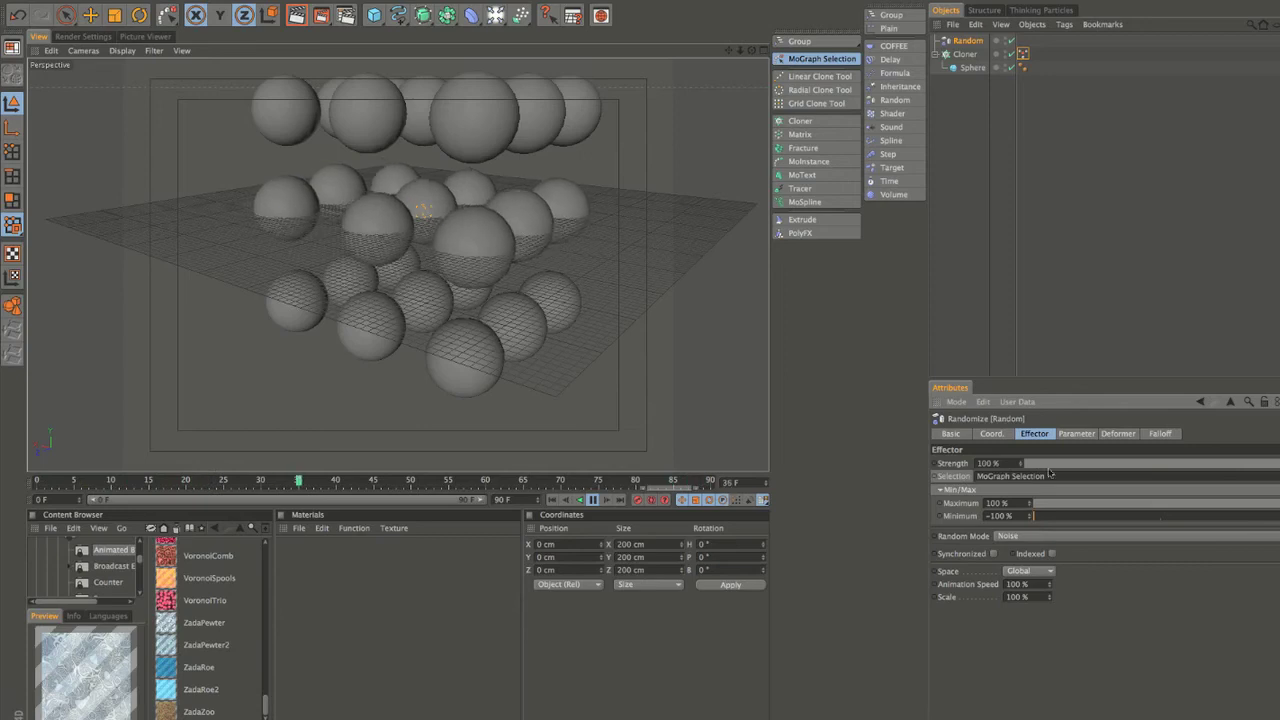
pyautogui.moveTo(1047, 477); pyautogui.dragTo(957, 477)
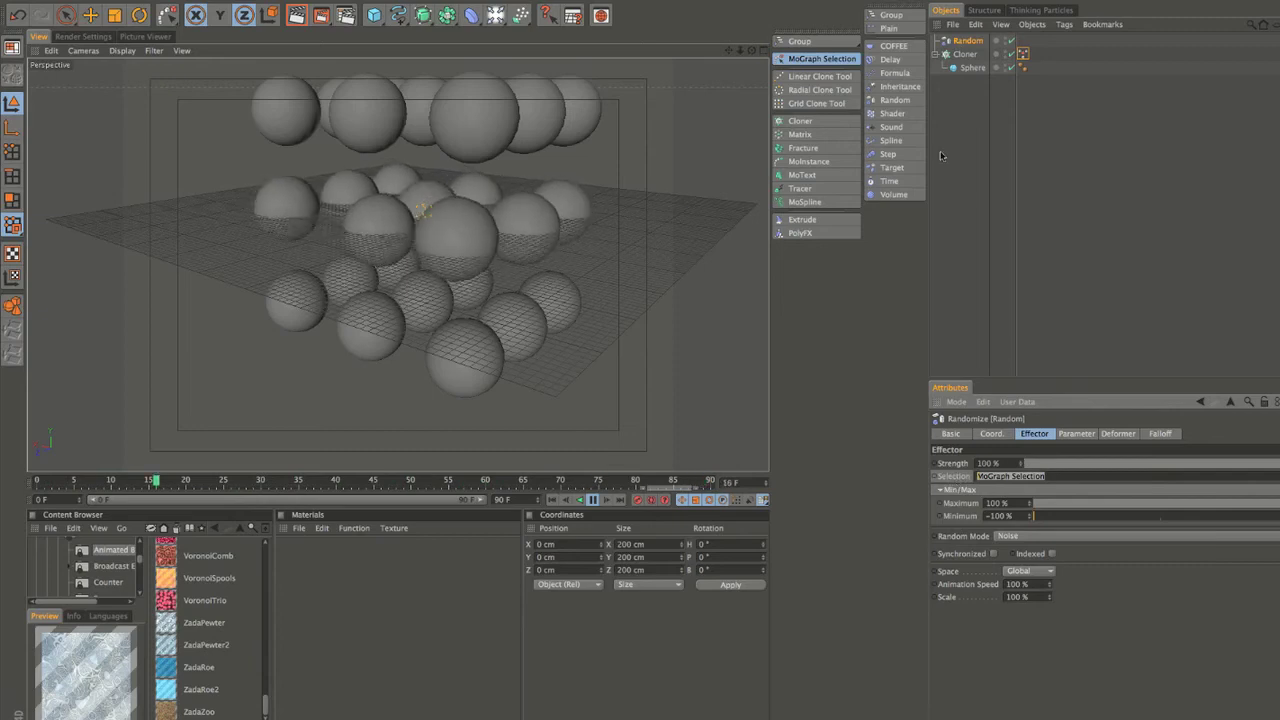
# Delete the Random effector from the scene.
pyautogui.click(981, 80)
pyautogui.click(966, 41)
pyautogui.press('Delete')
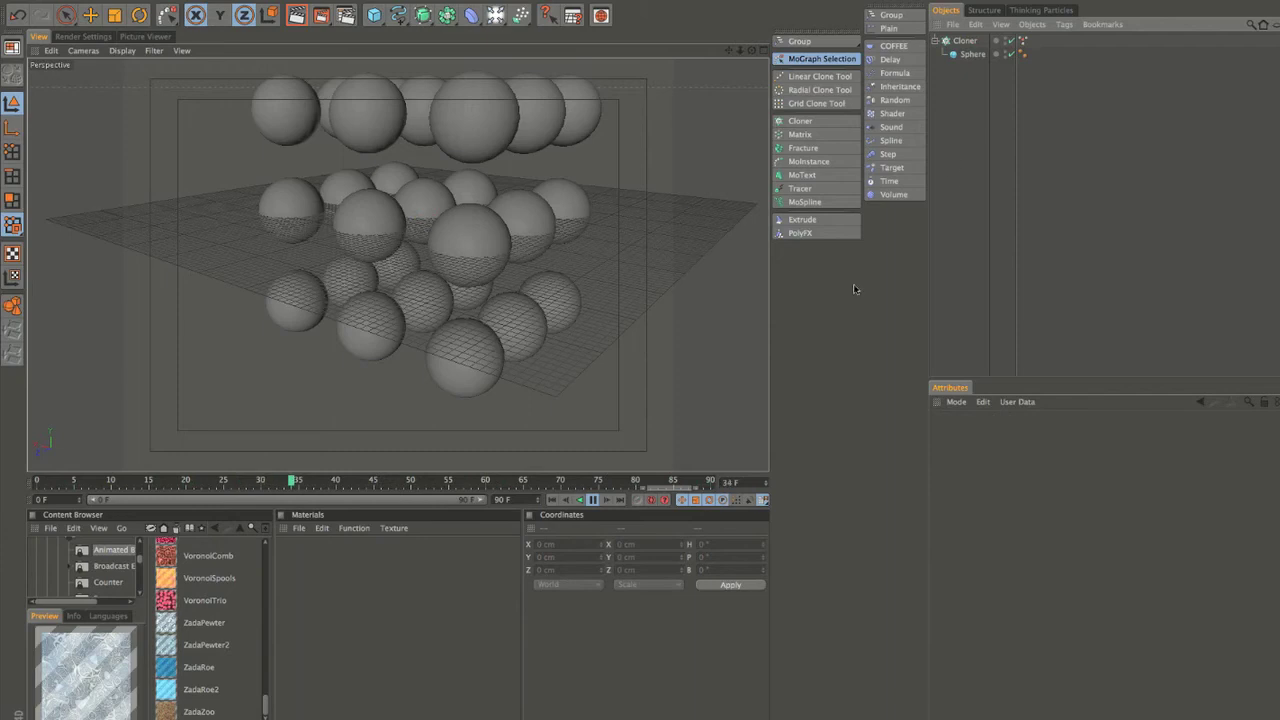
# Create a new Random effector and assign it to the Cloner's list of effectors.
pyautogui.click(896, 100)
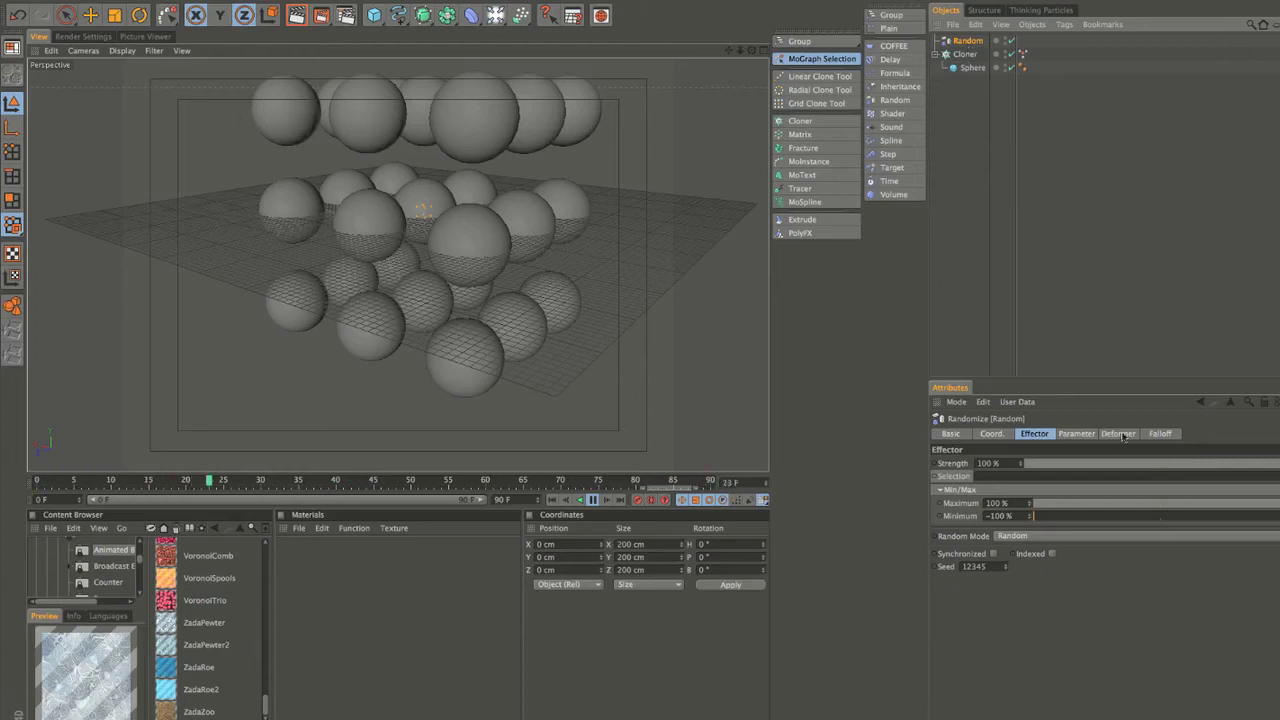
pyautogui.click(965, 54)
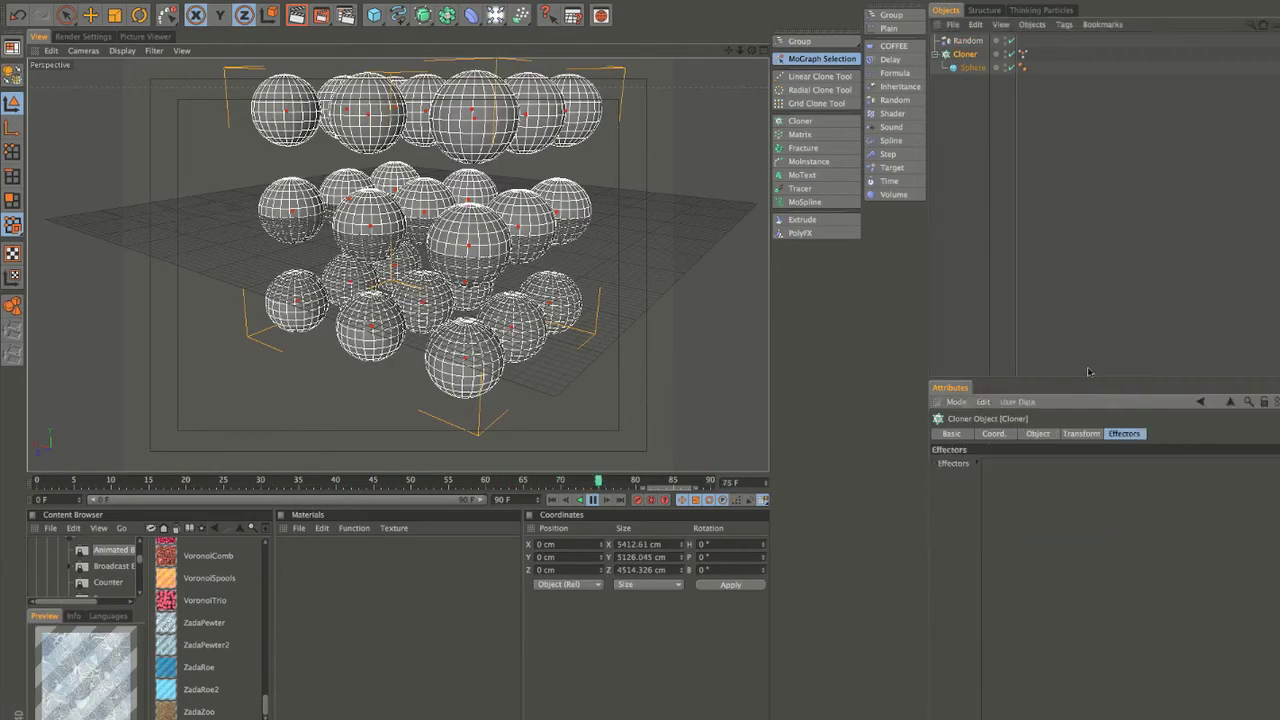
pyautogui.moveTo(969, 42); pyautogui.dragTo(1020, 460)
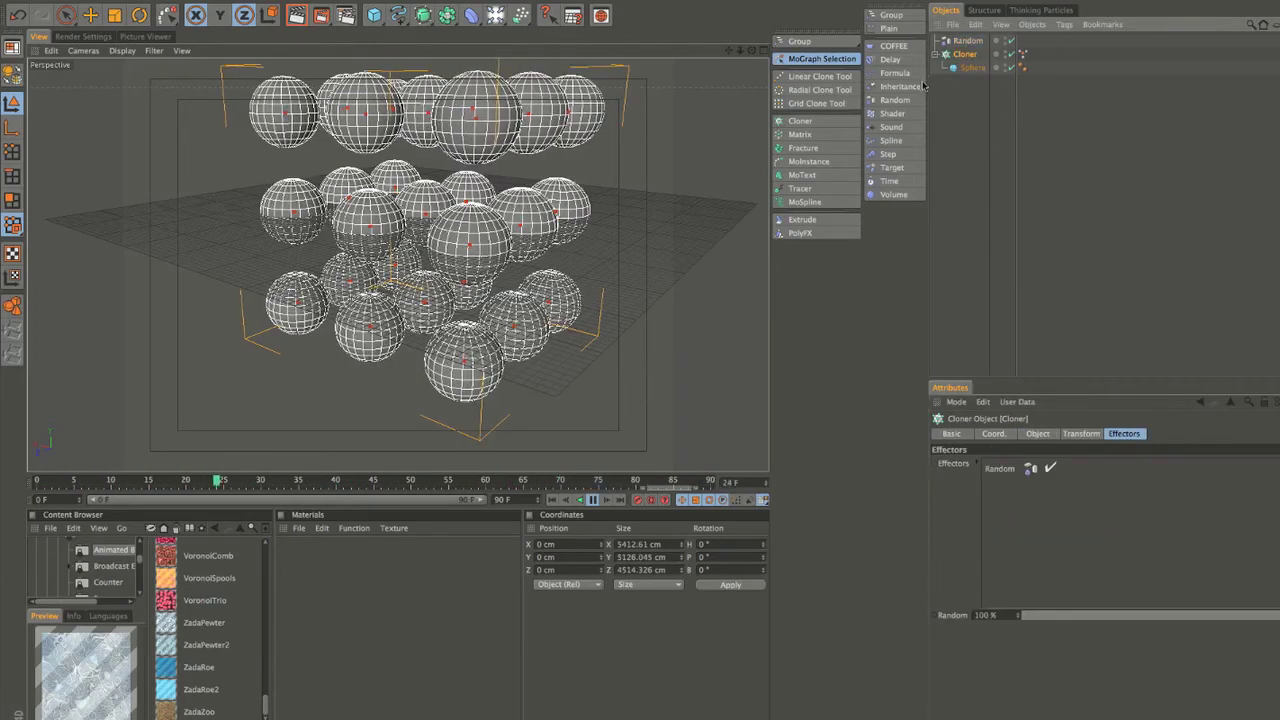
# Set the new Random effector to Noise mode and limit it to the Cloner's MoGraph Selection tag.
pyautogui.click(968, 41)
pyautogui.click(1030, 536)
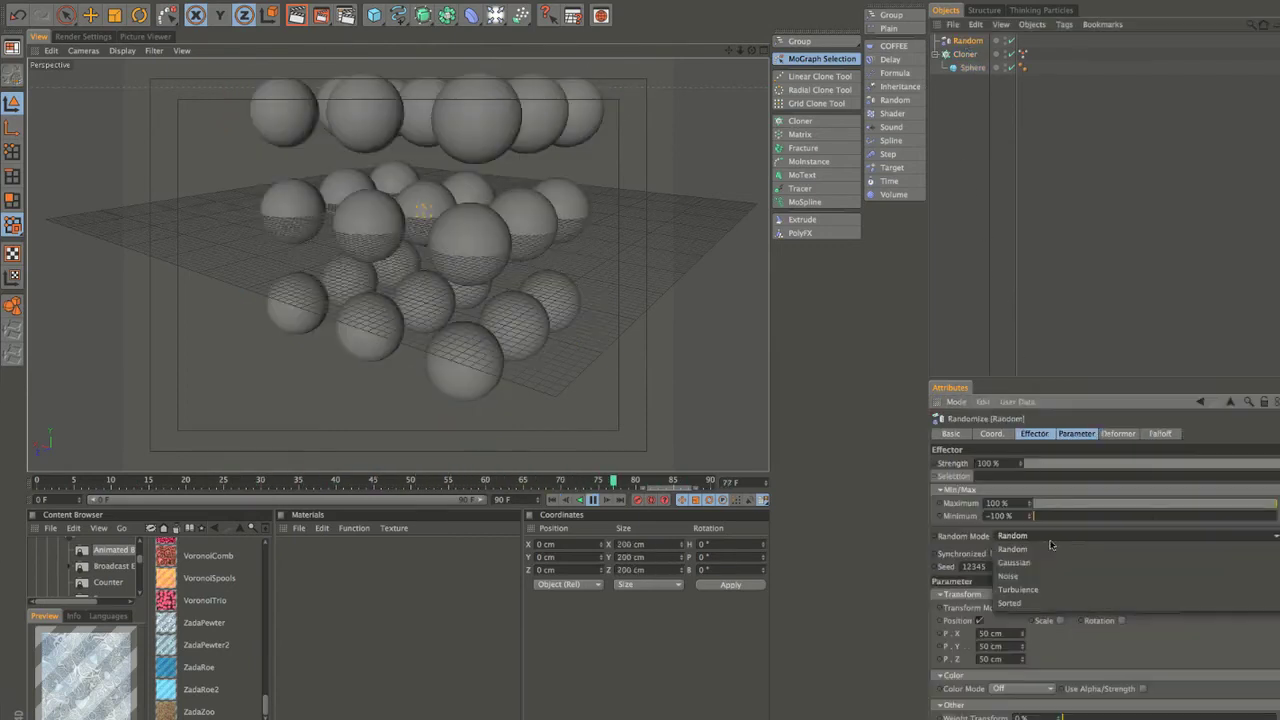
pyautogui.click(1030, 571)
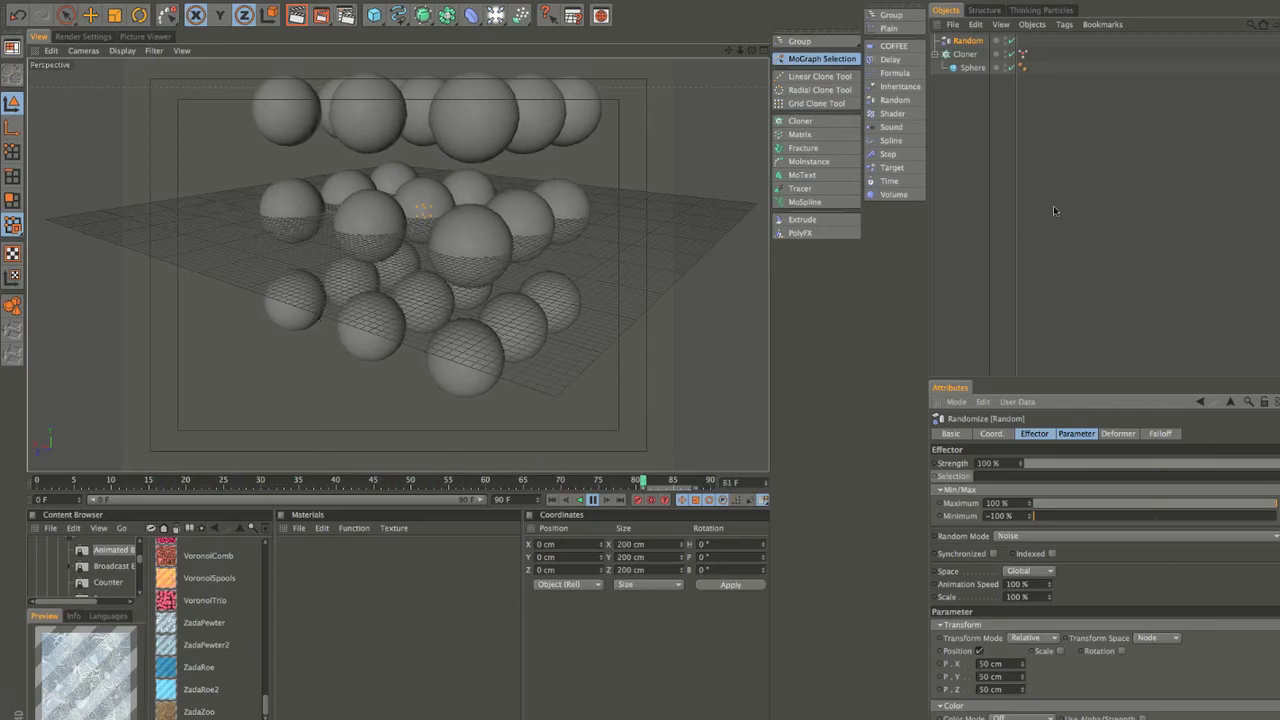
pyautogui.moveTo(1022, 53); pyautogui.dragTo(1010, 477)
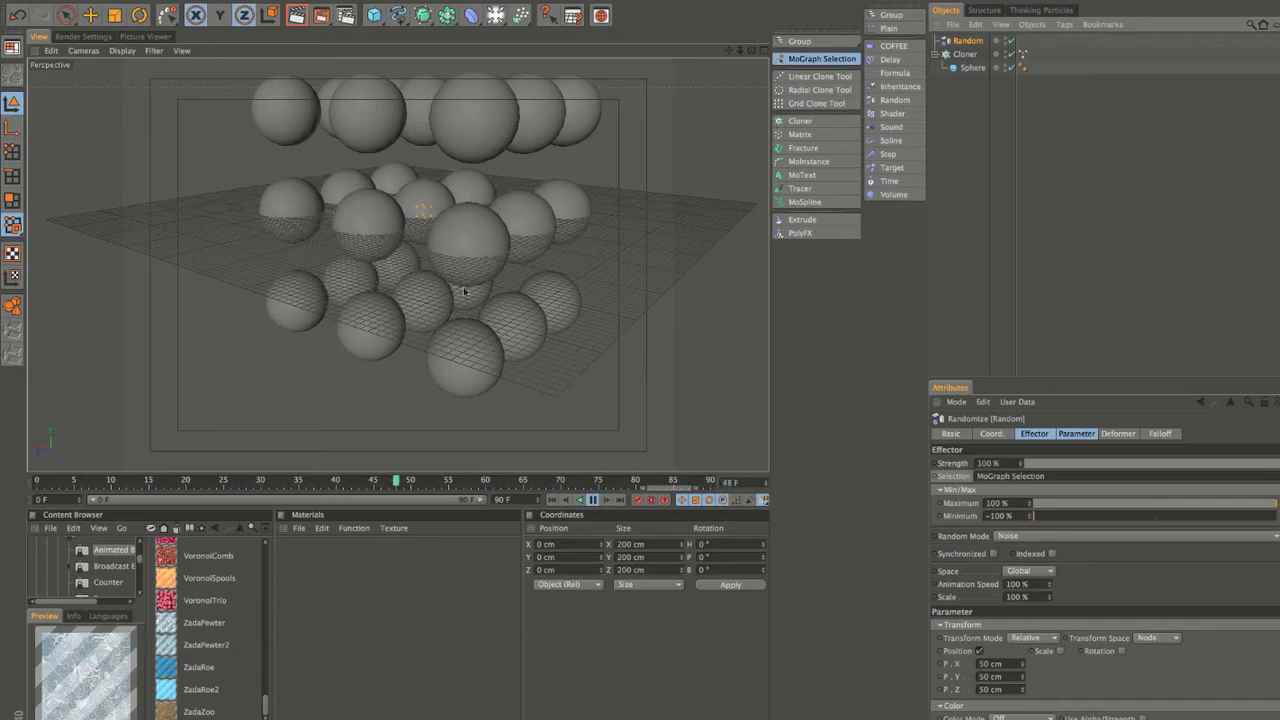
# Add a Formula effector to the scene.
pyautogui.keyDown('alt'); pyautogui.moveTo(540, 271); pyautogui.dragTo(573, 281, button='right'); pyautogui.keyUp('alt')
pyautogui.keyDown('alt'); pyautogui.moveTo(573, 281); pyautogui.dragTo(554, 320); pyautogui.keyUp('alt')
pyautogui.keyDown('alt'); pyautogui.moveTo(554, 320); pyautogui.dragTo(518, 302, button='right'); pyautogui.keyUp('alt')
pyautogui.click(1022, 54)
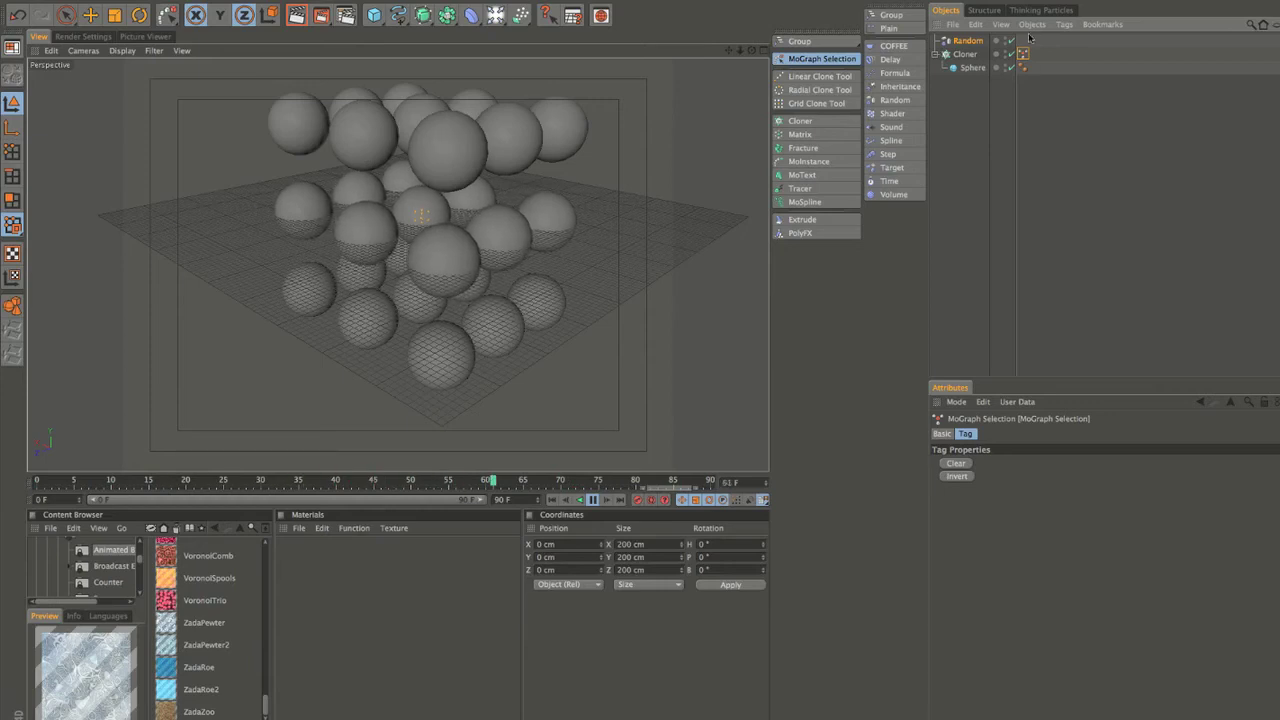
pyautogui.click(895, 73)
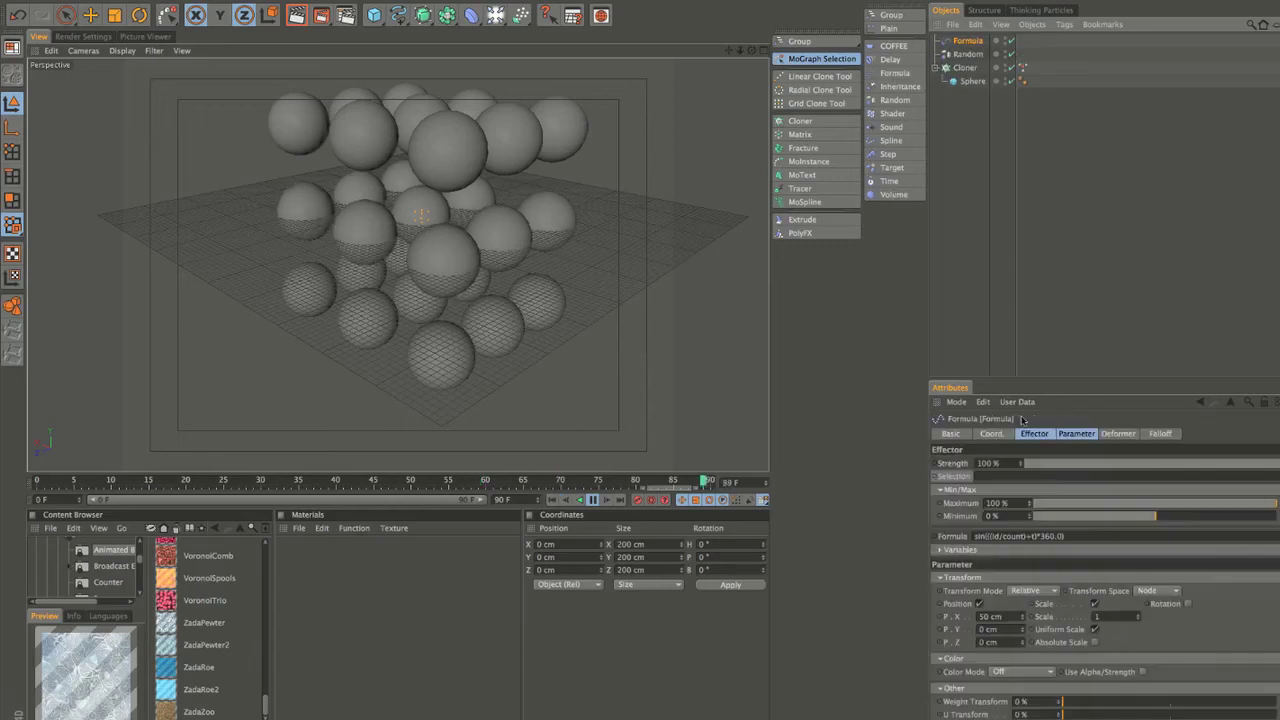
pyautogui.keyDown('alt'); pyautogui.moveTo(478, 268); pyautogui.dragTo(514, 238); pyautogui.keyUp('alt')
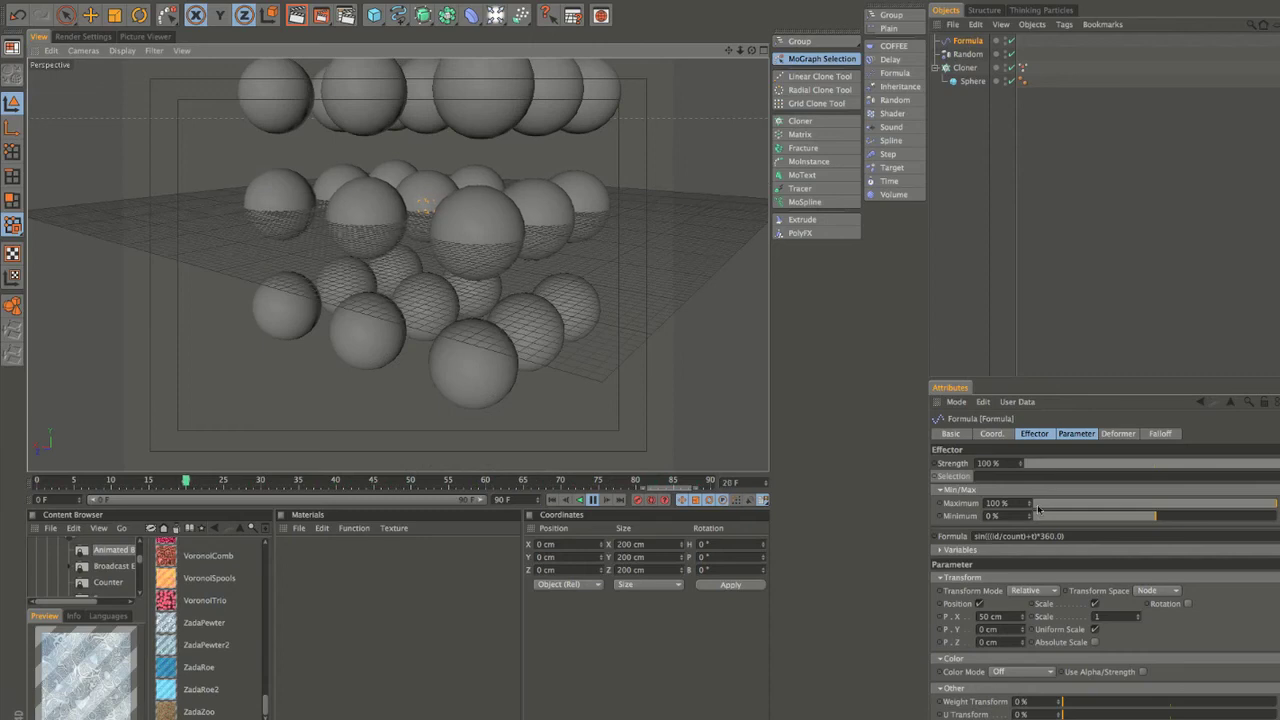
# Limit the Formula effector to the MoGraph Selection, with scale 7.43 and P.X -164 cm.
pyautogui.moveTo(1007, 292); pyautogui.dragTo(1004, 476)
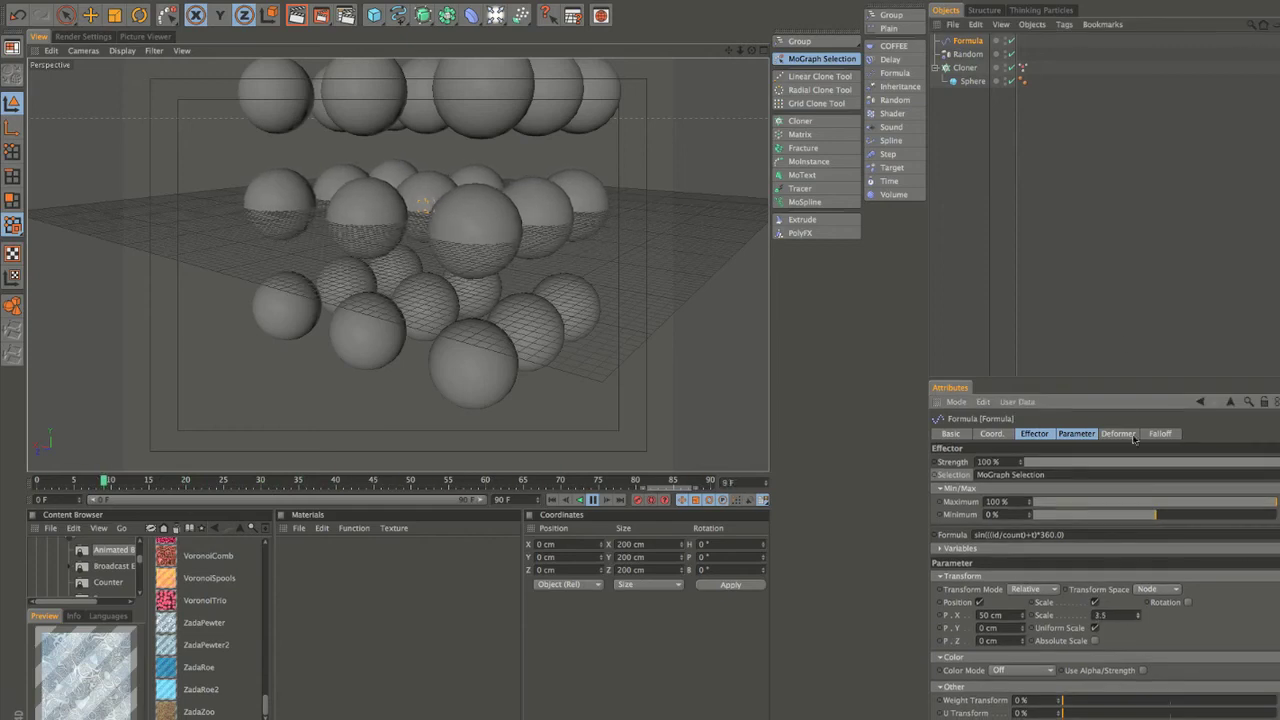
pyautogui.moveTo(1122, 343); pyautogui.dragTo(1116, 190)
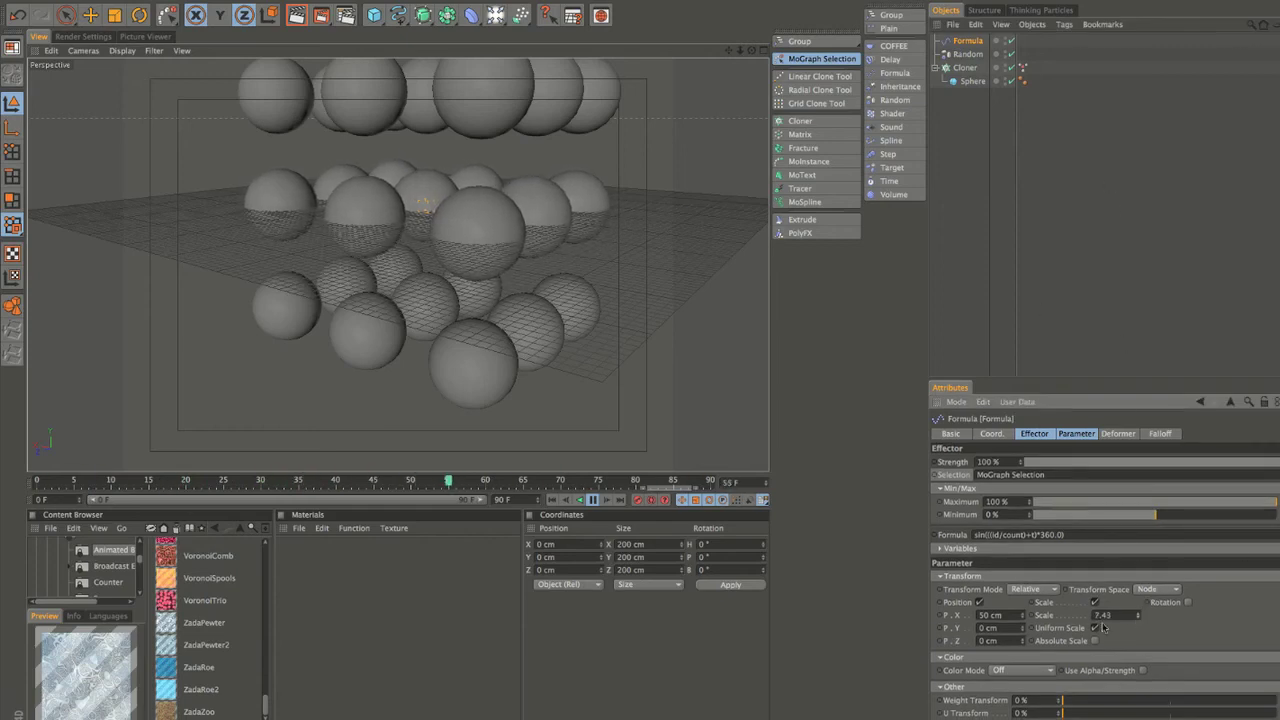
pyautogui.click(1022, 619)
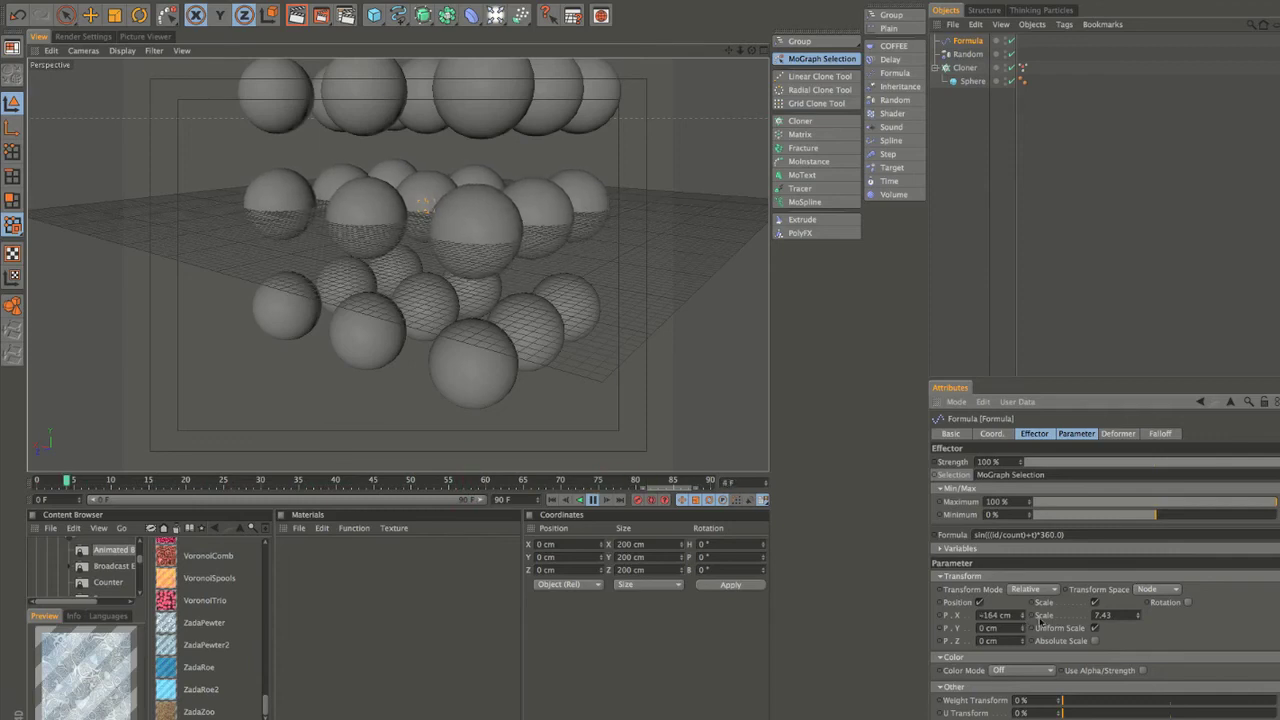
# Delete the Formula effector from the scene.
pyautogui.click(954, 120)
pyautogui.click(965, 42)
pyautogui.click(965, 45)
pyautogui.press('Delete')
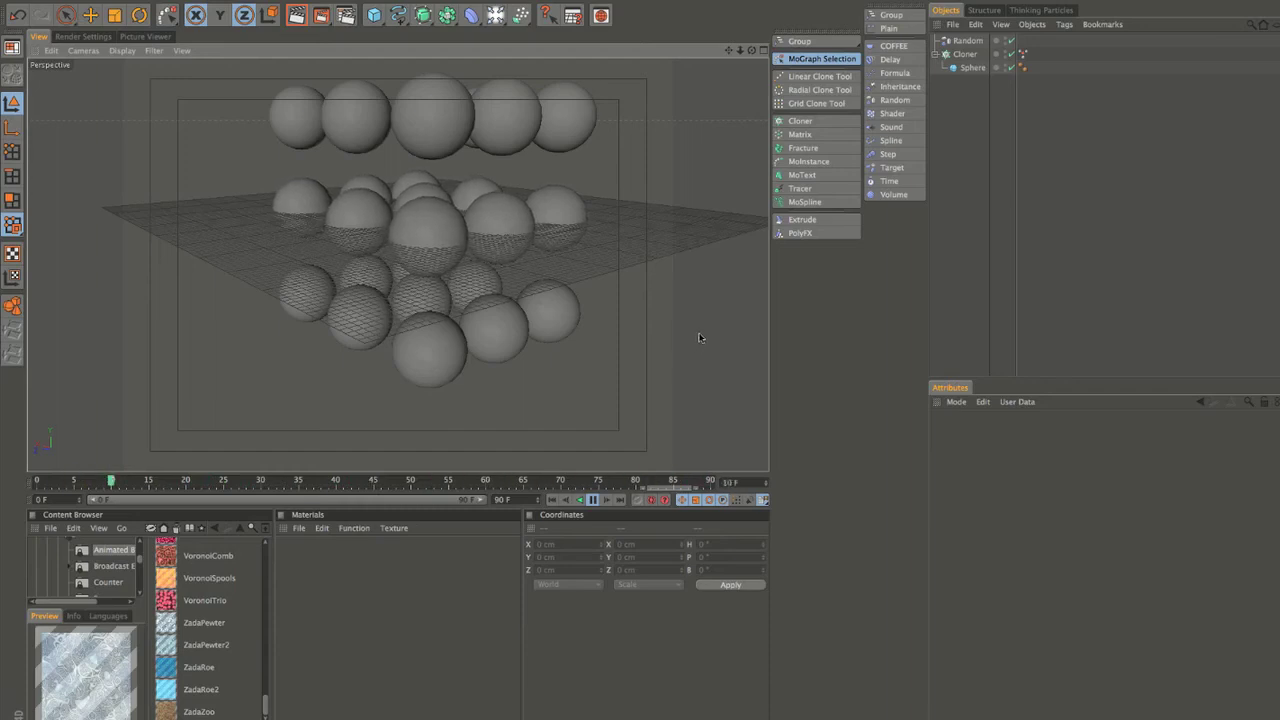
# Stop playback, return to frame 0 and select the Cloner object.
pyautogui.click(552, 500)
pyautogui.click(550, 500)
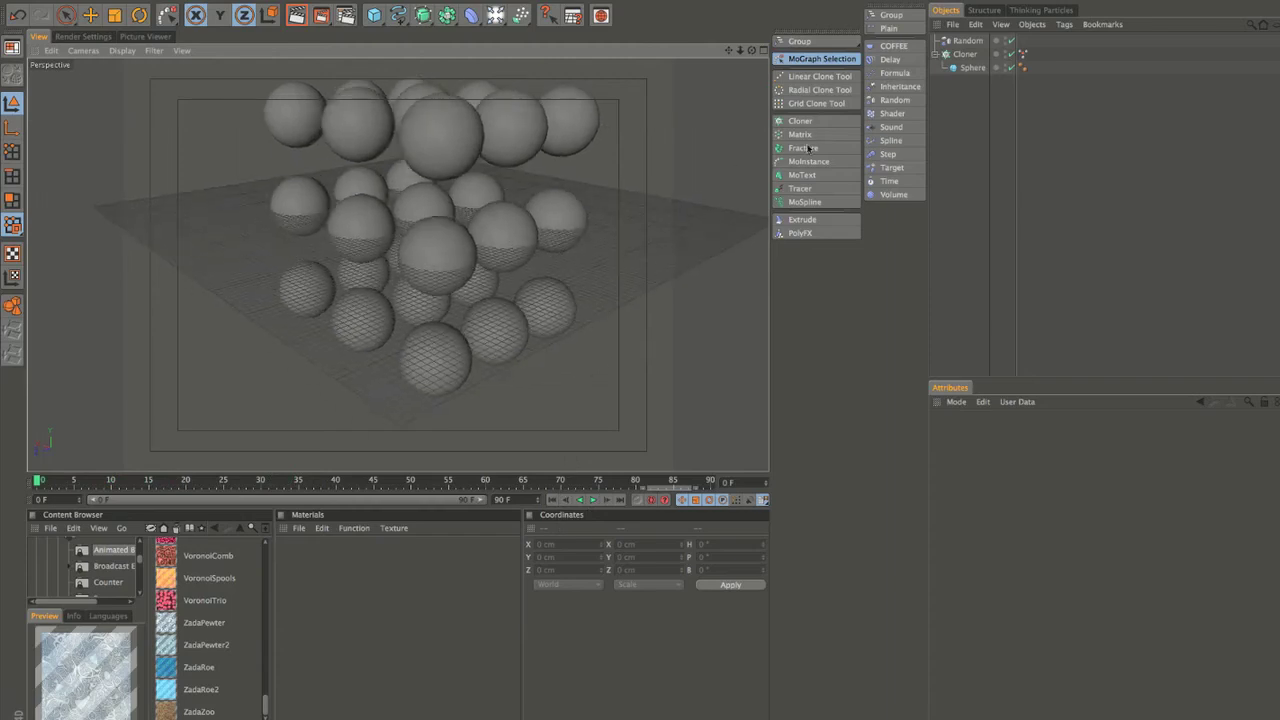
pyautogui.keyDown('alt'); pyautogui.moveTo(478, 287); pyautogui.dragTo(697, 178); pyautogui.keyUp('alt')
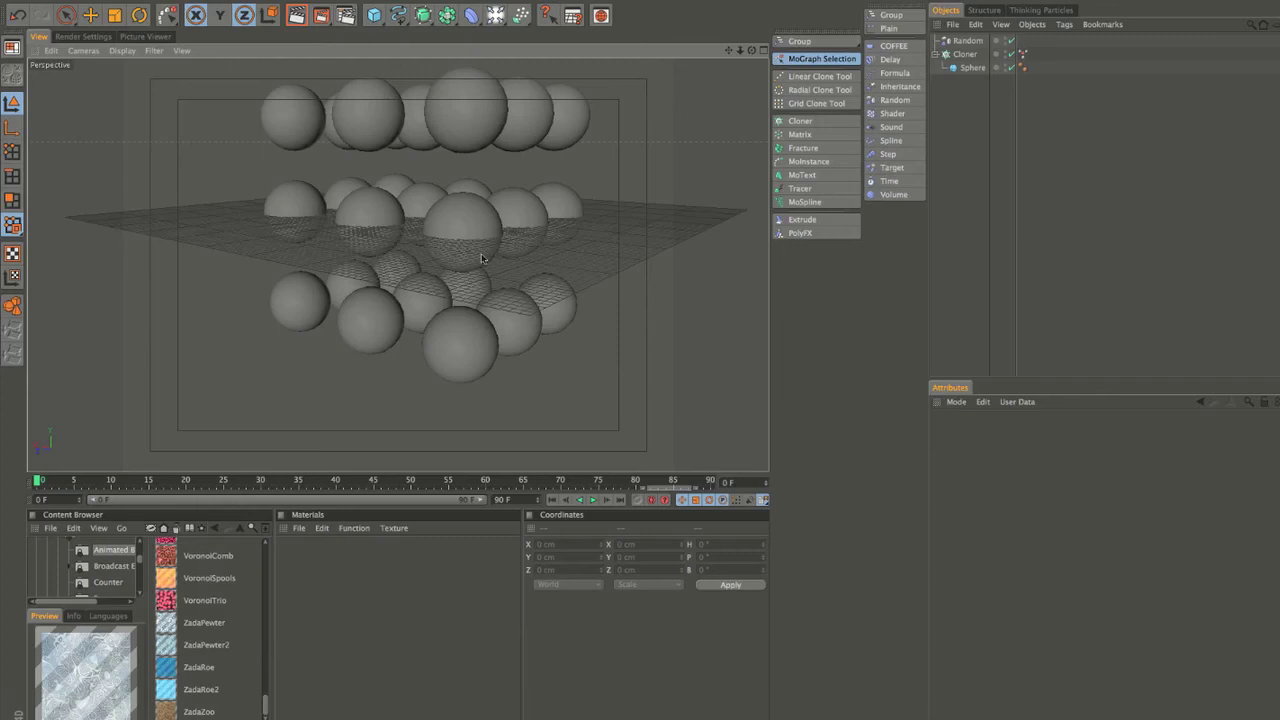
pyautogui.keyDown('alt'); pyautogui.moveTo(468, 268); pyautogui.dragTo(447, 275); pyautogui.keyUp('alt')
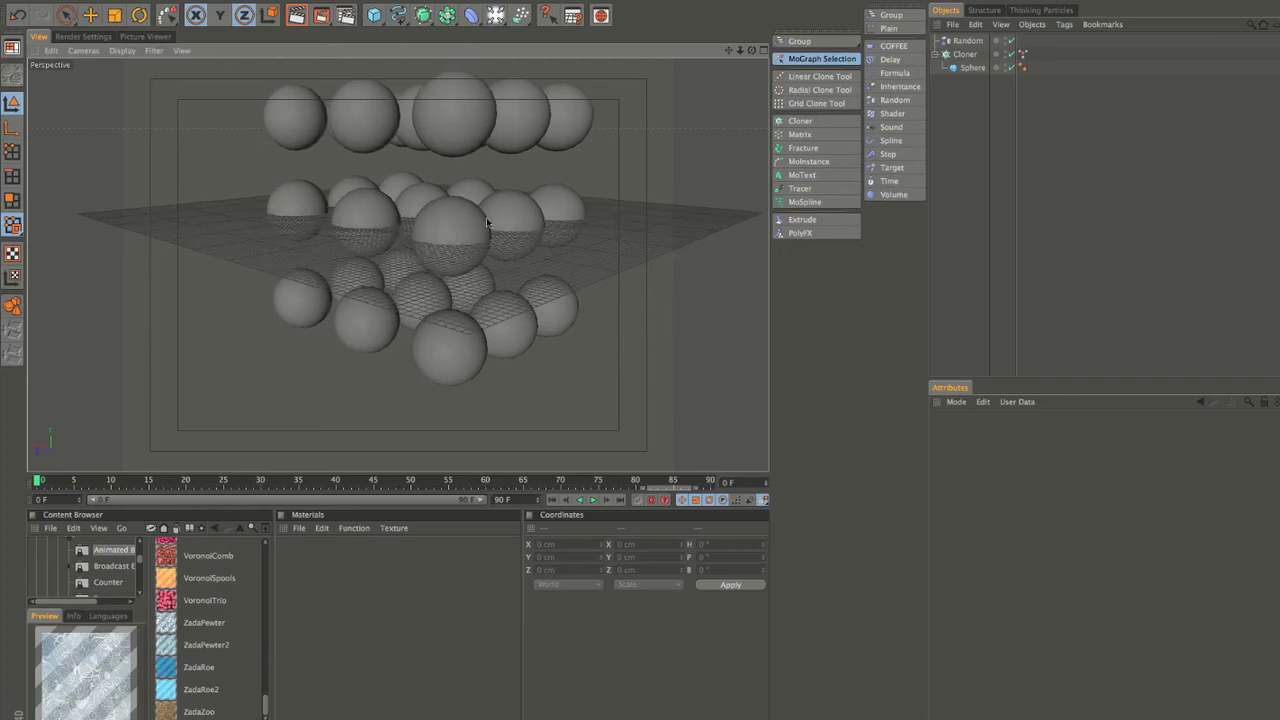
pyautogui.keyDown('alt'); pyautogui.moveTo(478, 225); pyautogui.dragTo(438, 272); pyautogui.keyUp('alt')
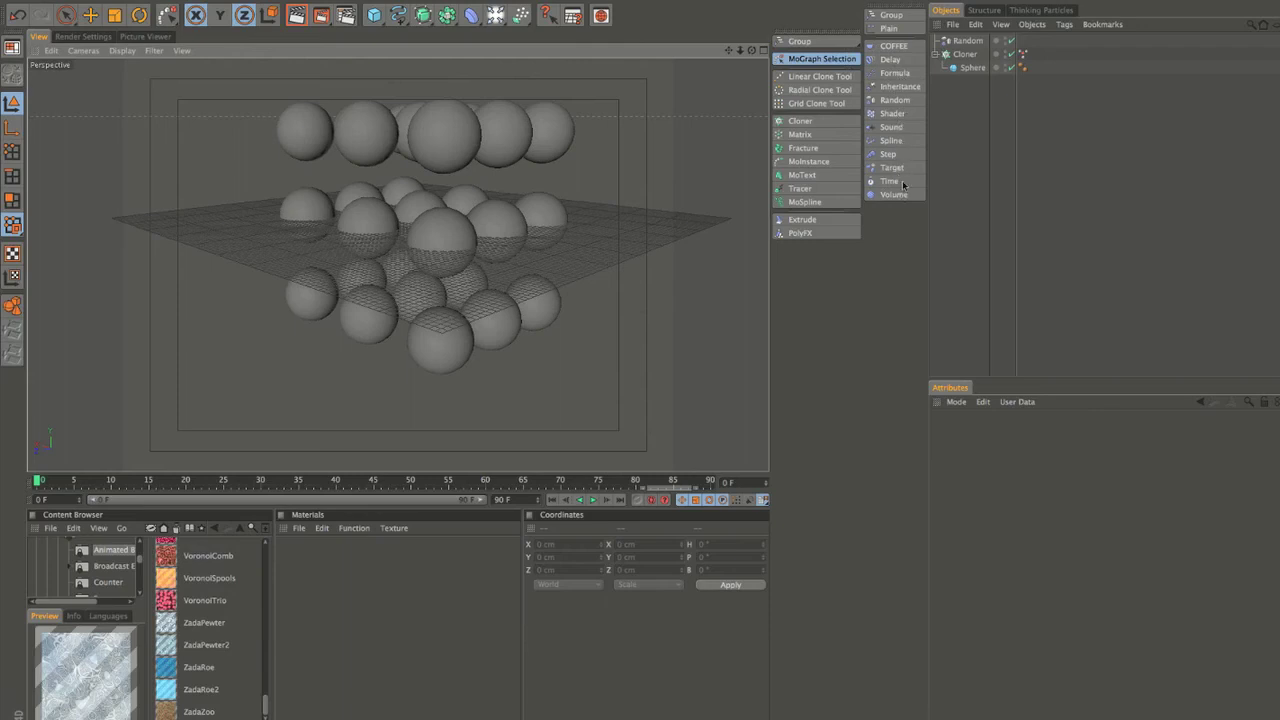
pyautogui.keyDown('alt'); pyautogui.moveTo(554, 261); pyautogui.dragTo(450, 243); pyautogui.keyUp('alt')
pyautogui.click(966, 54)
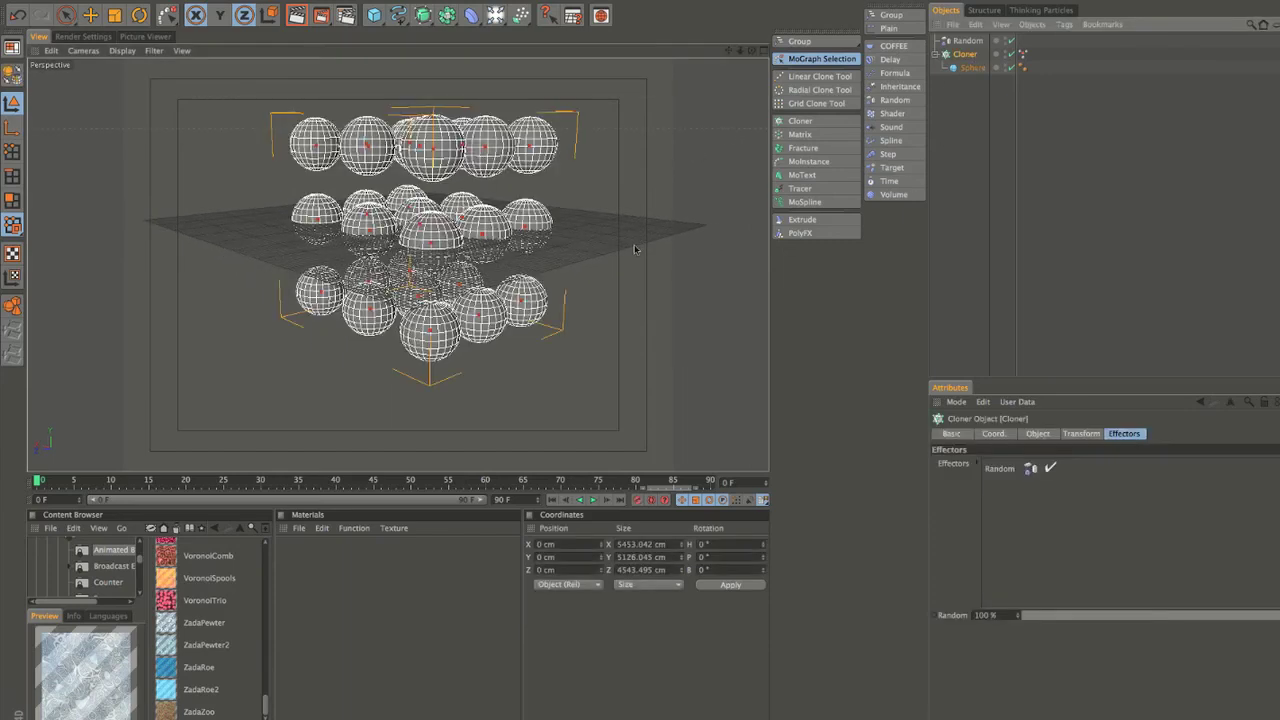
# Widen the Objects and Attributes managers slightly and hide the grid in the perspective view.
pyautogui.keyDown('alt'); pyautogui.moveTo(560, 270); pyautogui.dragTo(606, 237); pyautogui.keyUp('alt')
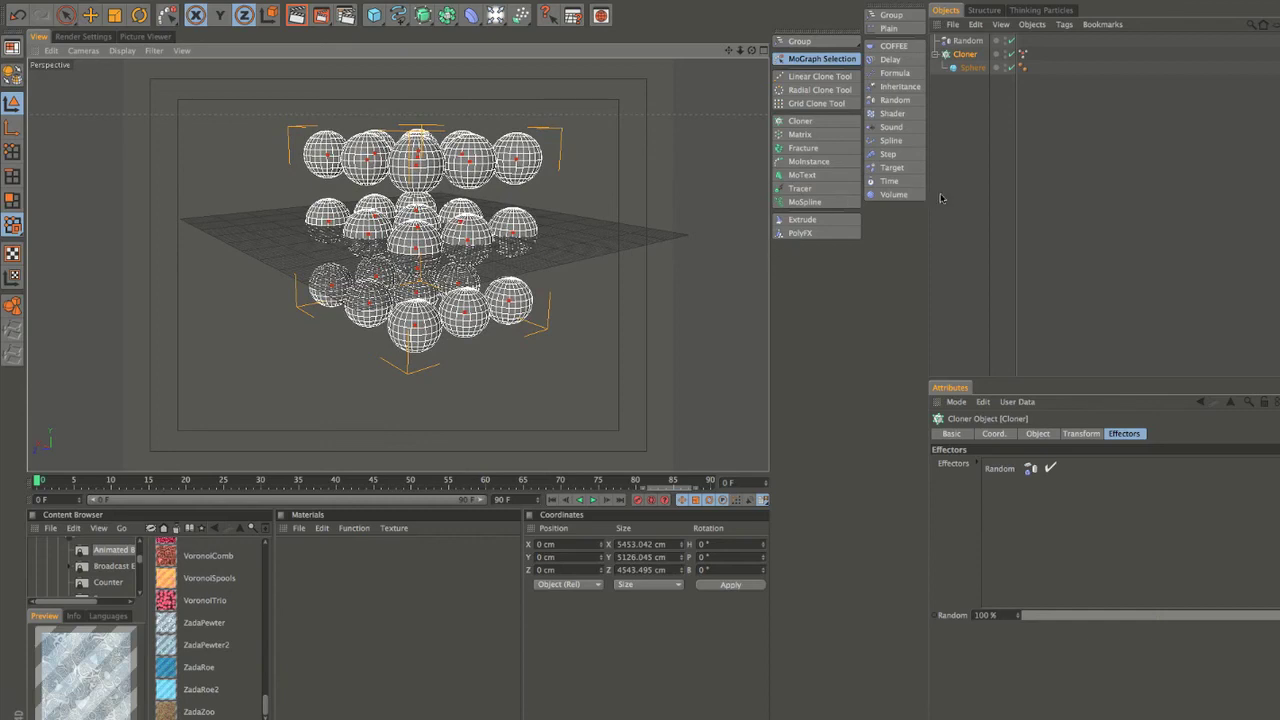
pyautogui.moveTo(927, 190); pyautogui.dragTo(887, 205)
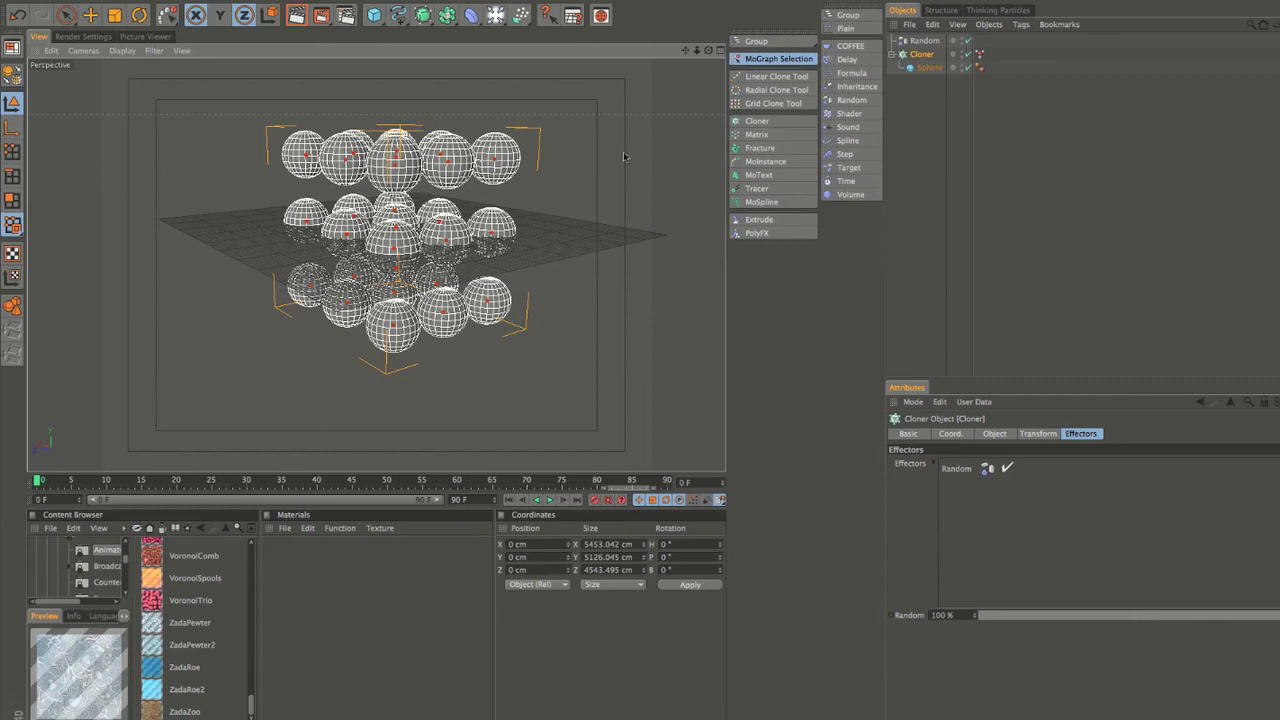
pyautogui.moveTo(524, 311)
pyautogui.keyDown('alt'); pyautogui.mouseDown()
pyautogui.moveTo(554, 238)
pyautogui.moveTo(541, 277)
pyautogui.mouseUp(); pyautogui.keyUp('alt')
pyautogui.click(152, 50)
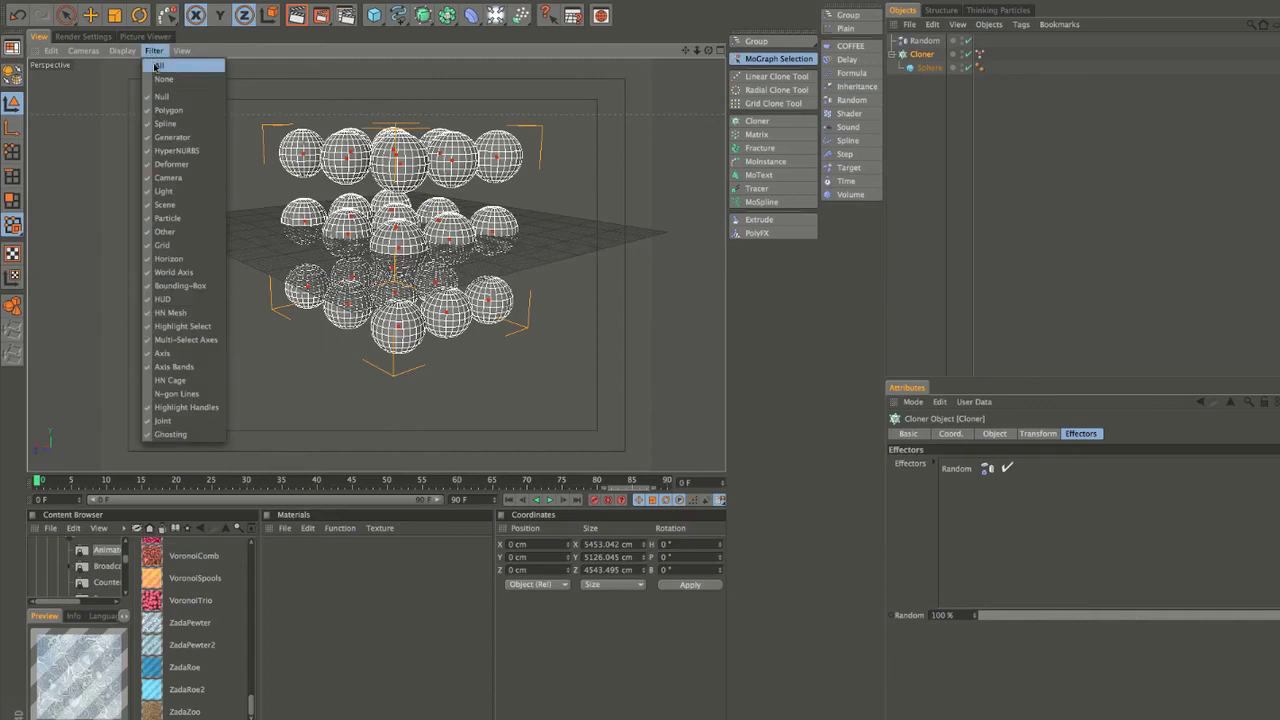
pyautogui.click(177, 245)
pyautogui.keyDown('alt'); pyautogui.moveTo(527, 329); pyautogui.dragTo(537, 321); pyautogui.keyUp('alt')
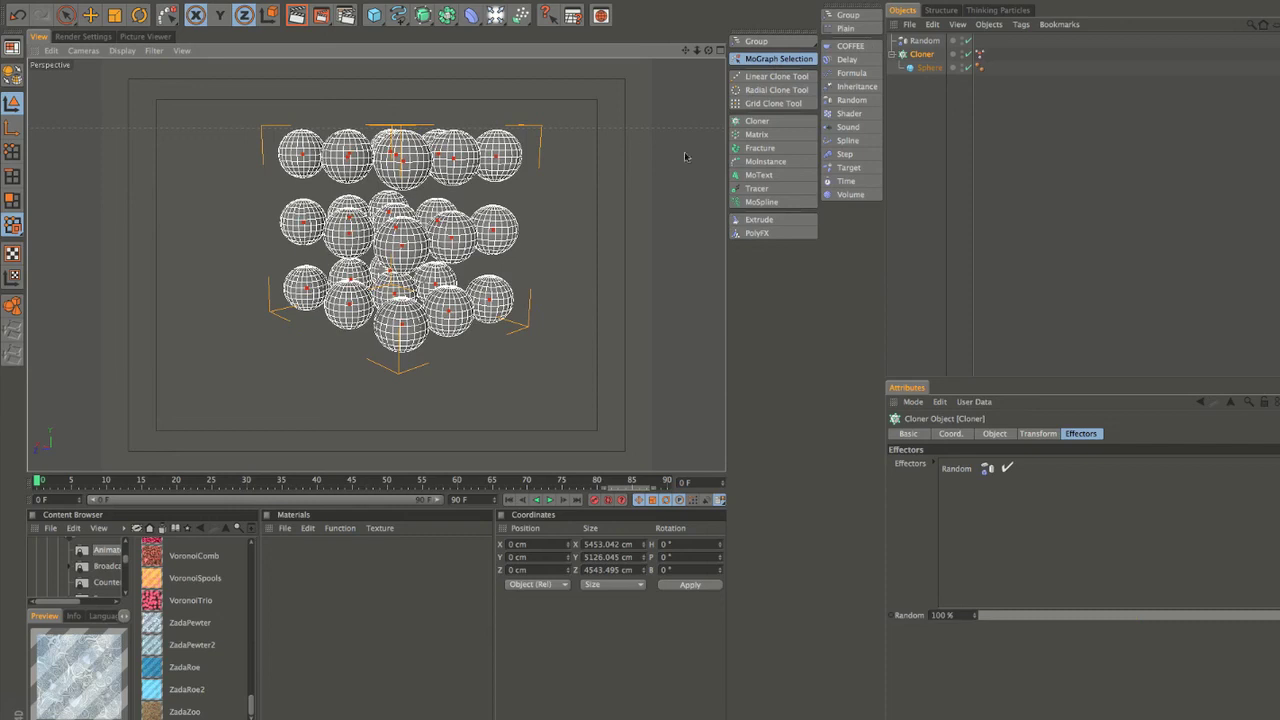
pyautogui.click(277, 1)
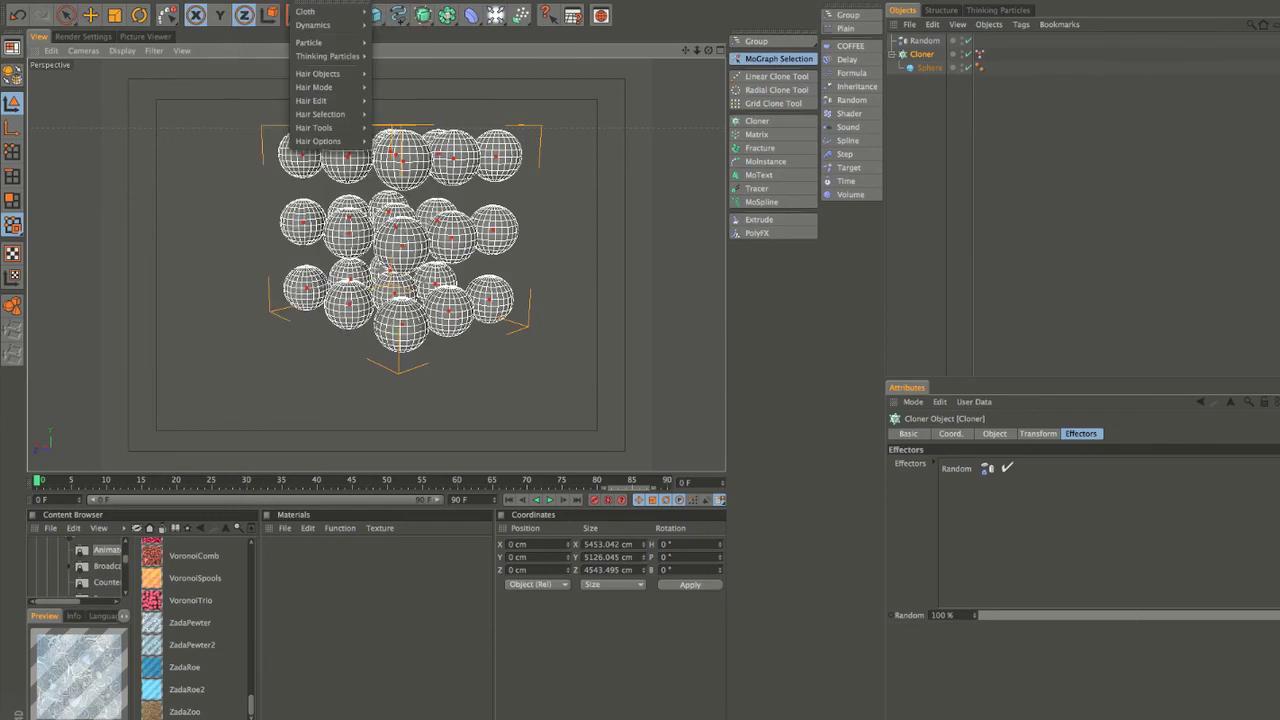
pyautogui.moveTo(344, 57)
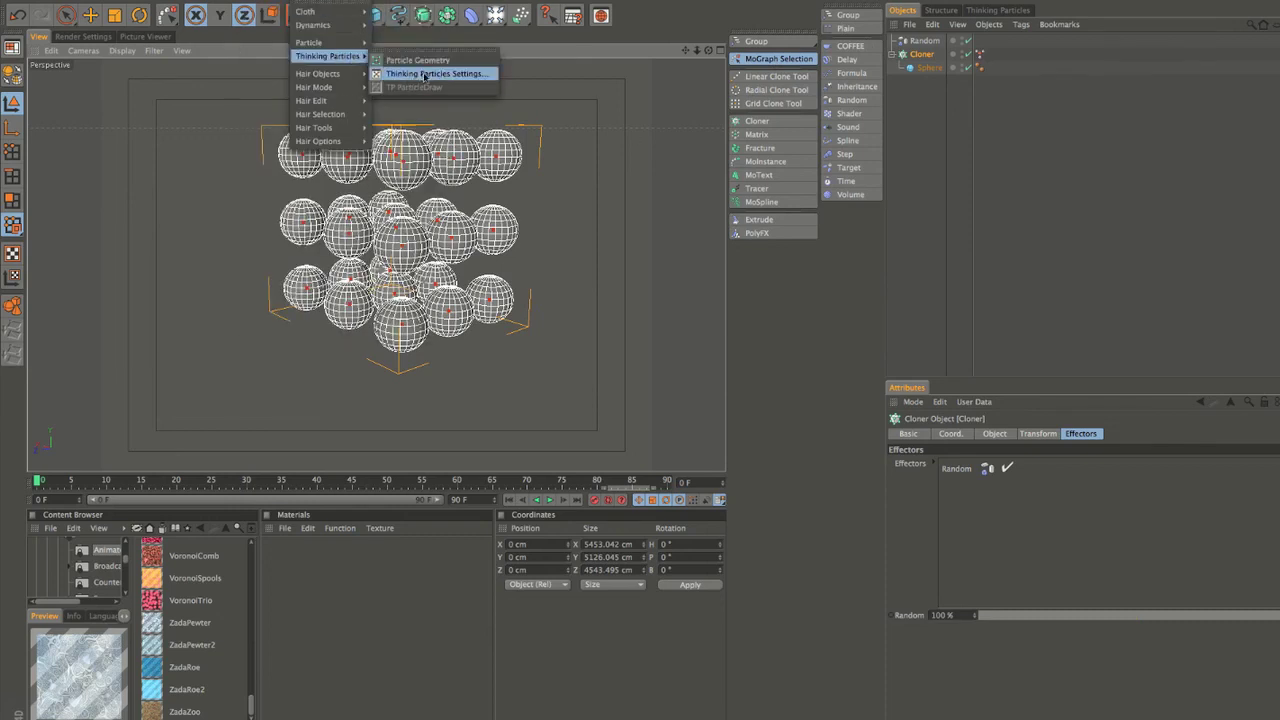
pyautogui.click(616, 222)
pyautogui.keyDown('alt'); pyautogui.moveTo(590, 244); pyautogui.dragTo(571, 181); pyautogui.keyUp('alt')
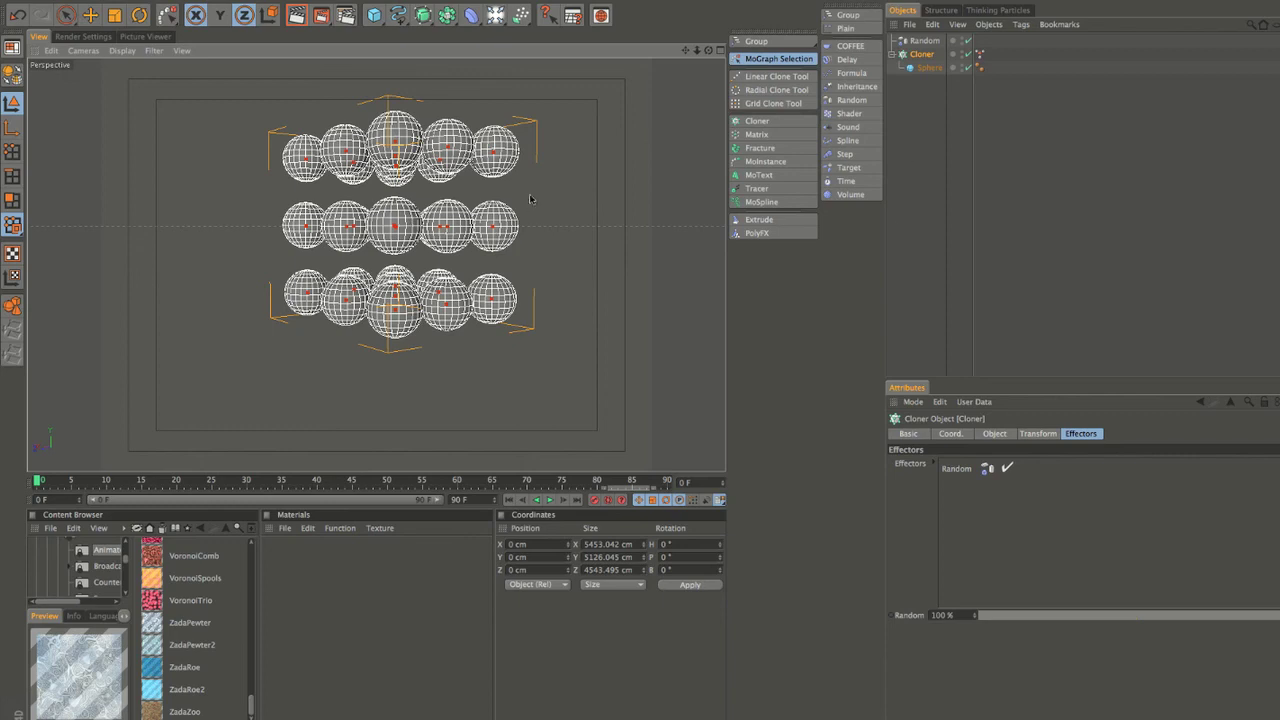
pyautogui.scroll(-1, 504, 230)
pyautogui.moveTo(505, 230)
pyautogui.keyDown('alt'); pyautogui.mouseDown()
pyautogui.moveTo(520, 280)
pyautogui.moveTo(531, 266)
pyautogui.moveTo(534, 354)
pyautogui.moveTo(561, 275)
pyautogui.mouseUp(); pyautogui.keyUp('alt')
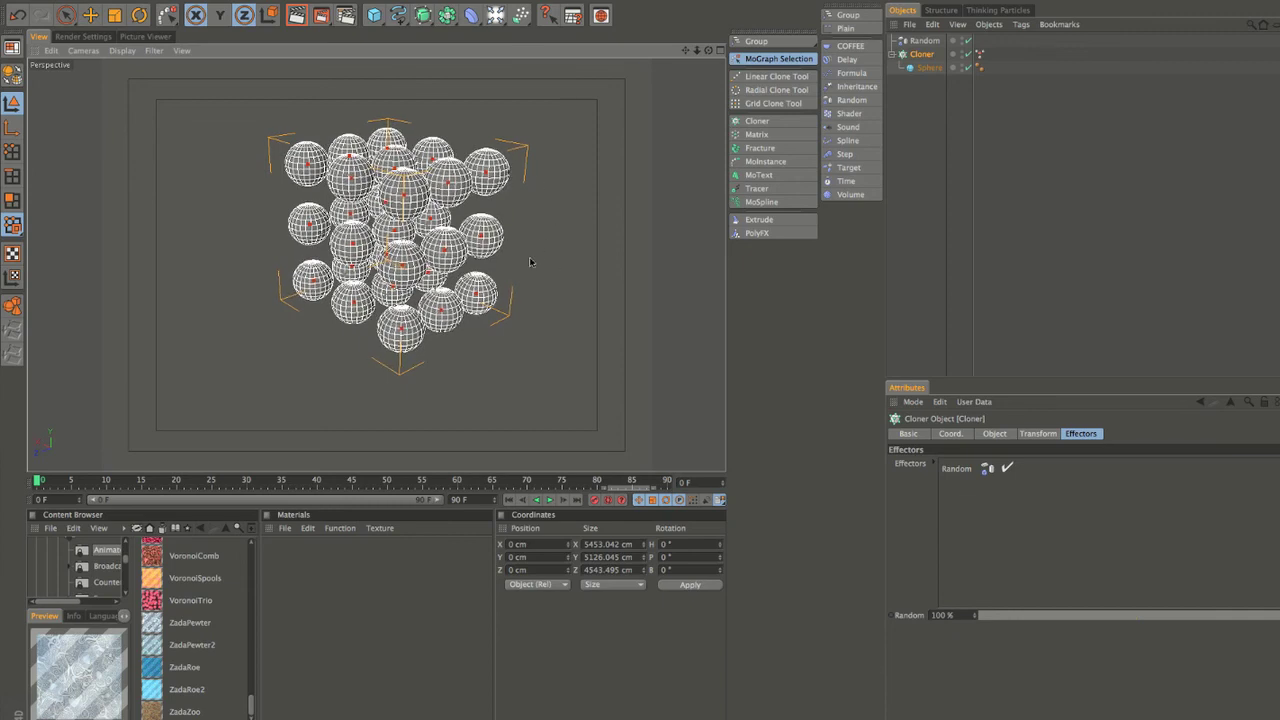
pyautogui.moveTo(529, 263)
pyautogui.keyDown('alt'); pyautogui.mouseDown()
pyautogui.moveTo(513, 343)
pyautogui.moveTo(583, 235)
pyautogui.mouseUp(); pyautogui.keyUp('alt')
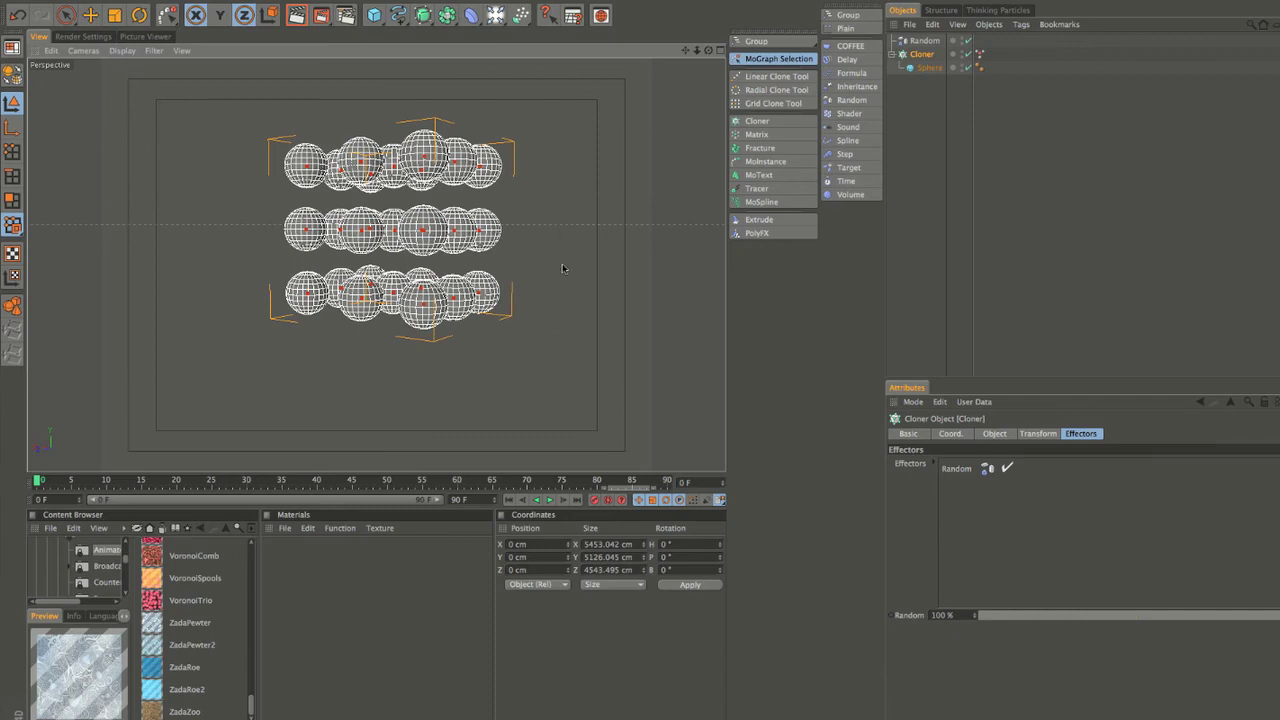
pyautogui.keyDown('alt'); pyautogui.moveTo(562, 269); pyautogui.dragTo(445, 176); pyautogui.keyUp('alt')
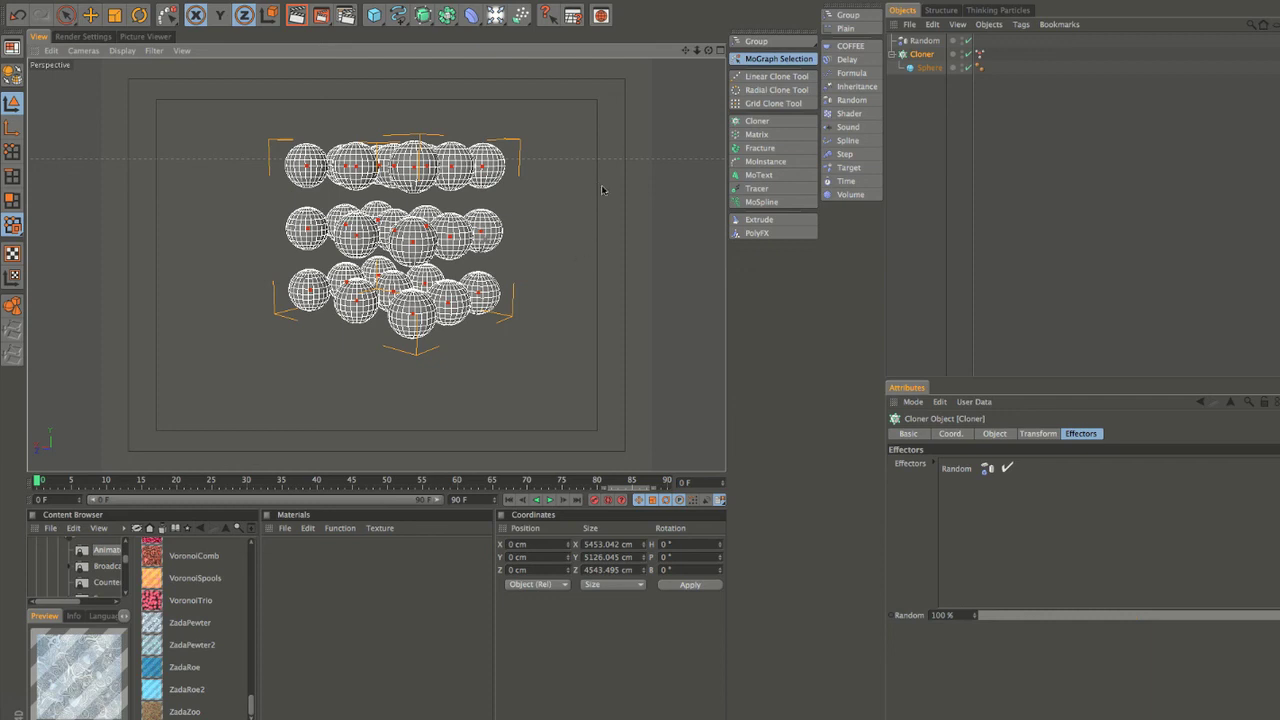
pyautogui.click(1028, 0)
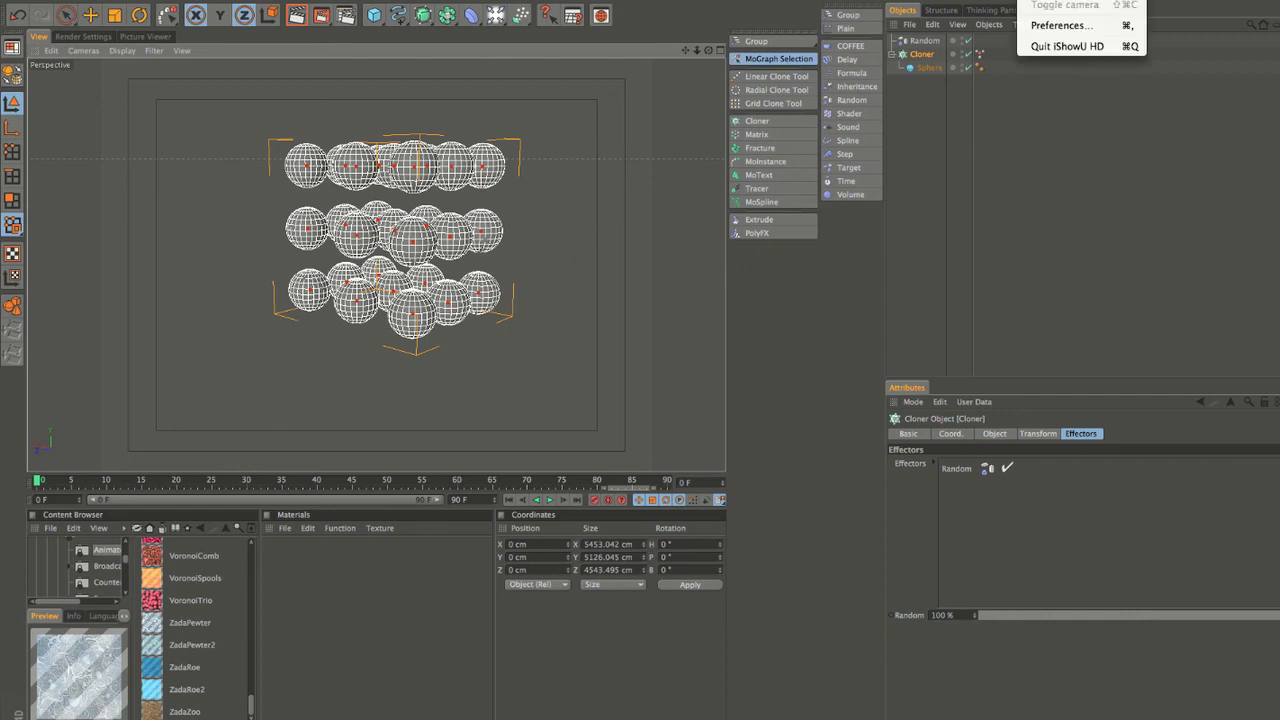